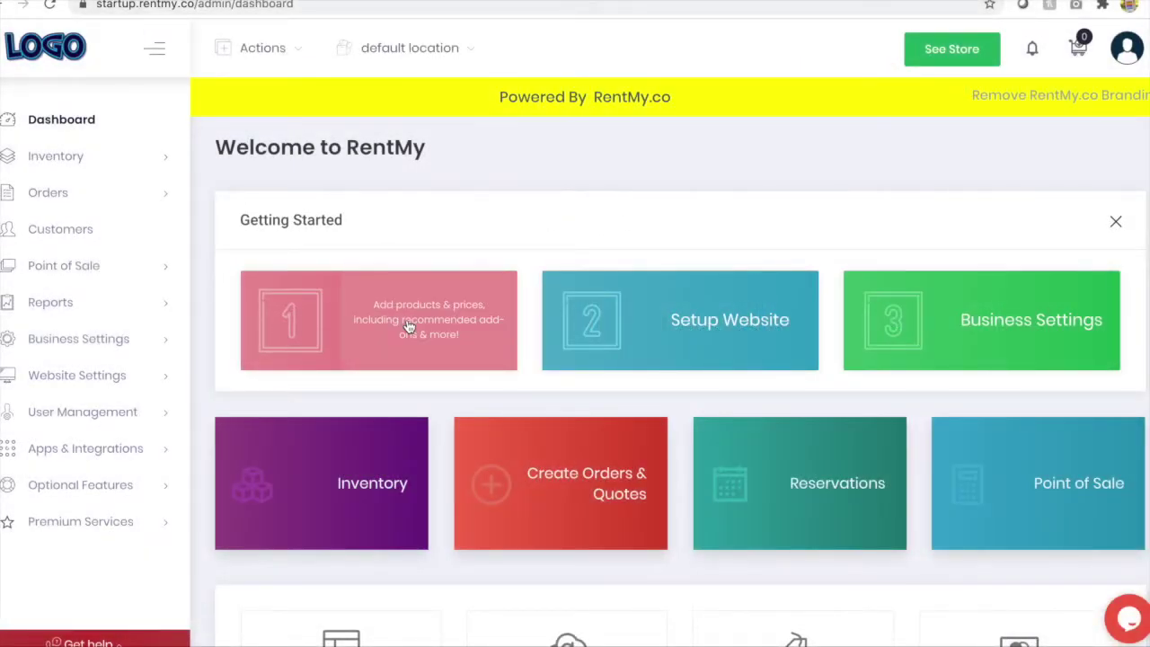
Start a new product named "6 Person Golf Cart" with a quantity of 10 and upload cart 1.jpg as its image.
{"action": "left_click", "coordinate": [409, 327]}
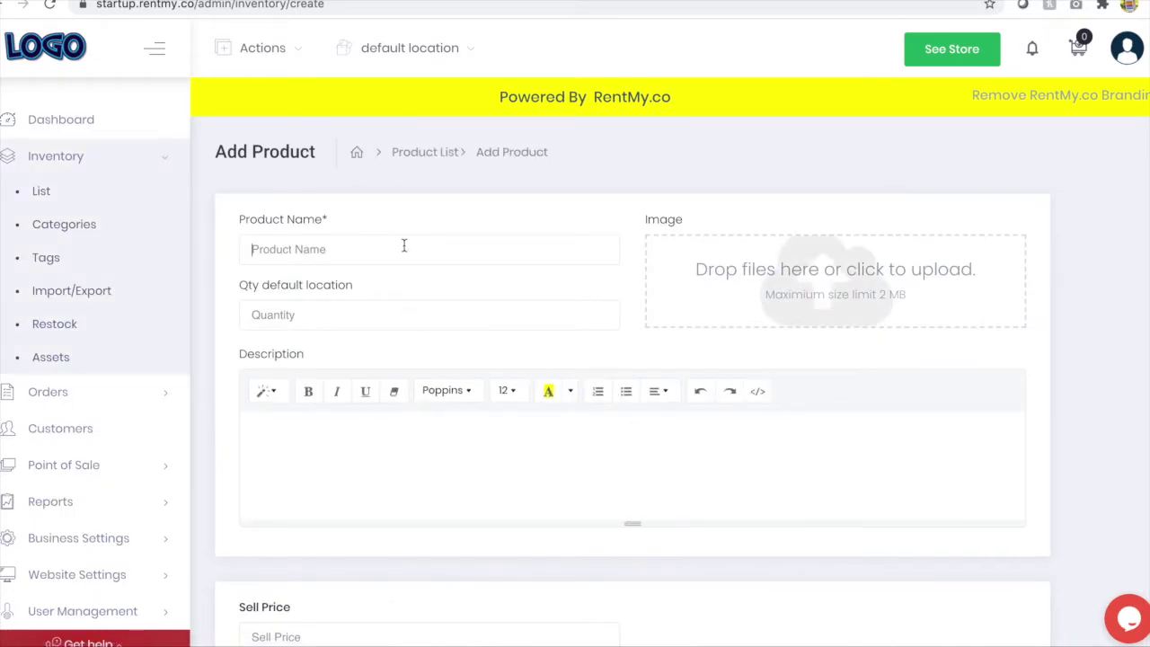
{"action": "type", "text": "6 Person Golf Cart"}
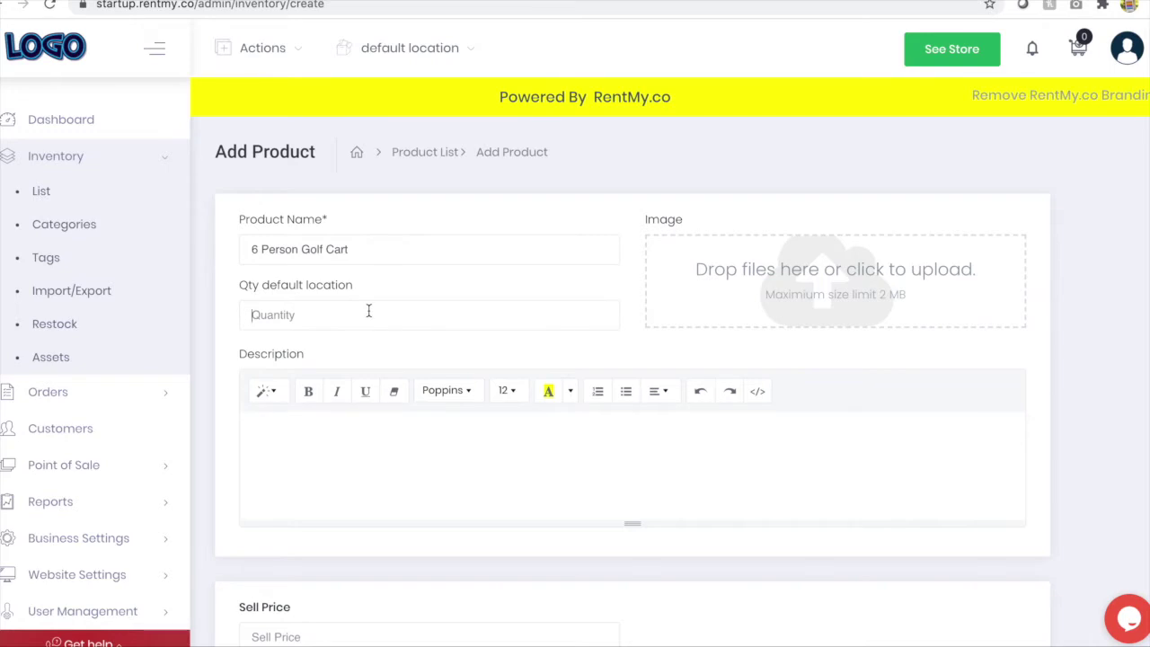
{"action": "type", "text": "10"}
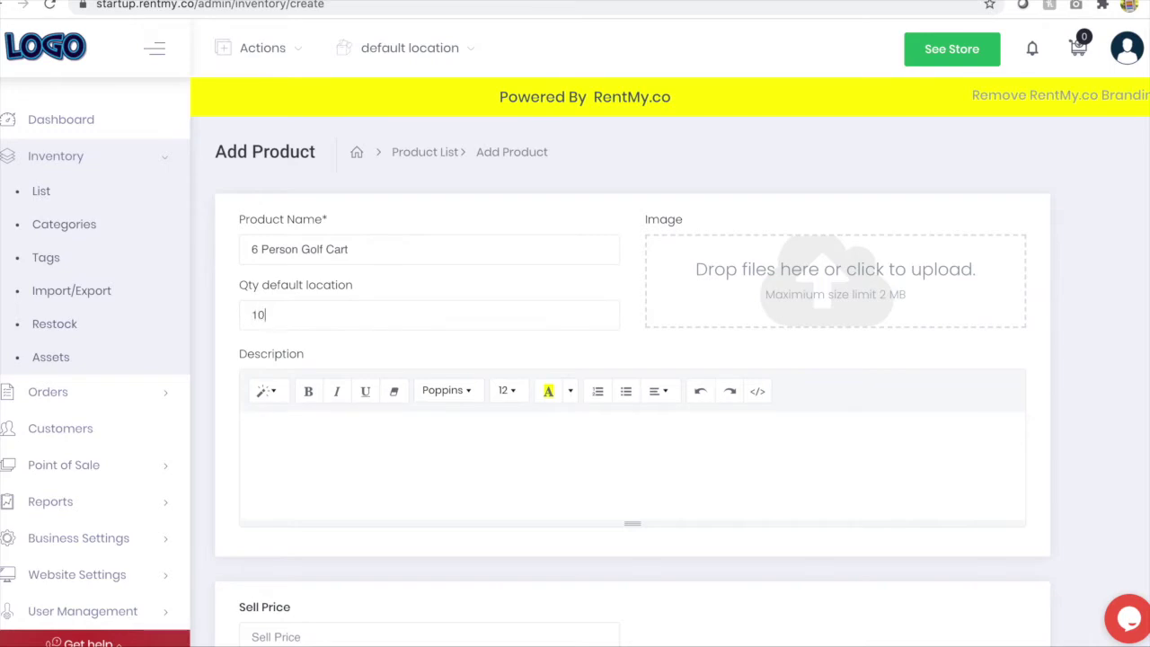
{"action": "left_click", "coordinate": [710, 267]}
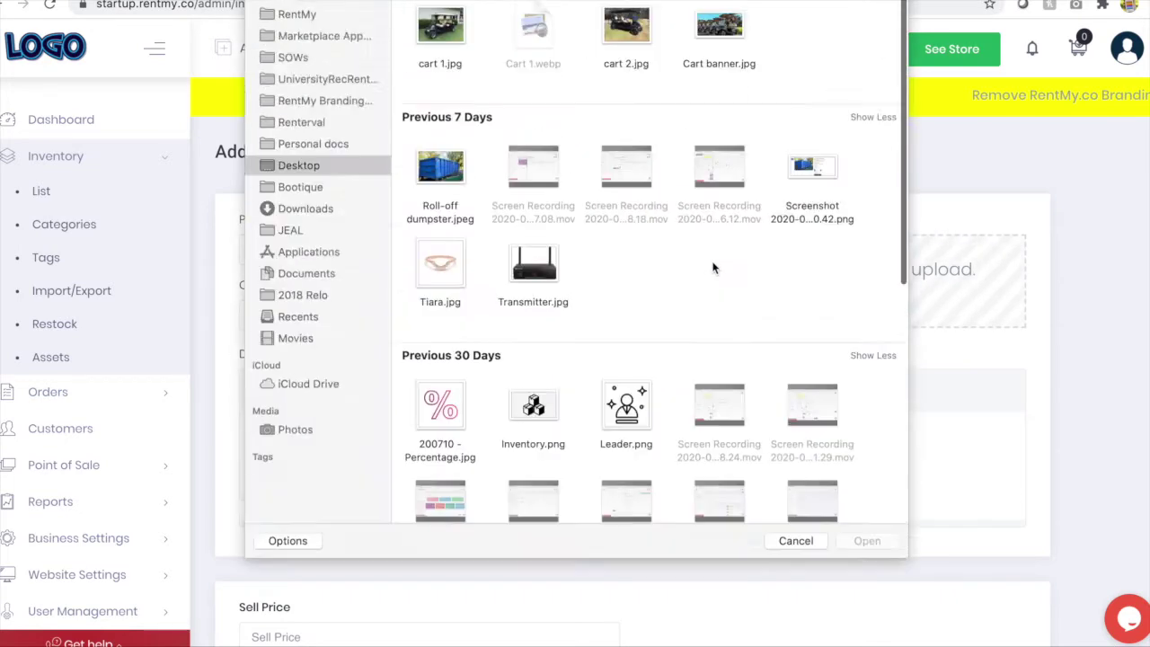
{"action": "double_click", "coordinate": [441, 54]}
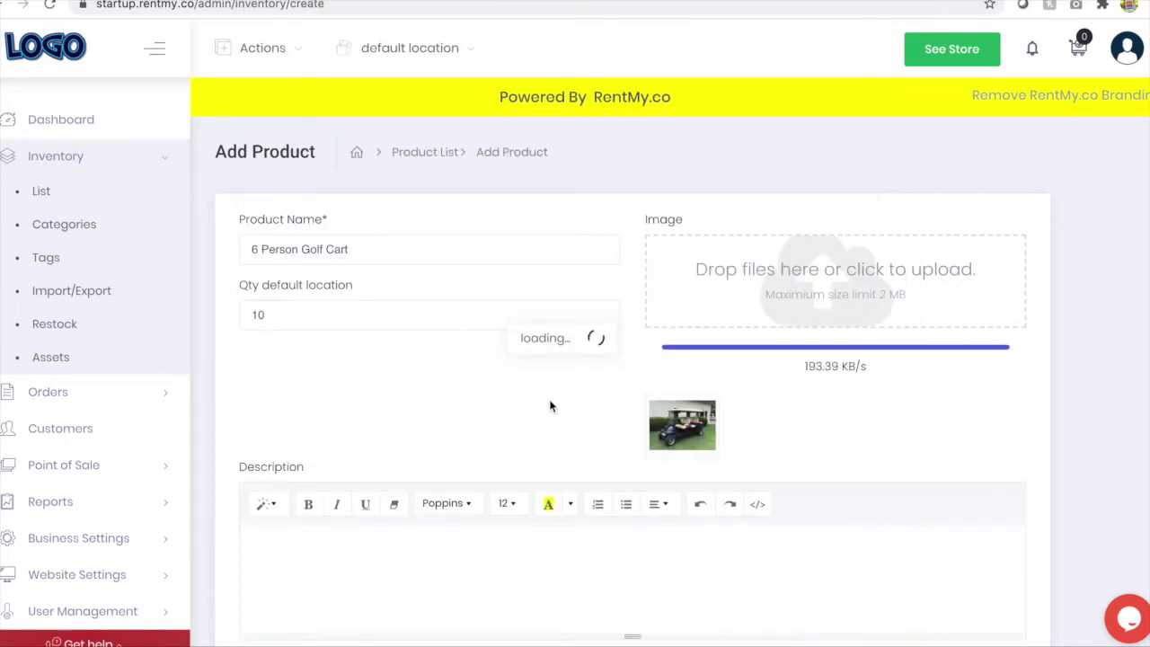
Paste the copied "Black Club Car Precedent 6 Passenger" specifications into the product description and check the text.
{"action": "scroll", "coordinate": [488, 477], "scroll_direction": "down", "scroll_amount": 3}
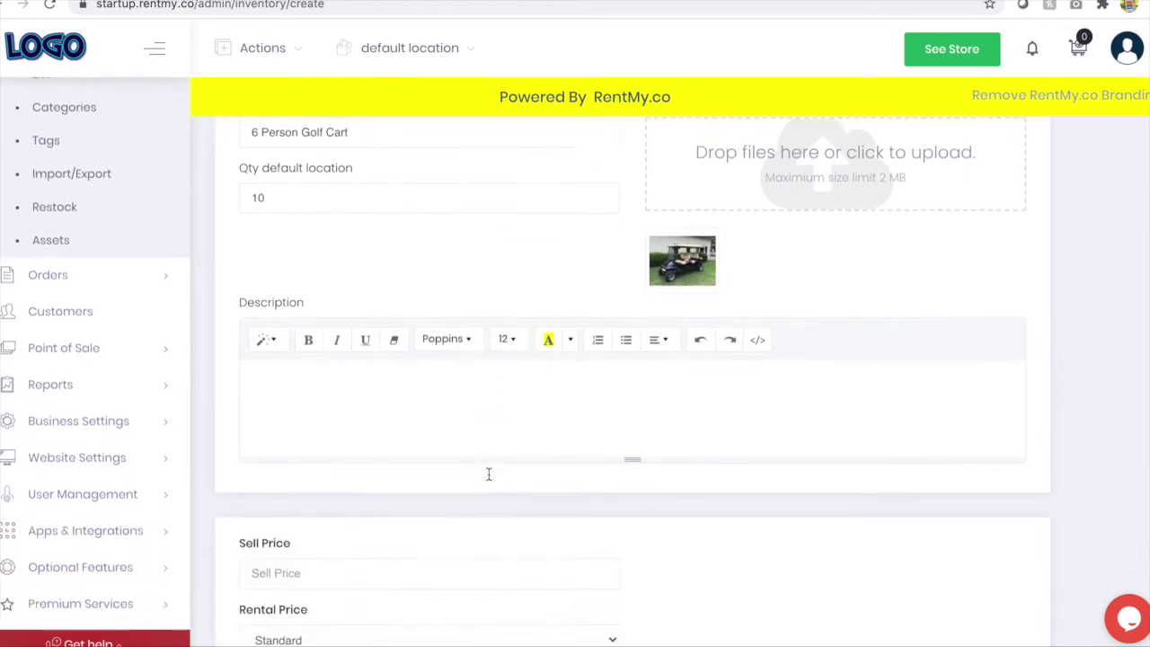
{"action": "left_click", "coordinate": [505, 325]}
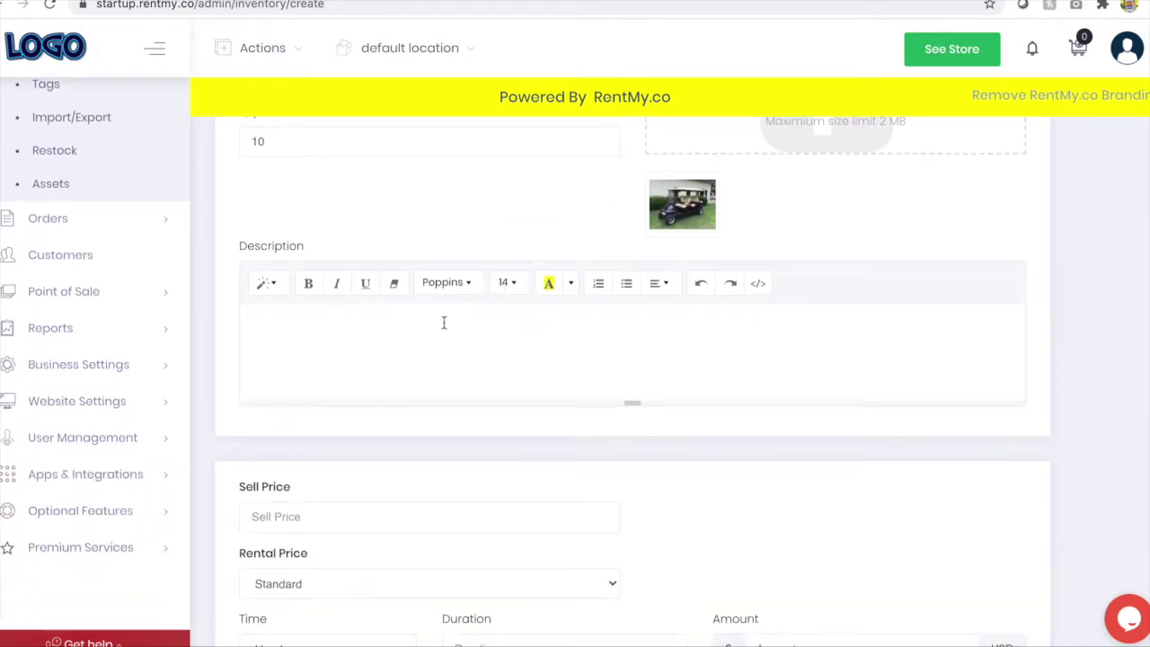
{"action": "key", "text": "ctrl+v"}
{"action": "scroll", "coordinate": [438, 326], "scroll_direction": "up", "scroll_amount": 3}
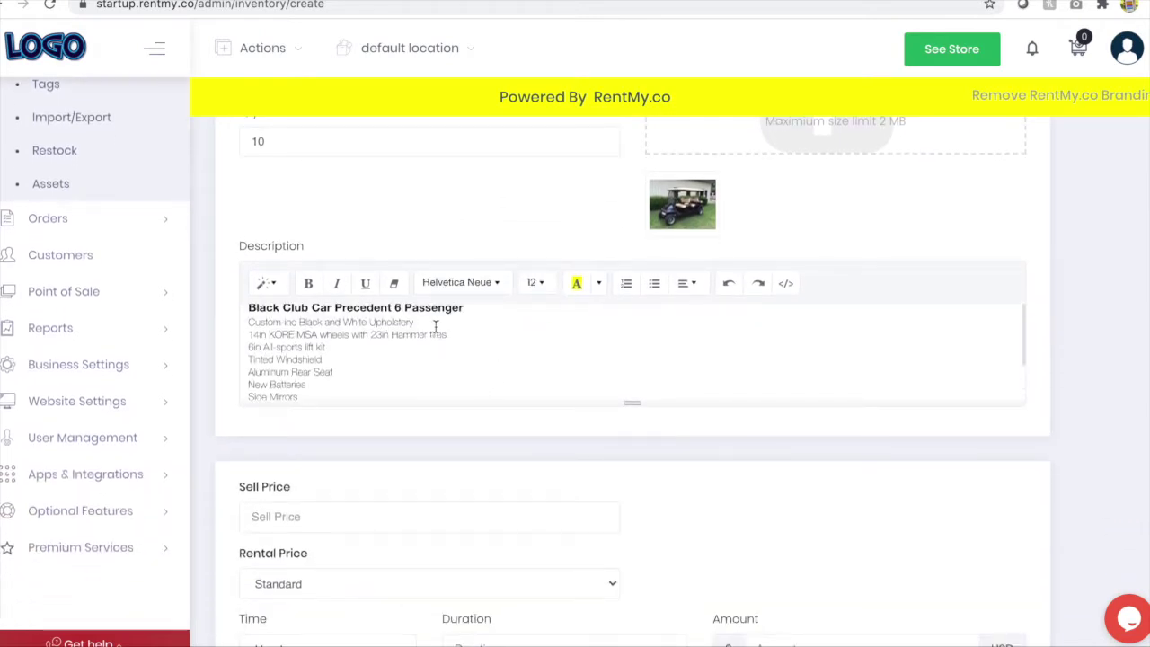
{"action": "scroll", "coordinate": [435, 326], "scroll_direction": "down", "scroll_amount": 3}
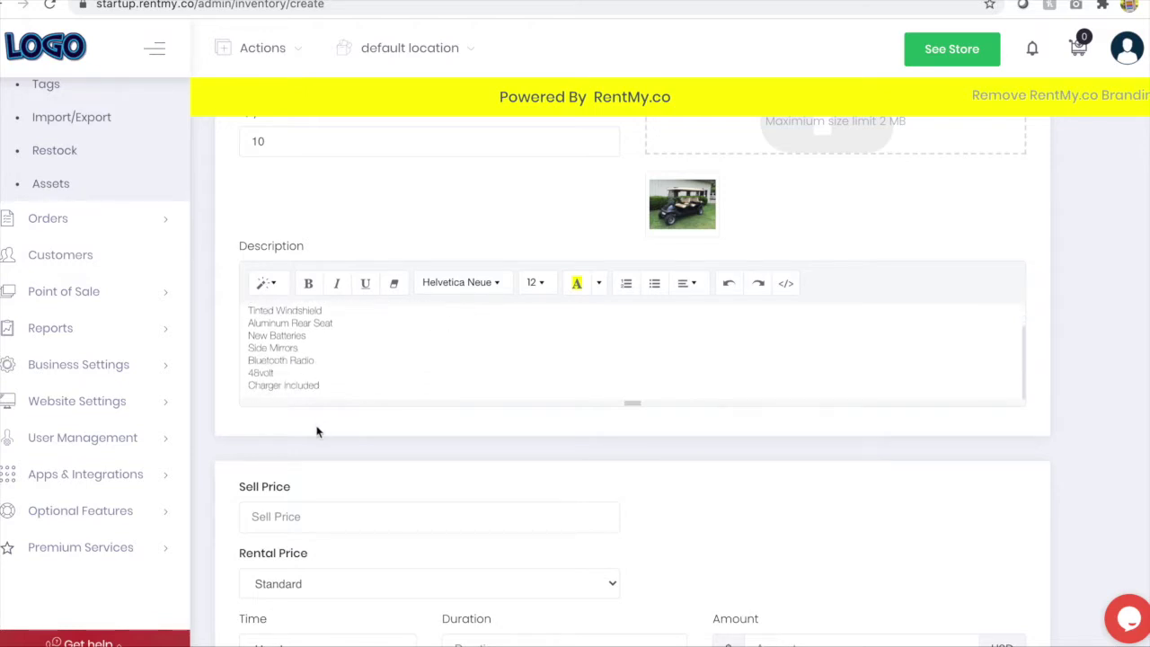
Set the golf cart's sell price to 8000.
{"action": "scroll", "coordinate": [320, 435], "scroll_direction": "down", "scroll_amount": 2}
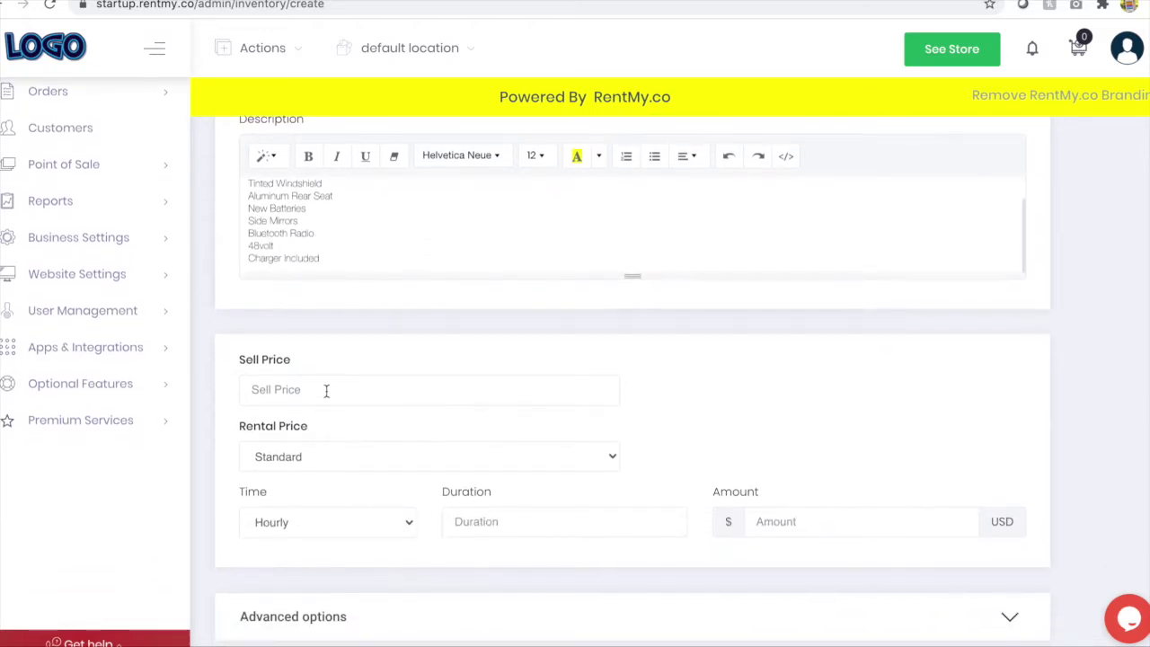
{"action": "left_click", "coordinate": [327, 391]}
{"action": "type", "text": "8000"}
Compare the Basic, Standard and Advance rental pricing types and their time units, then return to Standard.
{"action": "scroll", "coordinate": [218, 442], "scroll_direction": "down", "scroll_amount": 3}
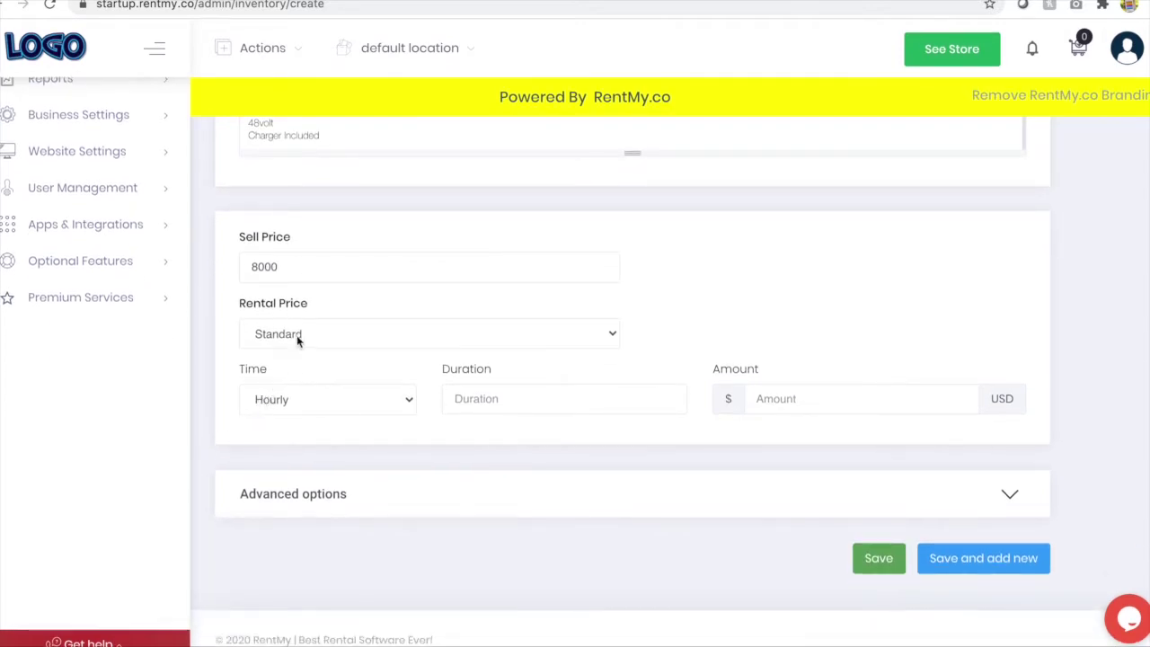
{"action": "left_click", "coordinate": [296, 335]}
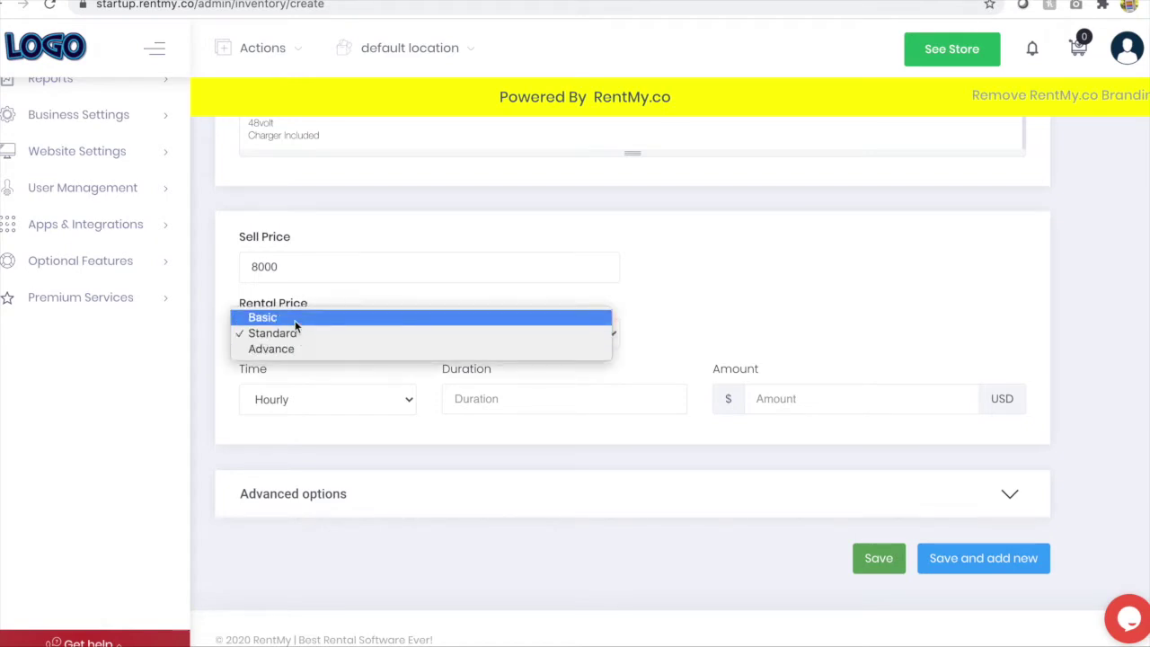
{"action": "left_click", "coordinate": [294, 318]}
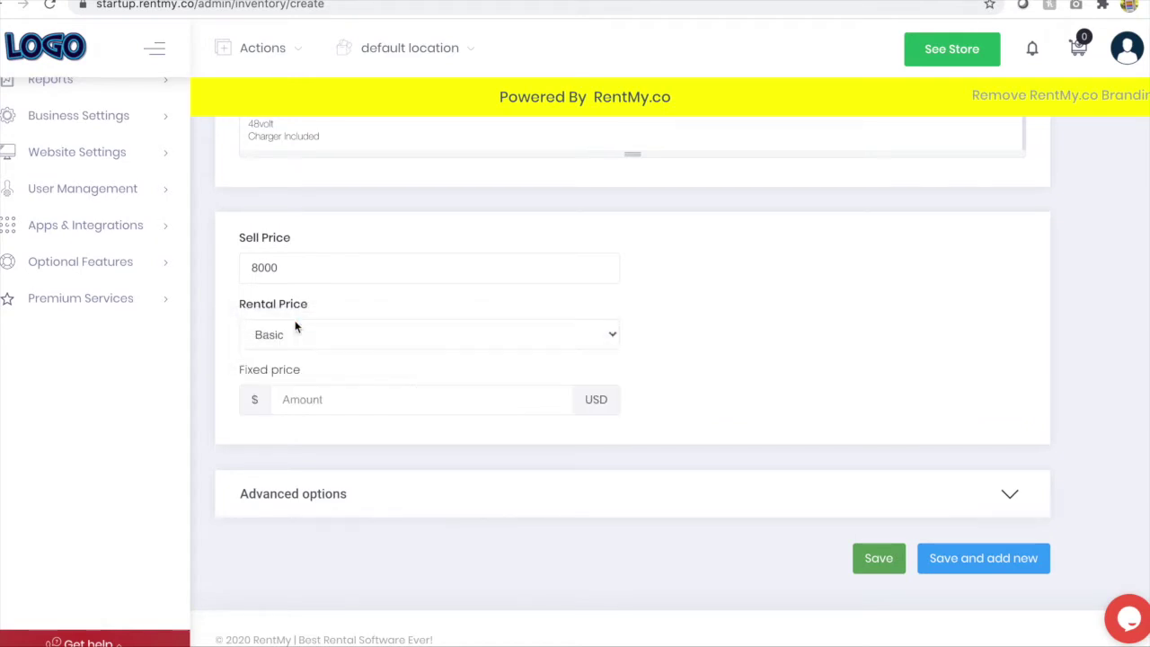
{"action": "left_click", "coordinate": [404, 338]}
{"action": "left_click", "coordinate": [402, 351]}
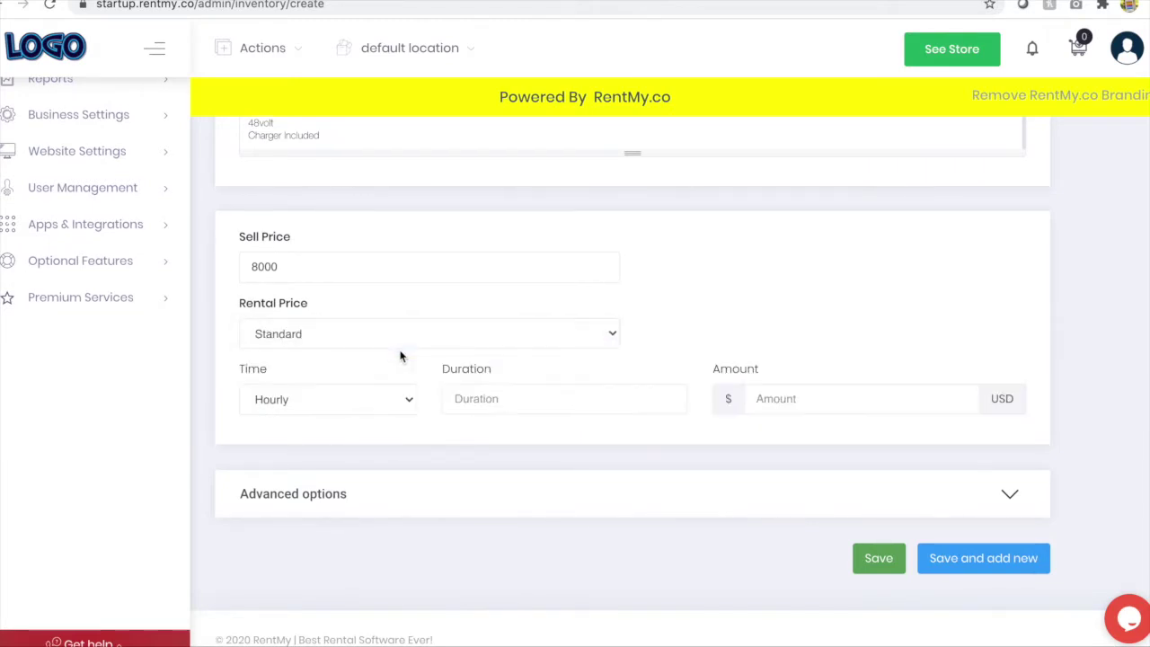
{"action": "left_click", "coordinate": [347, 409]}
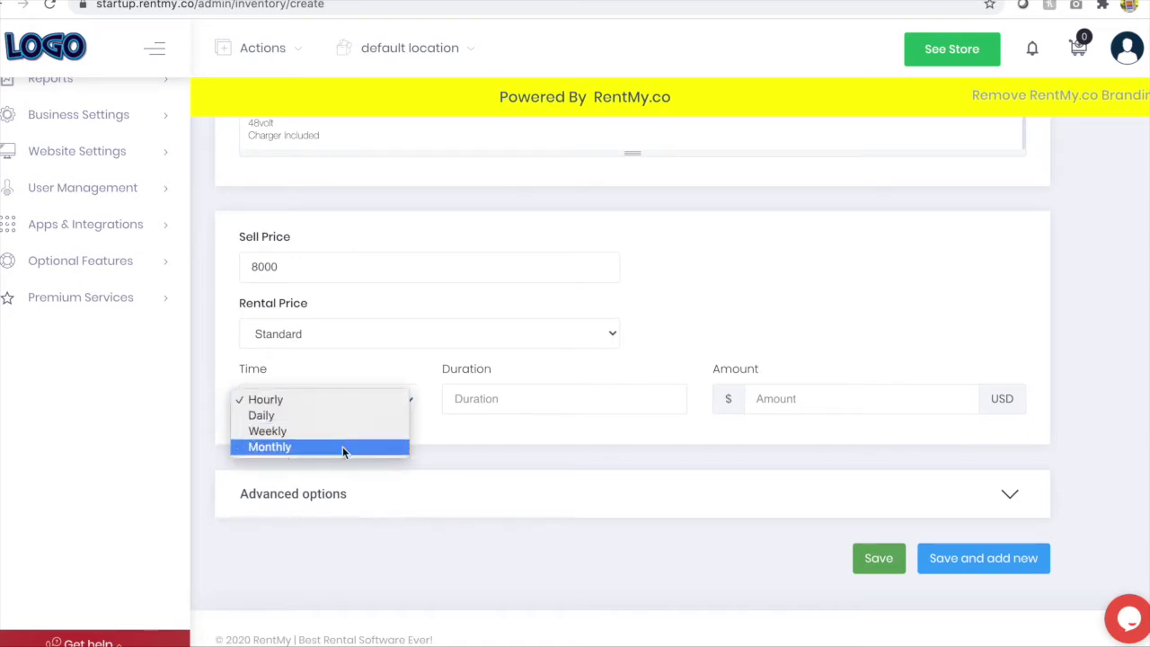
{"action": "left_click", "coordinate": [244, 334]}
{"action": "left_click", "coordinate": [277, 332]}
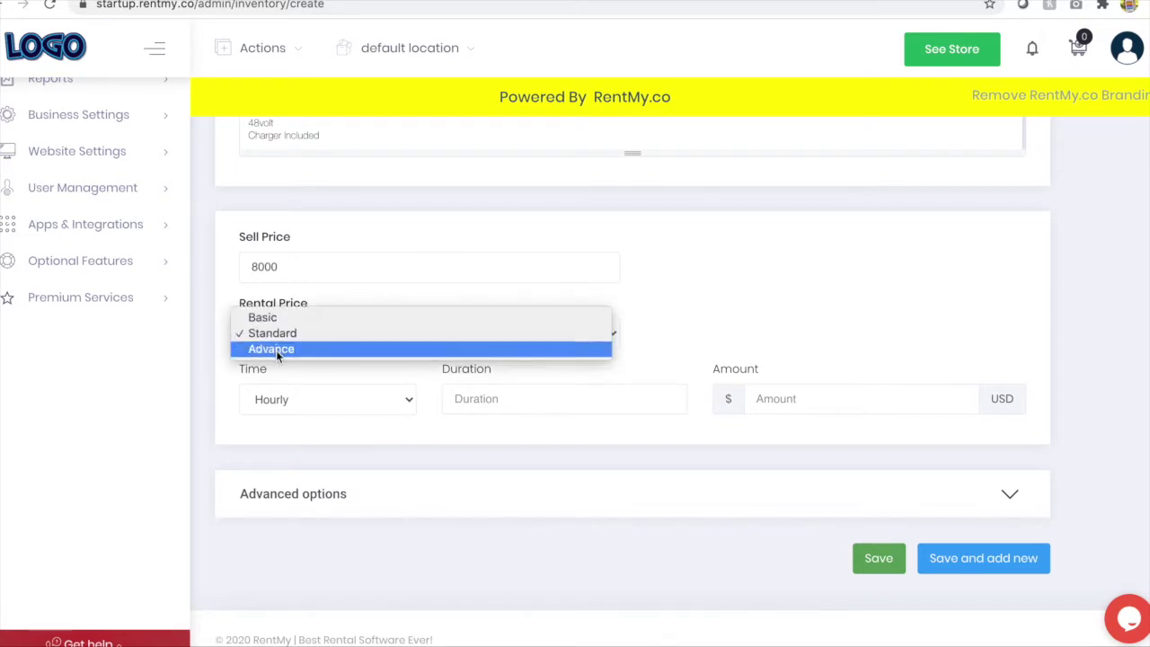
{"action": "left_click", "coordinate": [276, 350]}
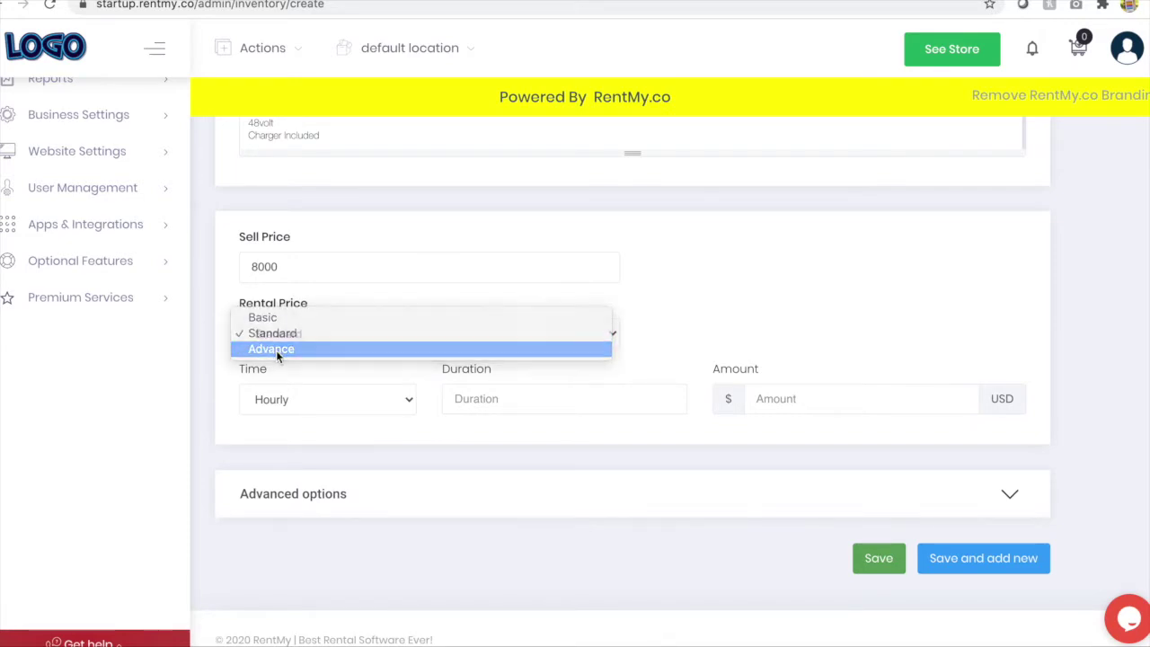
{"action": "left_click", "coordinate": [339, 403]}
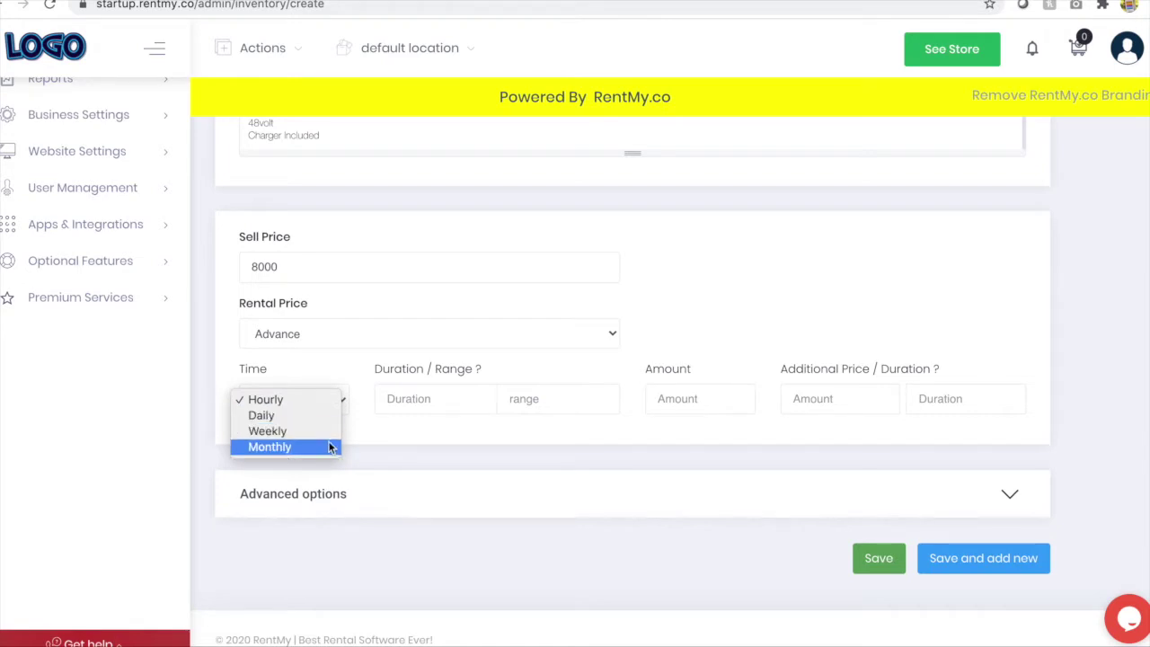
{"action": "left_click", "coordinate": [219, 338]}
{"action": "left_click", "coordinate": [269, 339]}
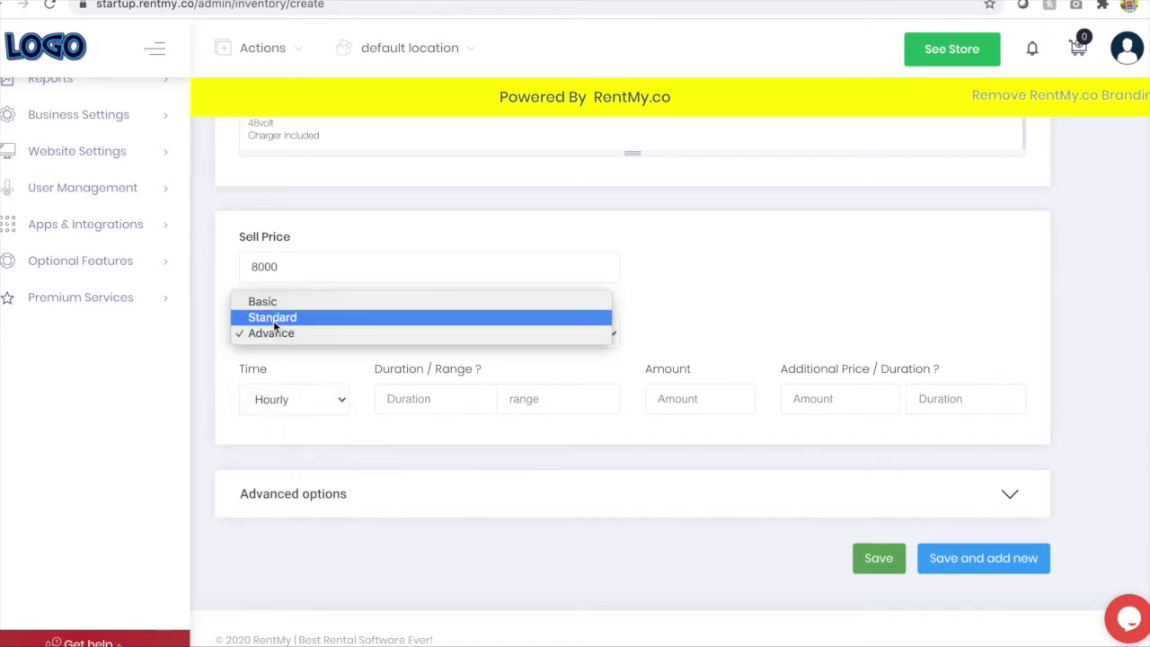
{"action": "left_click", "coordinate": [274, 320]}
Set the standard rental price to 35.00 USD for a daily duration of 1.
{"action": "left_click", "coordinate": [304, 401]}
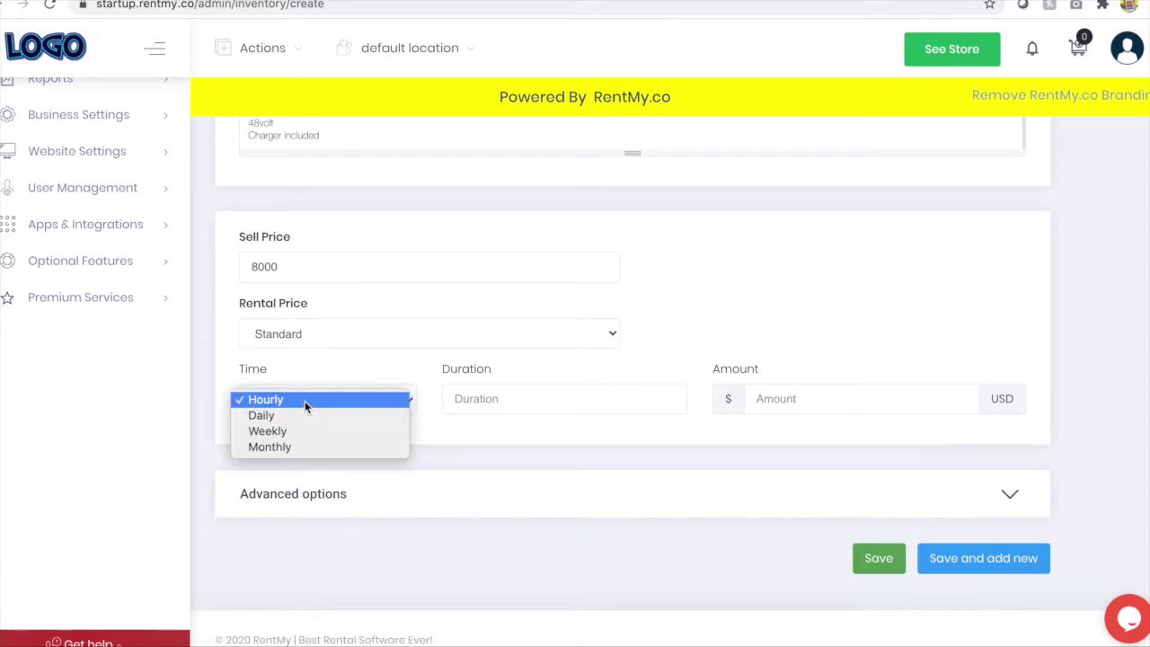
{"action": "left_click", "coordinate": [304, 414]}
{"action": "left_click", "coordinate": [493, 398]}
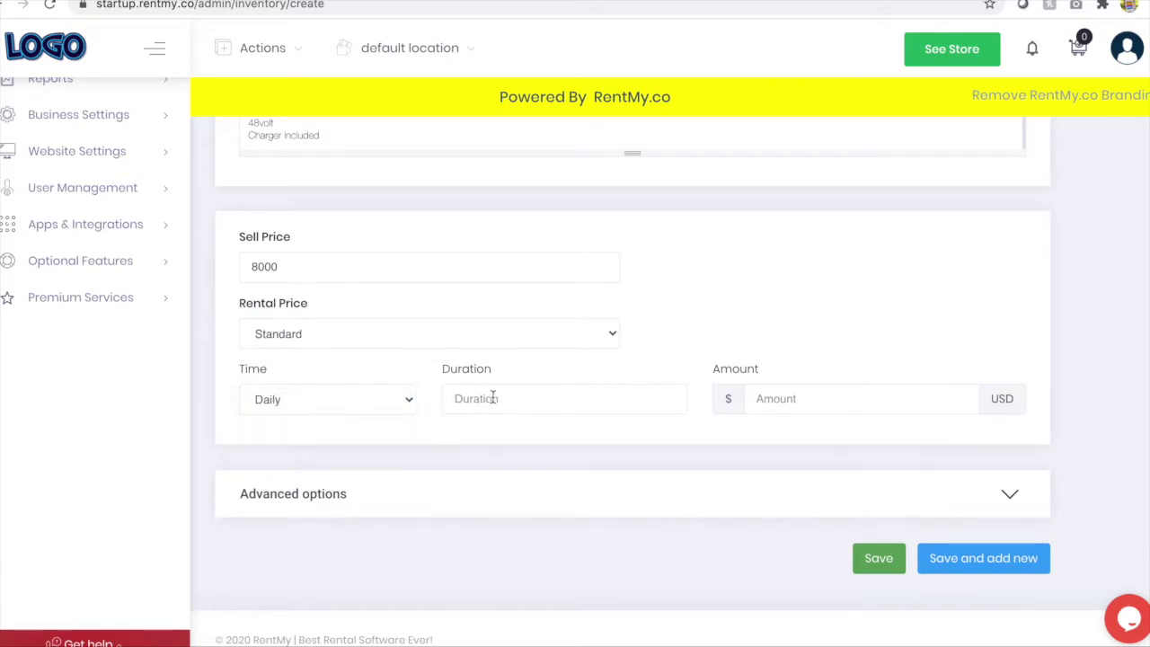
{"action": "type", "text": "1"}
{"action": "left_click", "coordinate": [759, 398]}
{"action": "type", "text": "35.00"}
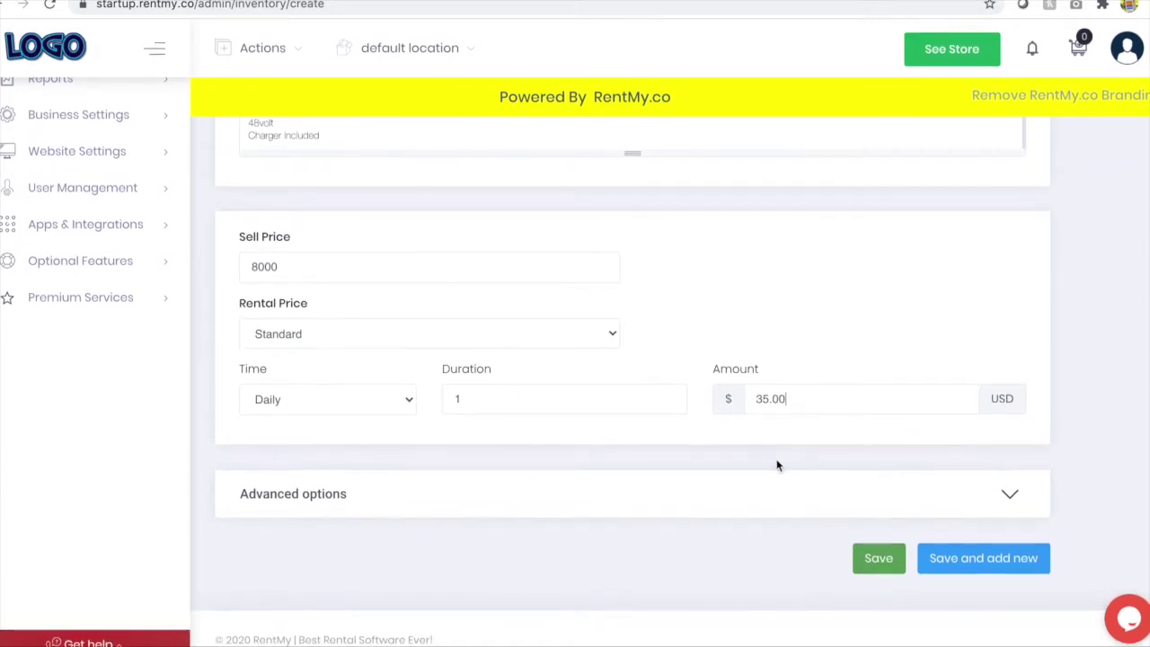
Review the product's advanced options and save the new golf cart product.
{"action": "left_click", "coordinate": [1011, 493]}
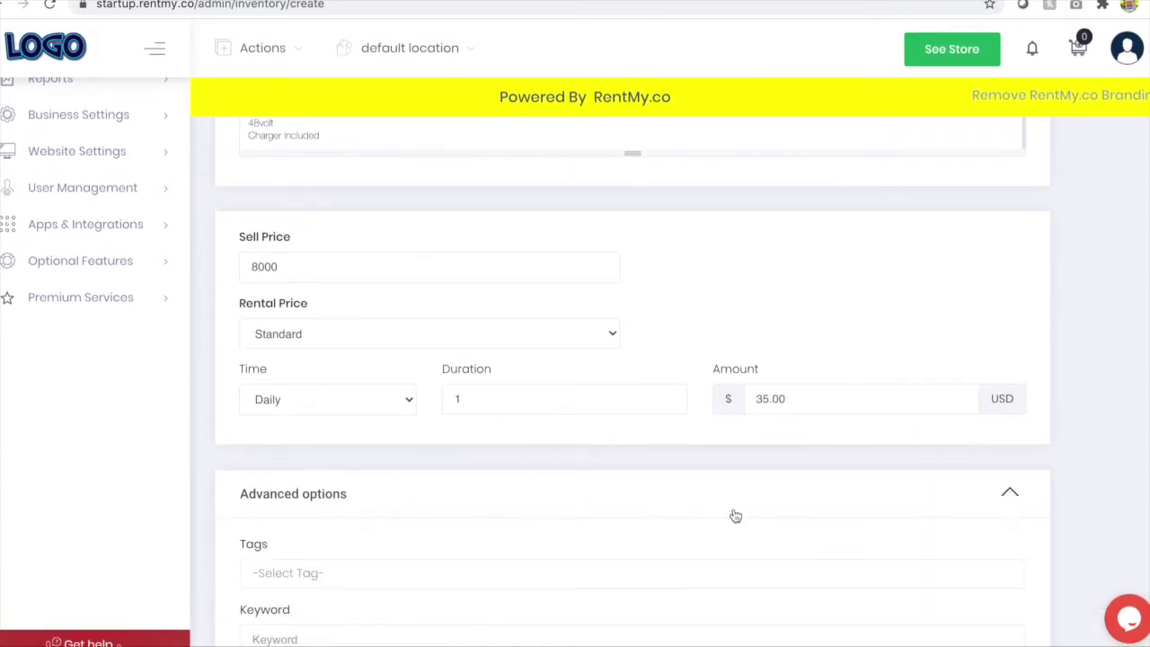
{"action": "scroll", "coordinate": [643, 521], "scroll_direction": "down", "scroll_amount": 2}
{"action": "scroll", "coordinate": [642, 521], "scroll_direction": "down", "scroll_amount": 1}
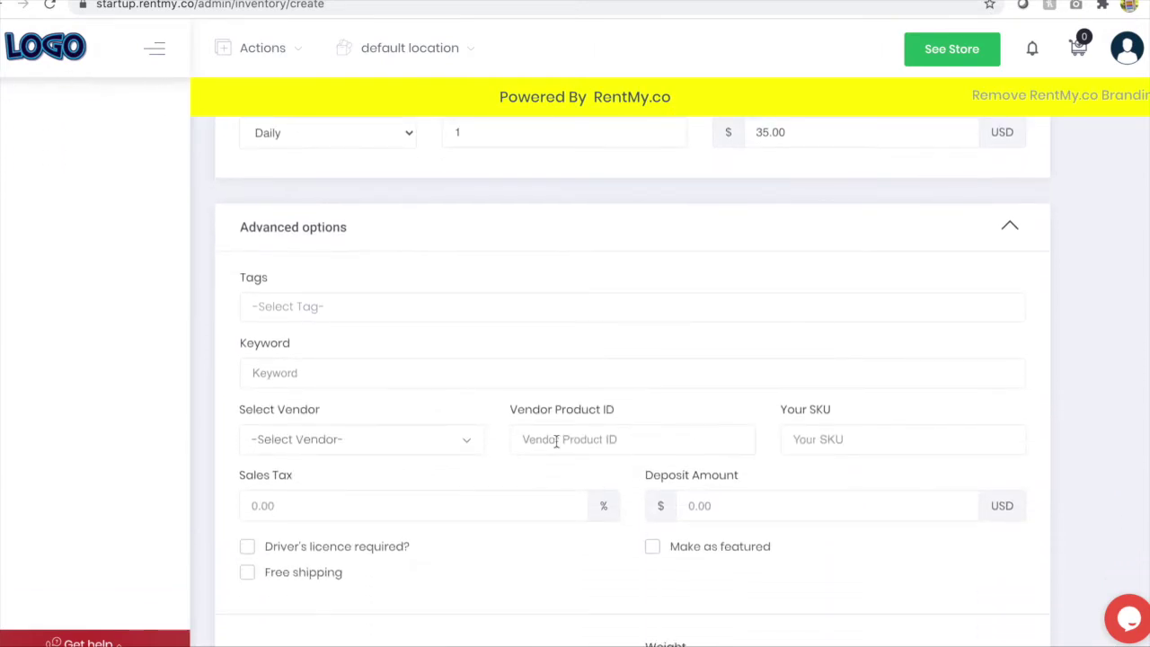
{"action": "scroll", "coordinate": [488, 494], "scroll_direction": "down", "scroll_amount": 2}
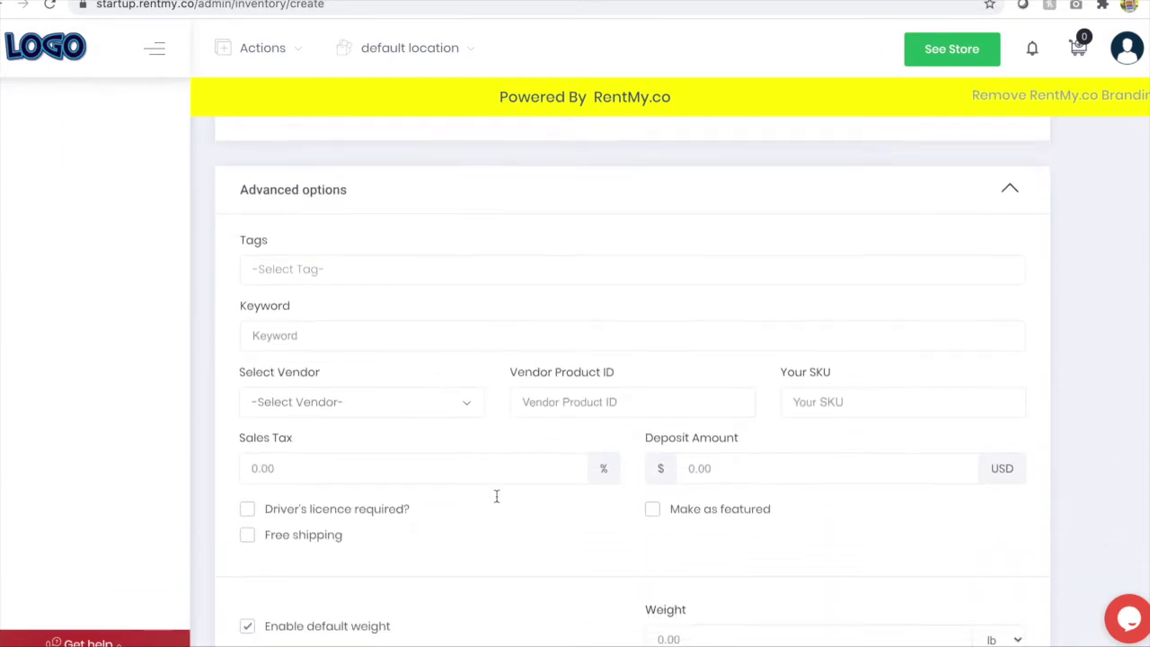
{"action": "scroll", "coordinate": [496, 495], "scroll_direction": "down", "scroll_amount": 2}
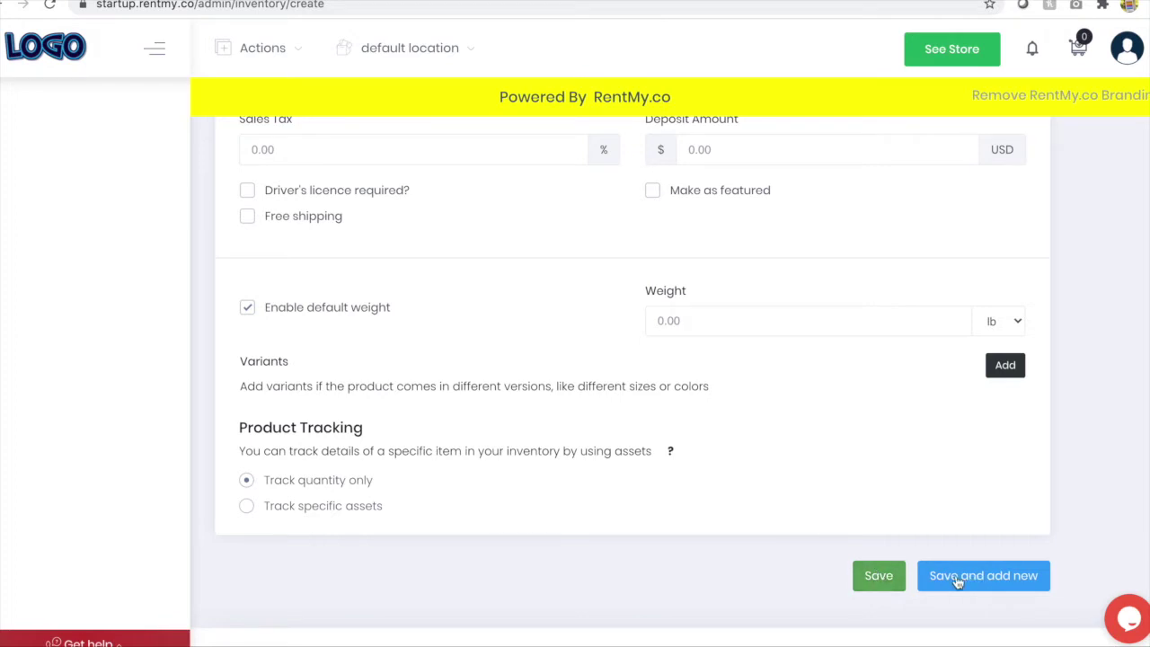
{"action": "left_click", "coordinate": [886, 578]}
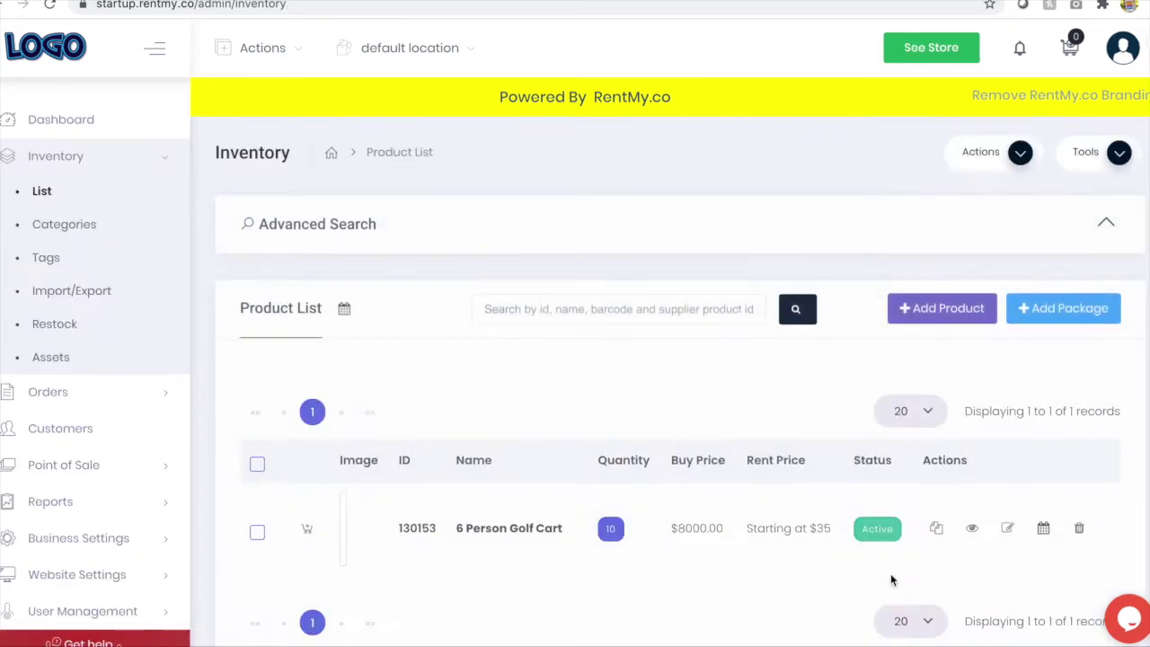
Edit the saved golf cart's pricing to add and submit a weekly rental price of 90 USD for a duration of 1.
{"action": "scroll", "coordinate": [692, 404], "scroll_direction": "down", "scroll_amount": 1}
{"action": "scroll", "coordinate": [688, 391], "scroll_direction": "down", "scroll_amount": 1}
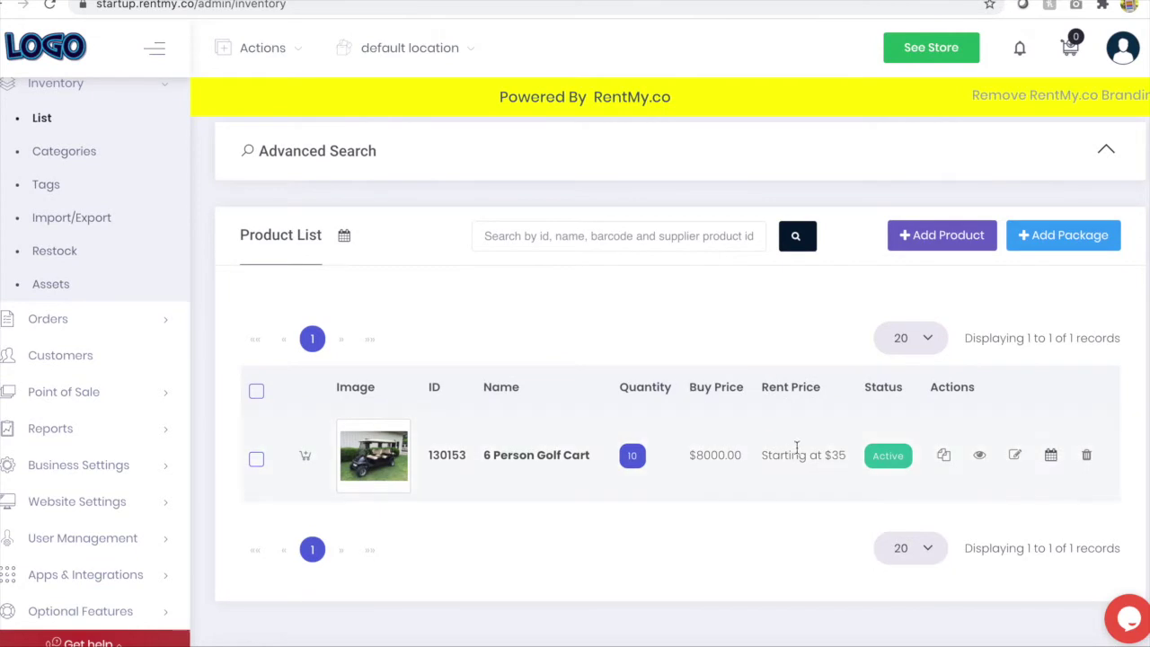
{"action": "scroll", "coordinate": [567, 457], "scroll_direction": "up", "scroll_amount": 1}
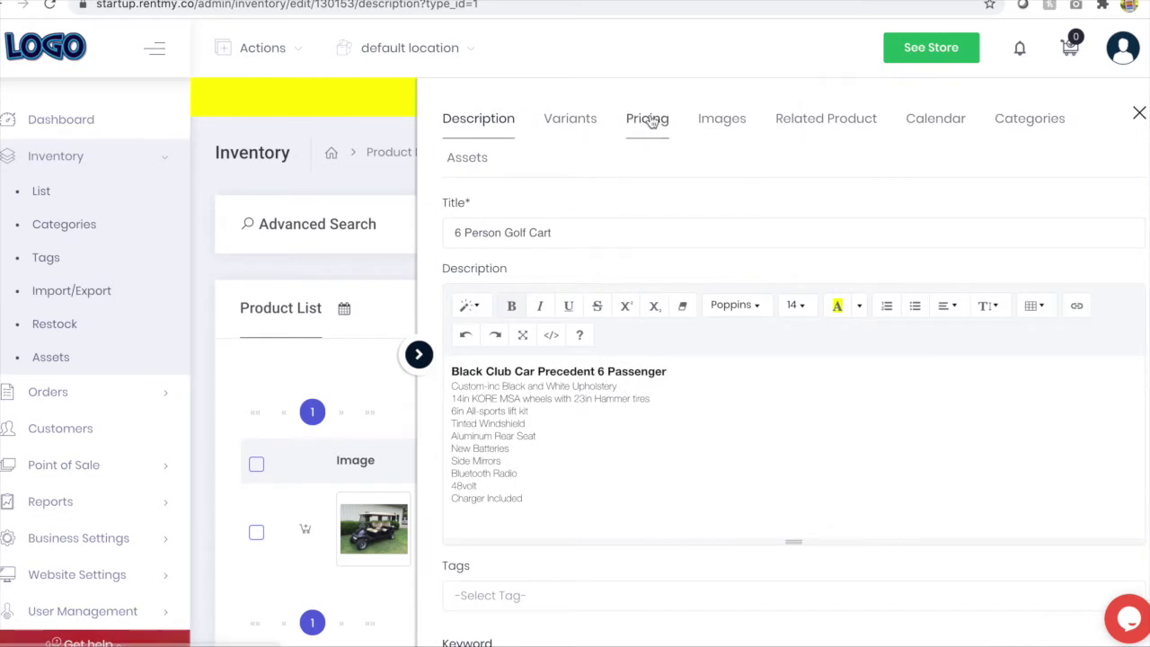
{"action": "left_click", "coordinate": [651, 121]}
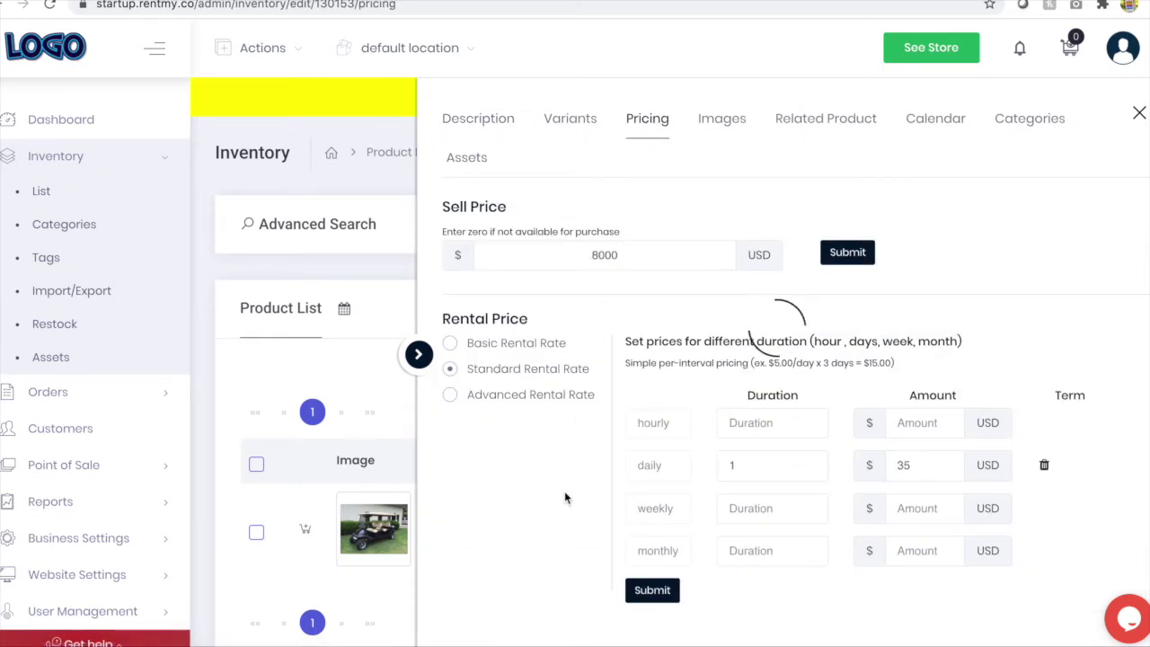
{"action": "scroll", "coordinate": [566, 494], "scroll_direction": "down", "scroll_amount": 1}
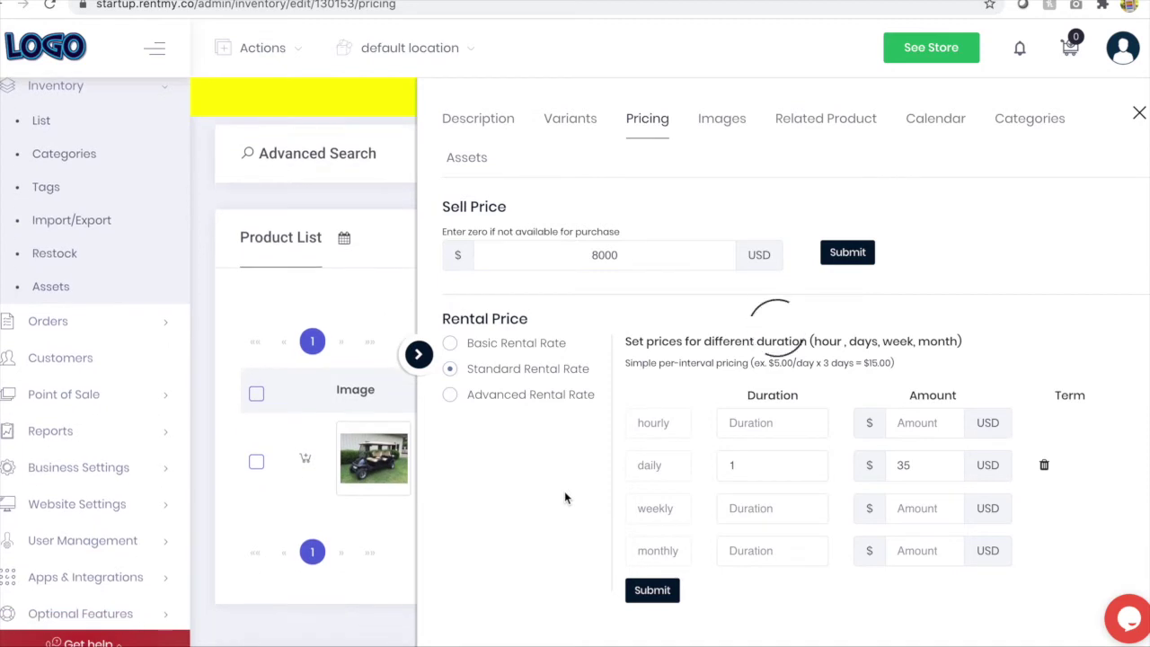
{"action": "left_click", "coordinate": [781, 508]}
{"action": "type", "text": "1"}
{"action": "key", "text": "Tab"}
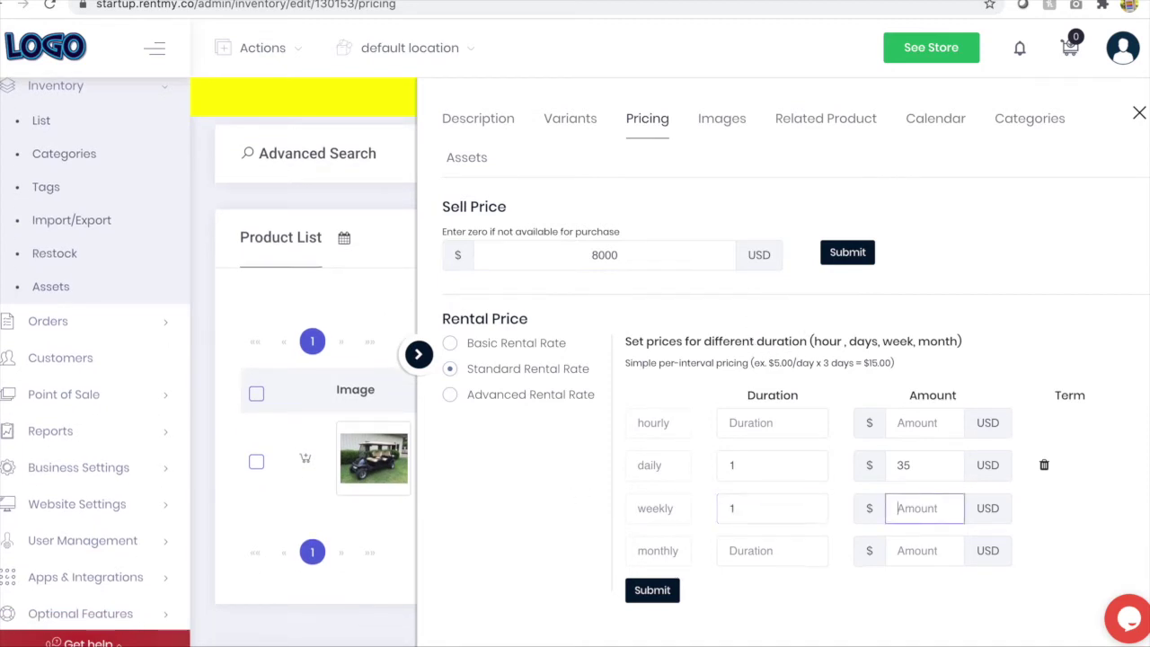
{"action": "type", "text": "90"}
{"action": "left_click", "coordinate": [645, 597]}
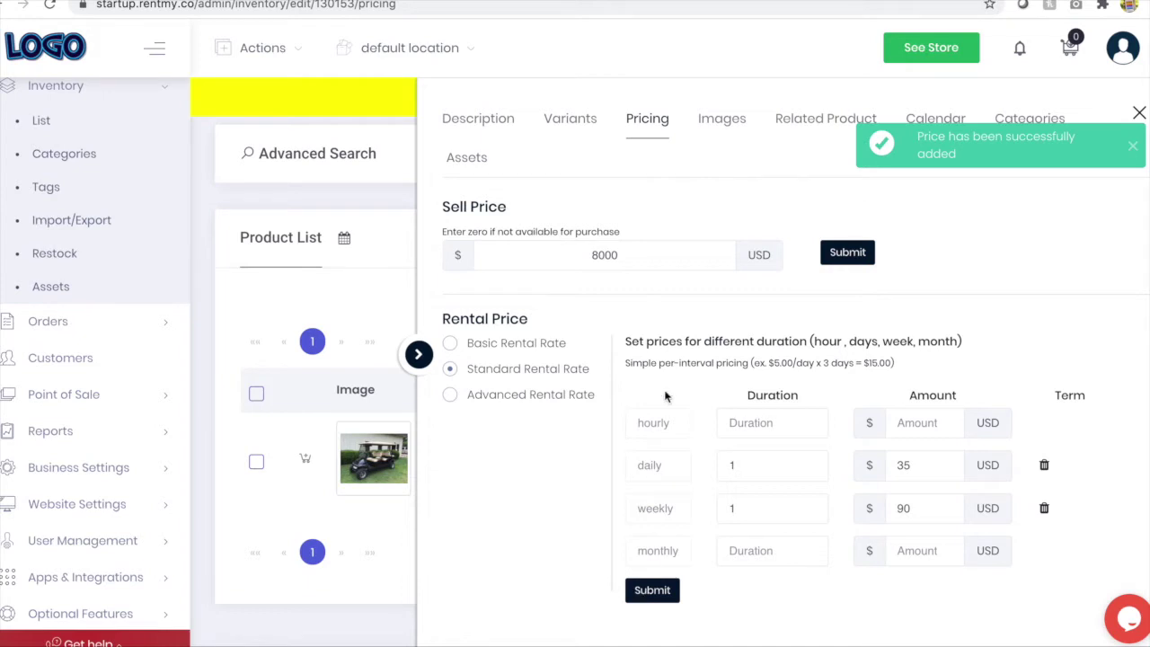
Review the golf cart's image, related product and category settings.
{"action": "left_click", "coordinate": [716, 121]}
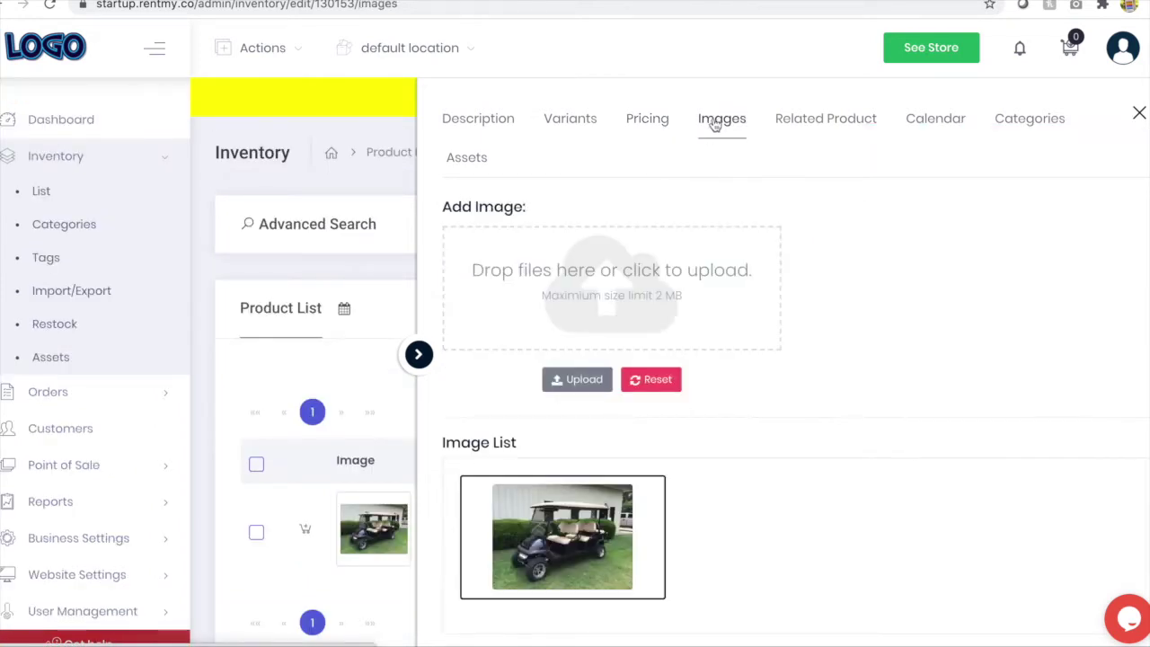
{"action": "left_click", "coordinate": [849, 126]}
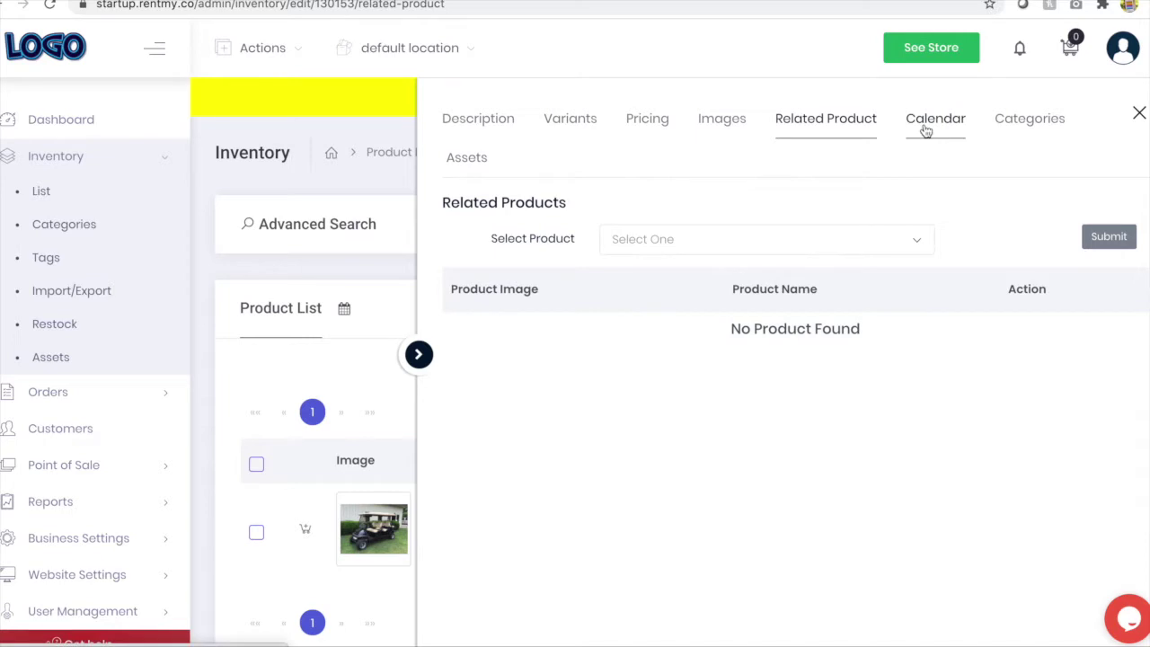
{"action": "left_click", "coordinate": [1019, 121]}
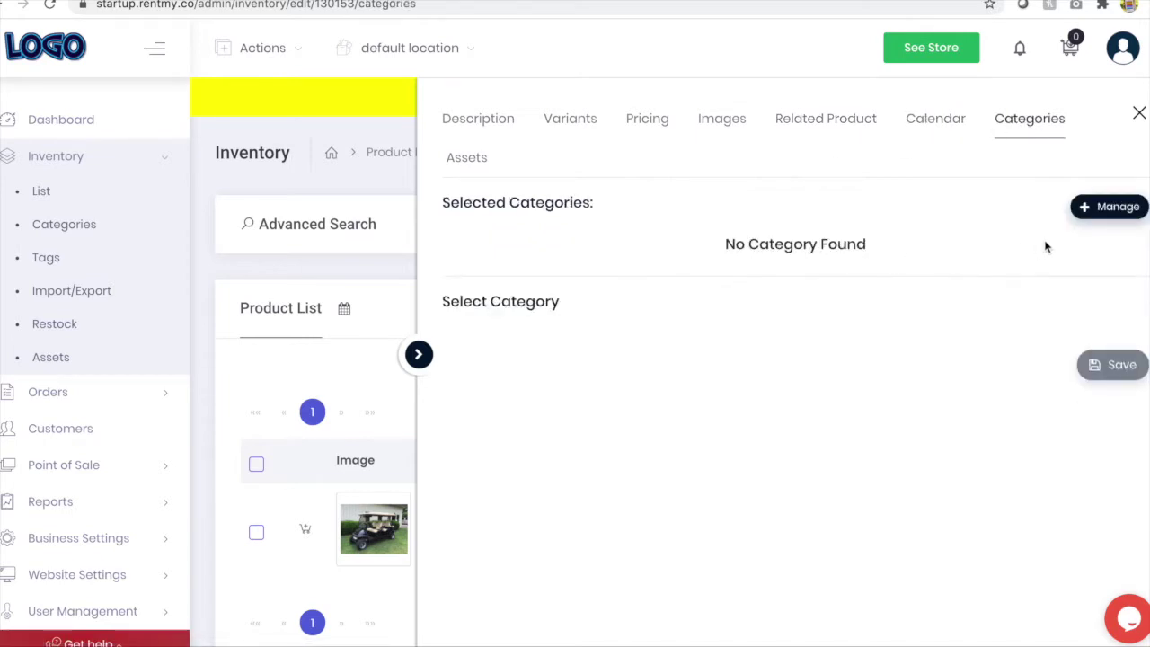
Open category management and add an active product category named Carts.
{"action": "left_click", "coordinate": [1107, 205]}
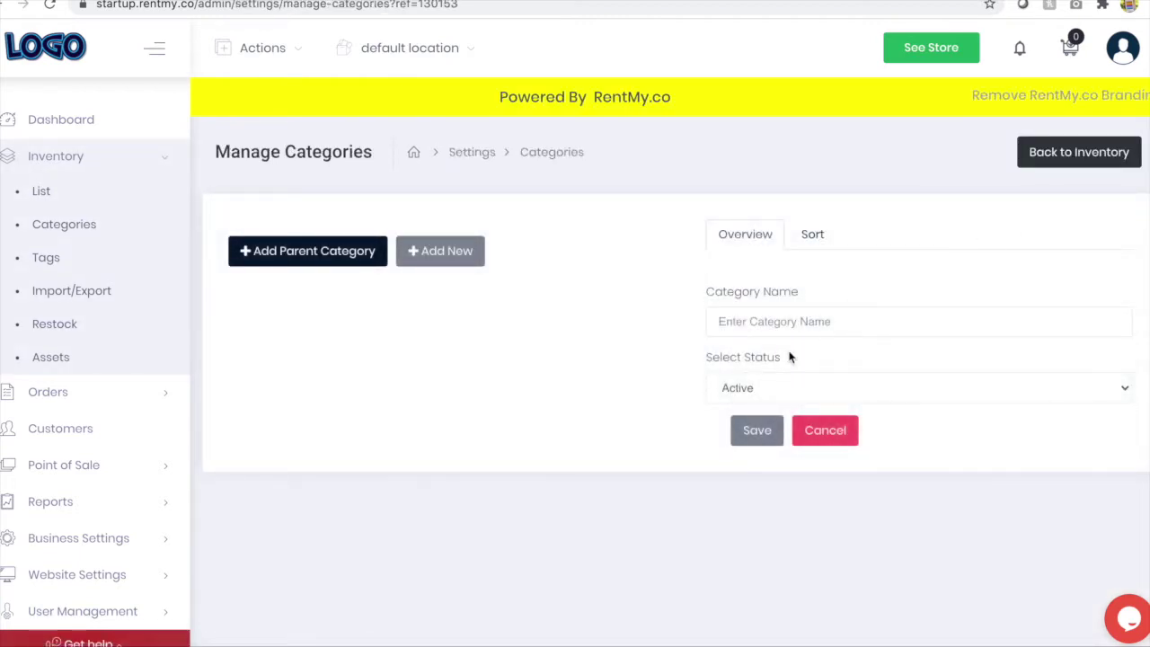
{"action": "left_click", "coordinate": [783, 322]}
{"action": "type", "text": "Car"}
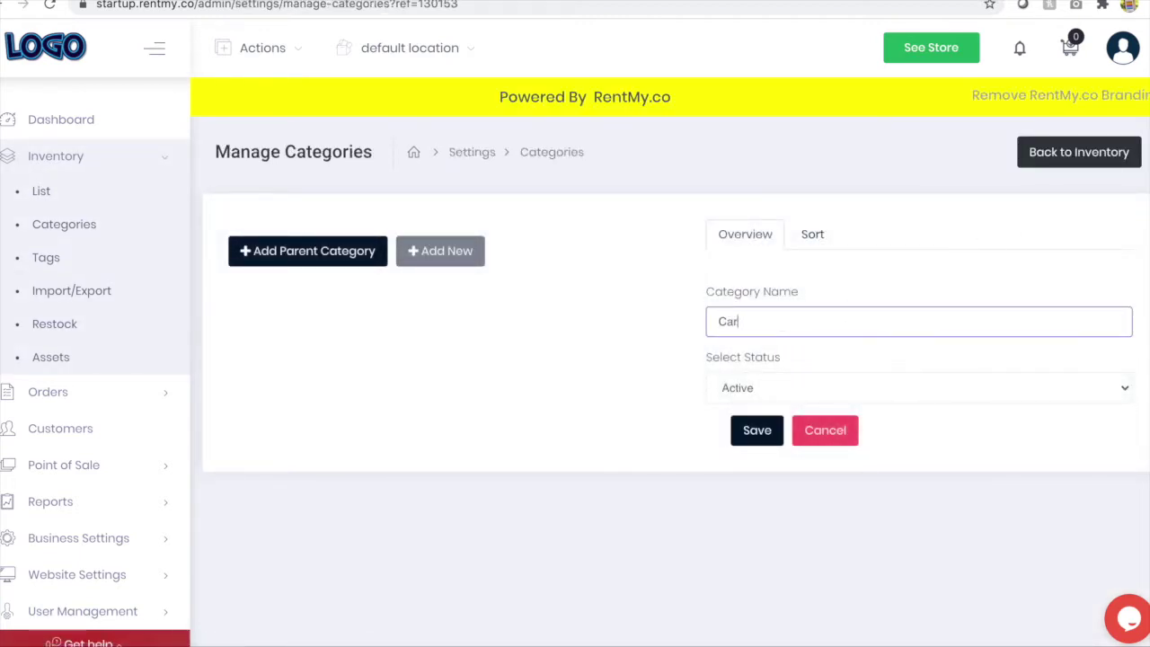
{"action": "type", "text": "ts"}
{"action": "left_click", "coordinate": [757, 431]}
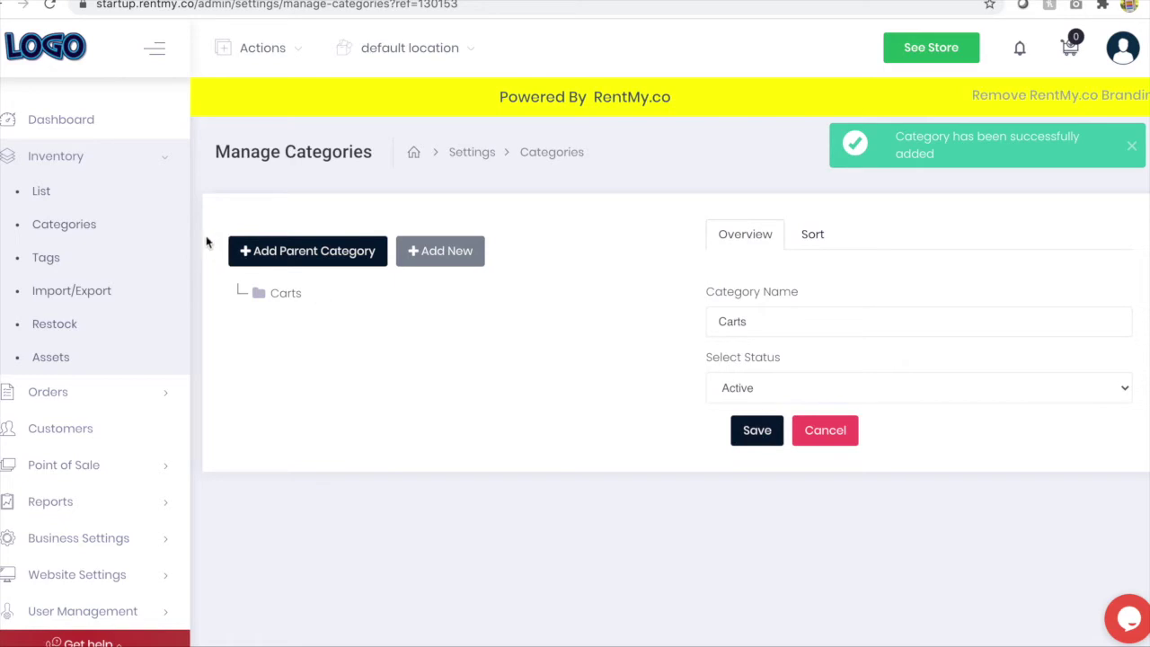
Return to the inventory product list and start adding another product.
{"action": "left_click", "coordinate": [44, 192]}
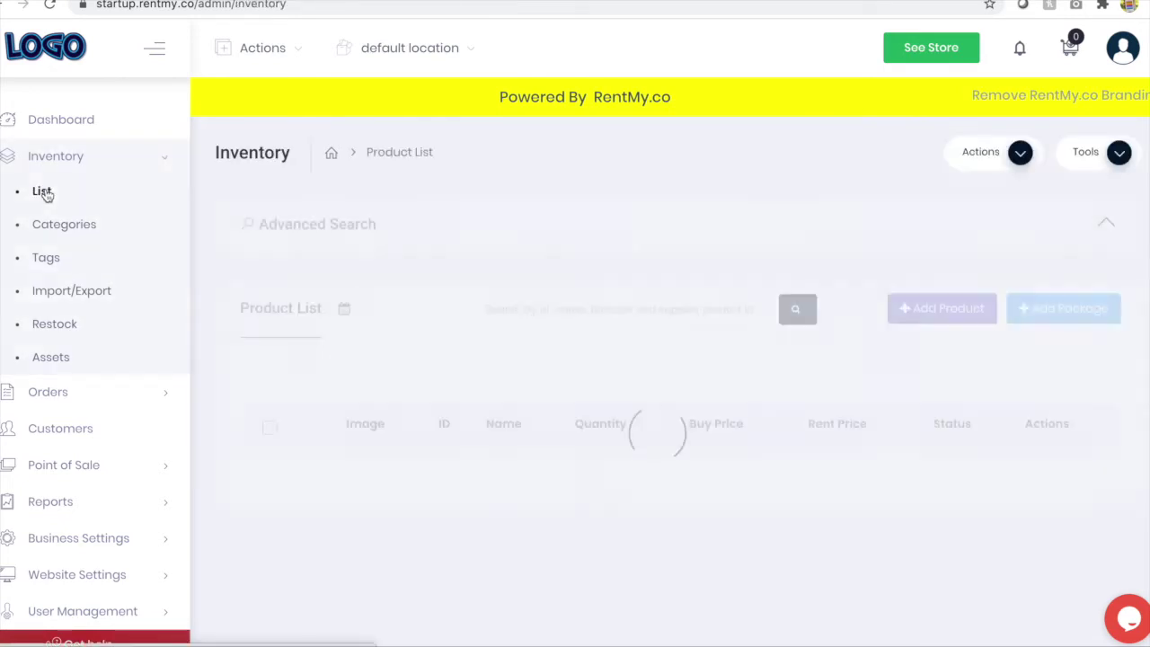
{"action": "scroll", "coordinate": [276, 378], "scroll_direction": "down", "scroll_amount": 2}
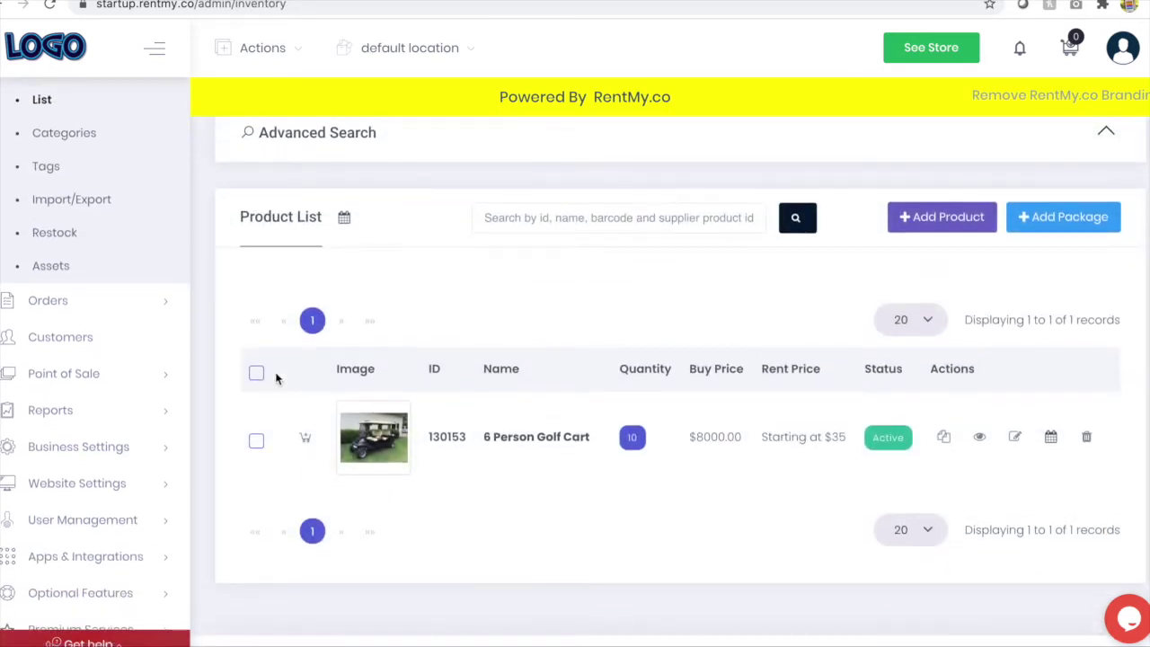
{"action": "left_click", "coordinate": [945, 227]}
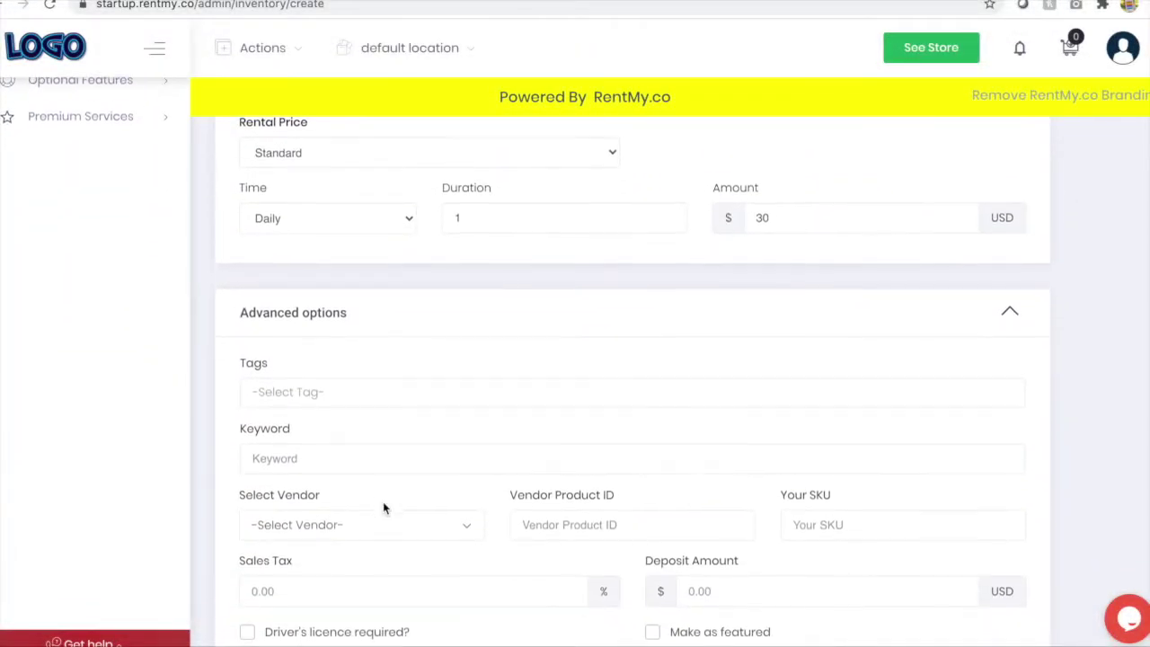
Create a new tag named Outdoor Fun and assign it to the product in its advanced options.
{"action": "scroll", "coordinate": [384, 506], "scroll_direction": "down", "scroll_amount": 1}
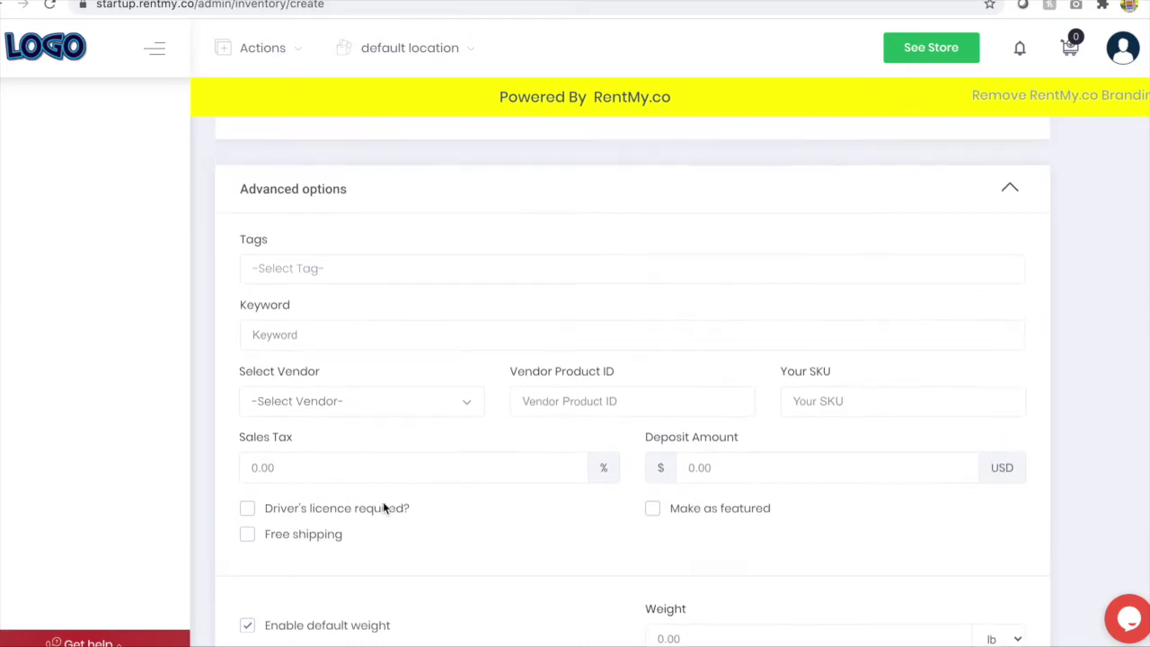
{"action": "scroll", "coordinate": [384, 506], "scroll_direction": "up", "scroll_amount": 2}
{"action": "left_click", "coordinate": [369, 358]}
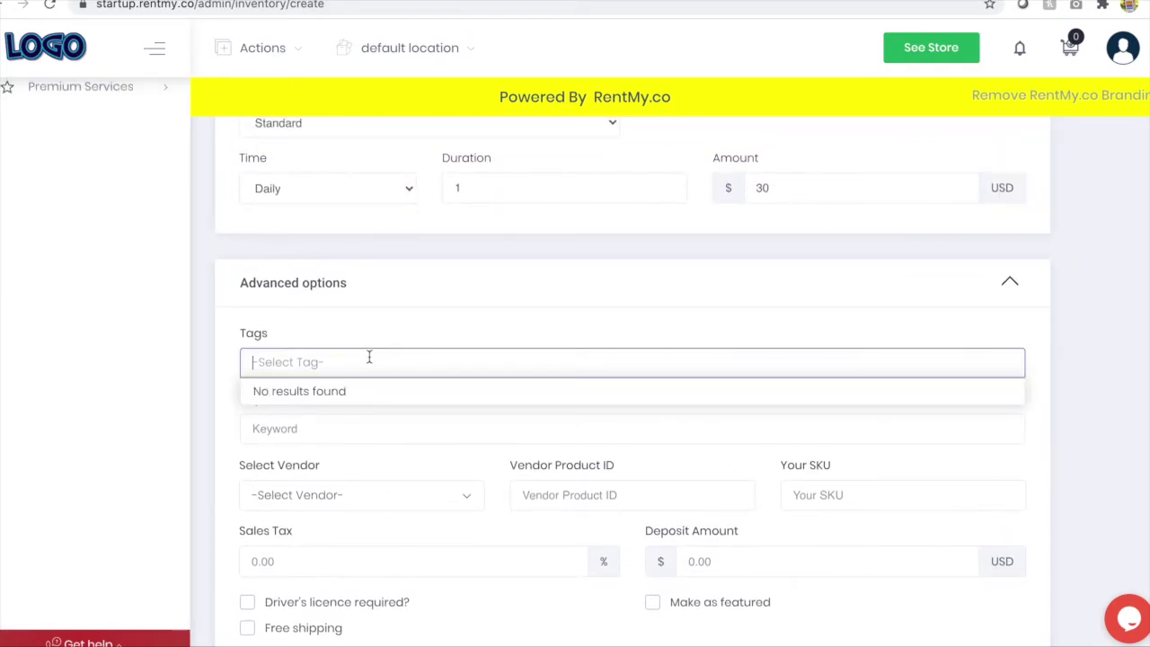
{"action": "type", "text": "Out"}
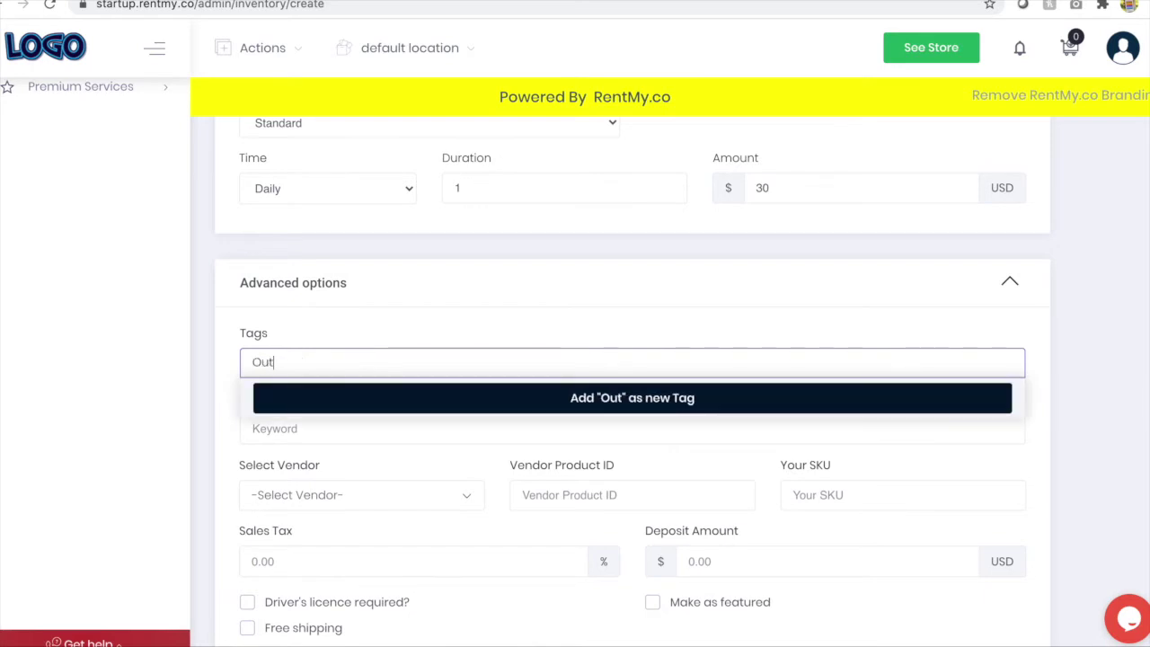
{"action": "type", "text": "door Fun"}
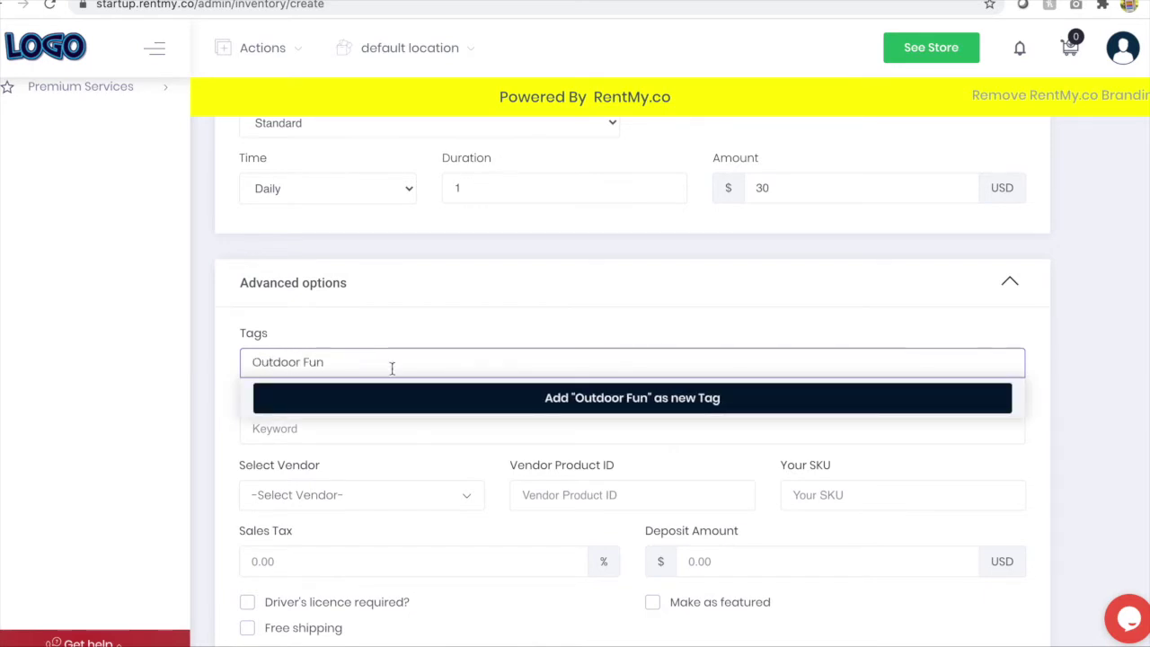
{"action": "left_click", "coordinate": [589, 399]}
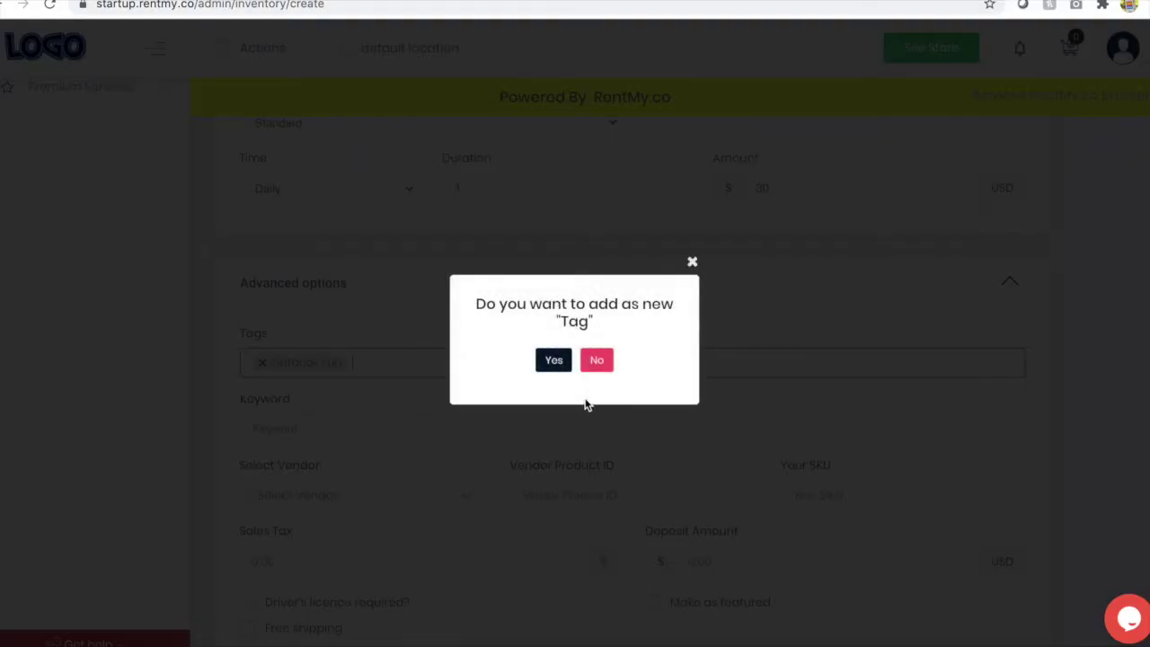
{"action": "left_click", "coordinate": [544, 359]}
Review the remaining advanced options and save the new 4 Person Golf Cart product.
{"action": "scroll", "coordinate": [527, 411], "scroll_direction": "down", "scroll_amount": 1}
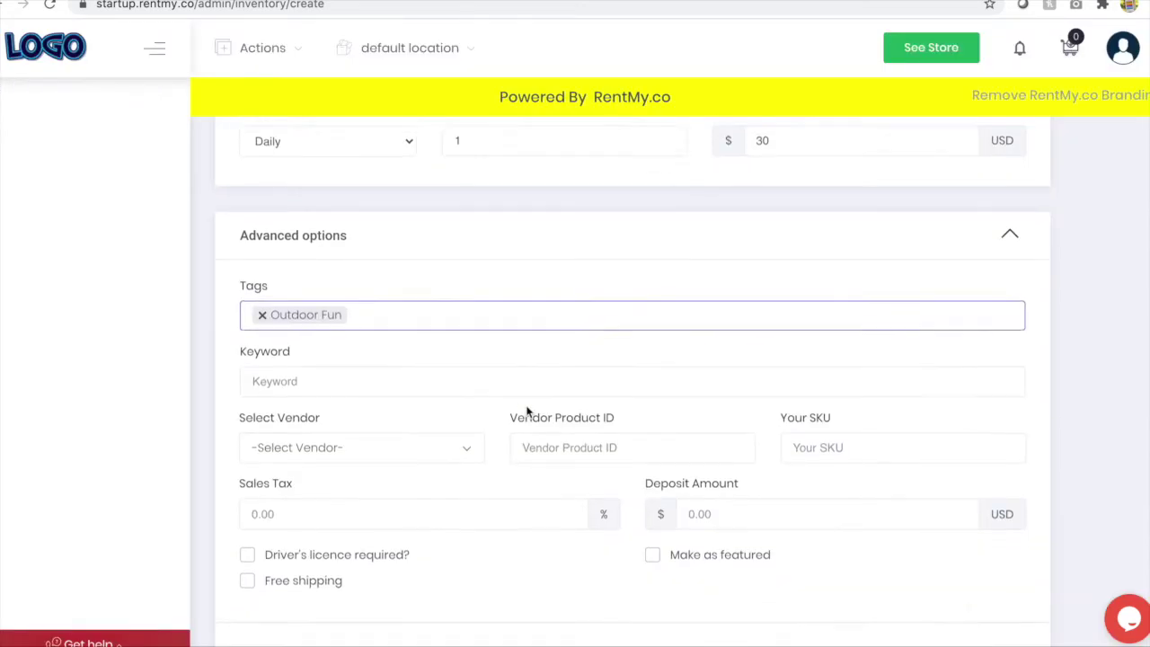
{"action": "scroll", "coordinate": [526, 411], "scroll_direction": "down", "scroll_amount": 6}
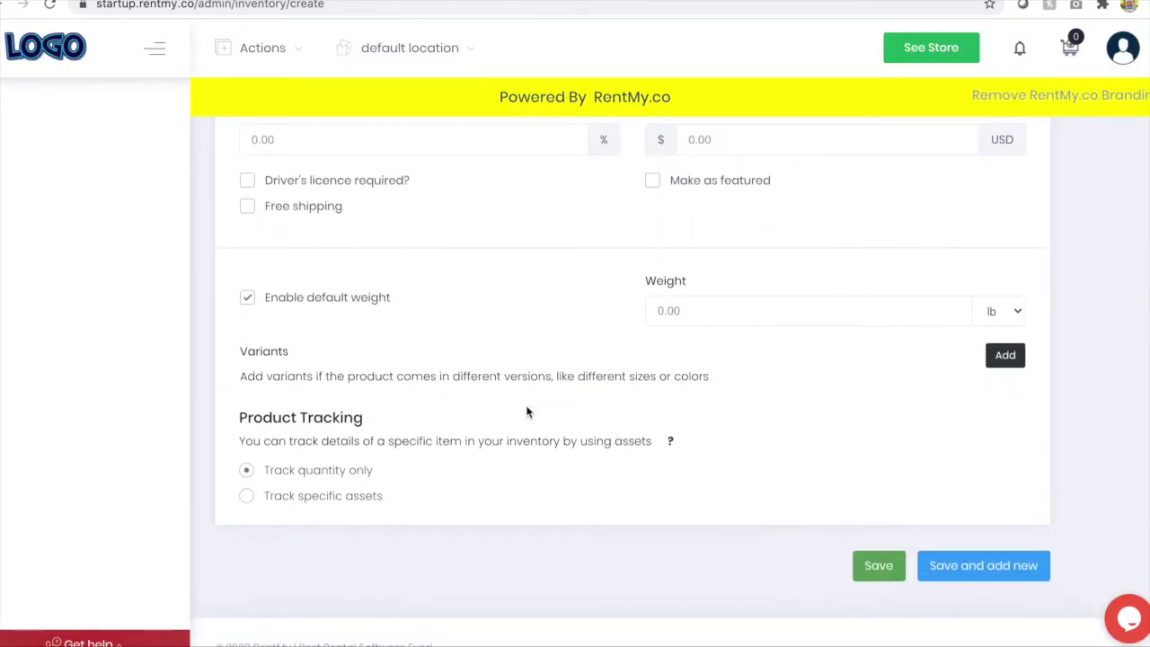
{"action": "left_click", "coordinate": [878, 568]}
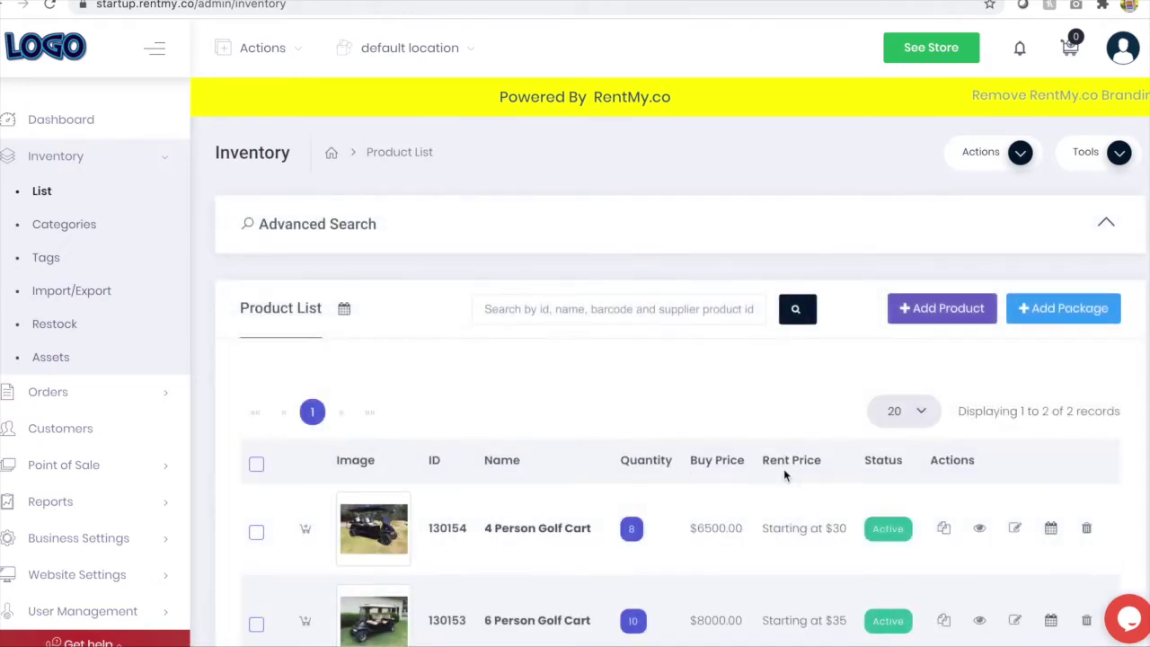
Examine the availability calendar of the 4 Person Golf Cart, then close its product details.
{"action": "scroll", "coordinate": [785, 475], "scroll_direction": "down", "scroll_amount": 2}
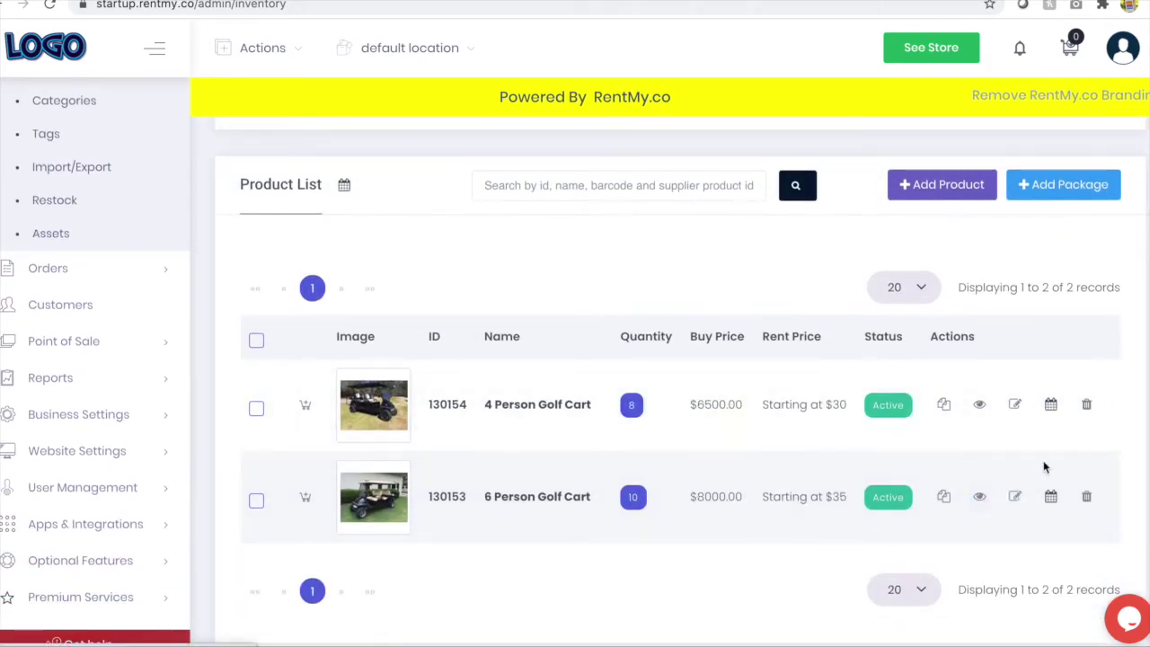
{"action": "left_click", "coordinate": [1052, 405]}
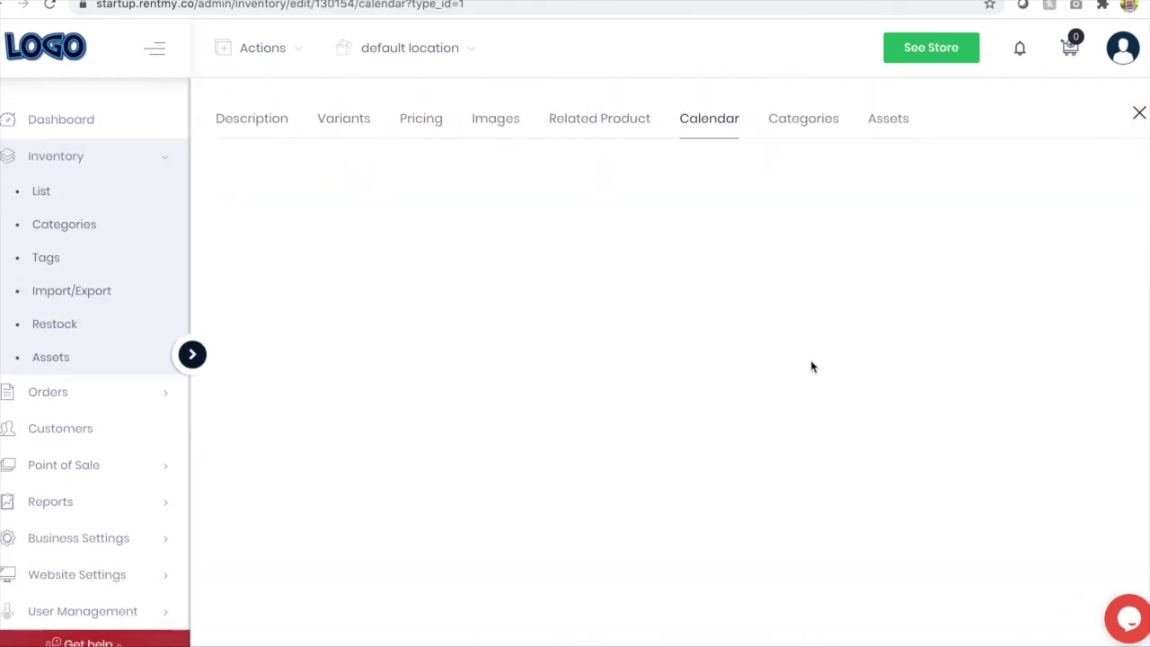
{"action": "scroll", "coordinate": [810, 364], "scroll_direction": "down", "scroll_amount": 2}
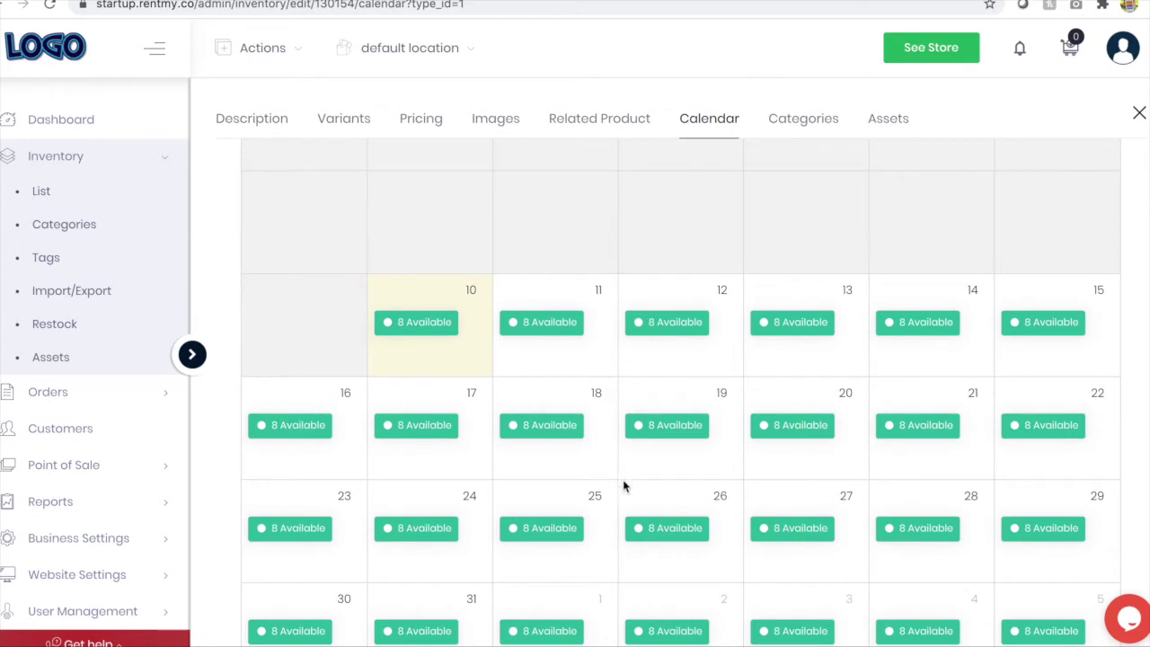
{"action": "left_click", "coordinate": [1140, 114]}
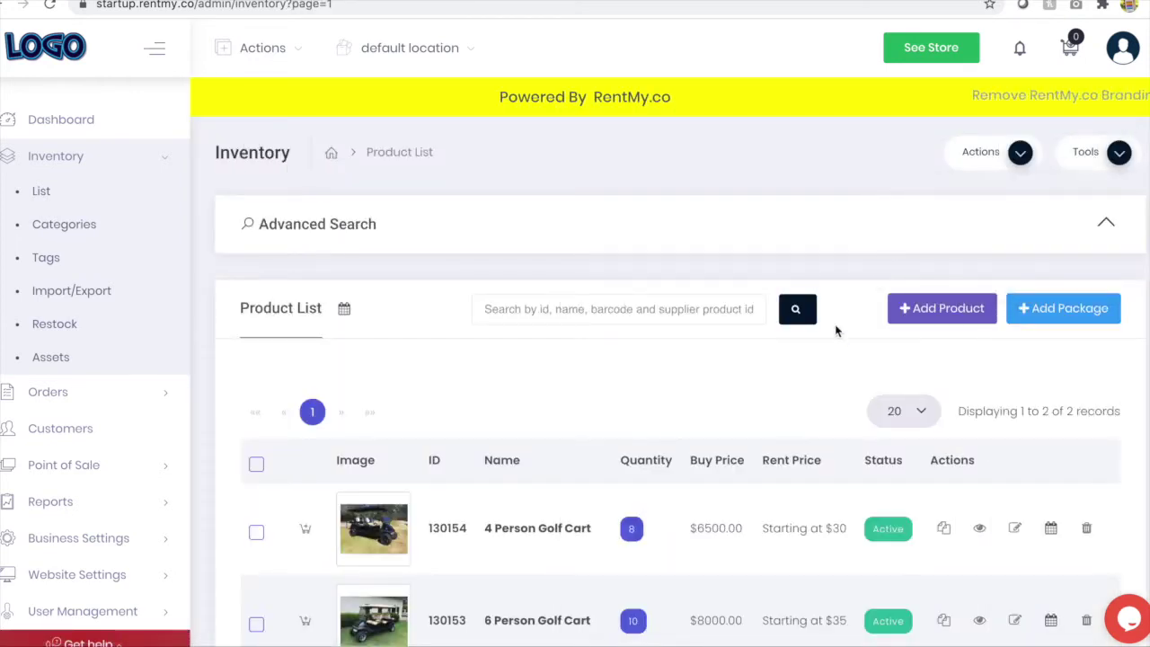
Return to the dashboard and open the website setup at the theme settings.
{"action": "scroll", "coordinate": [782, 369], "scroll_direction": "down", "scroll_amount": 2}
{"action": "scroll", "coordinate": [765, 411], "scroll_direction": "up", "scroll_amount": 2}
{"action": "left_click", "coordinate": [67, 123]}
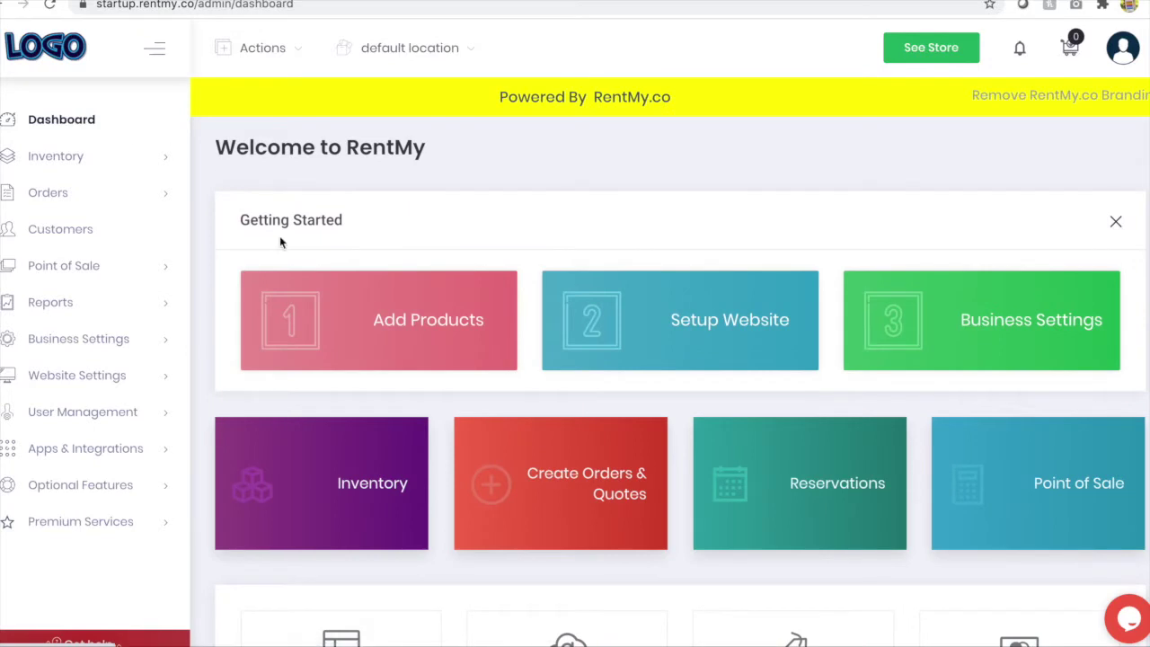
{"action": "left_click", "coordinate": [76, 157]}
{"action": "left_click", "coordinate": [696, 331]}
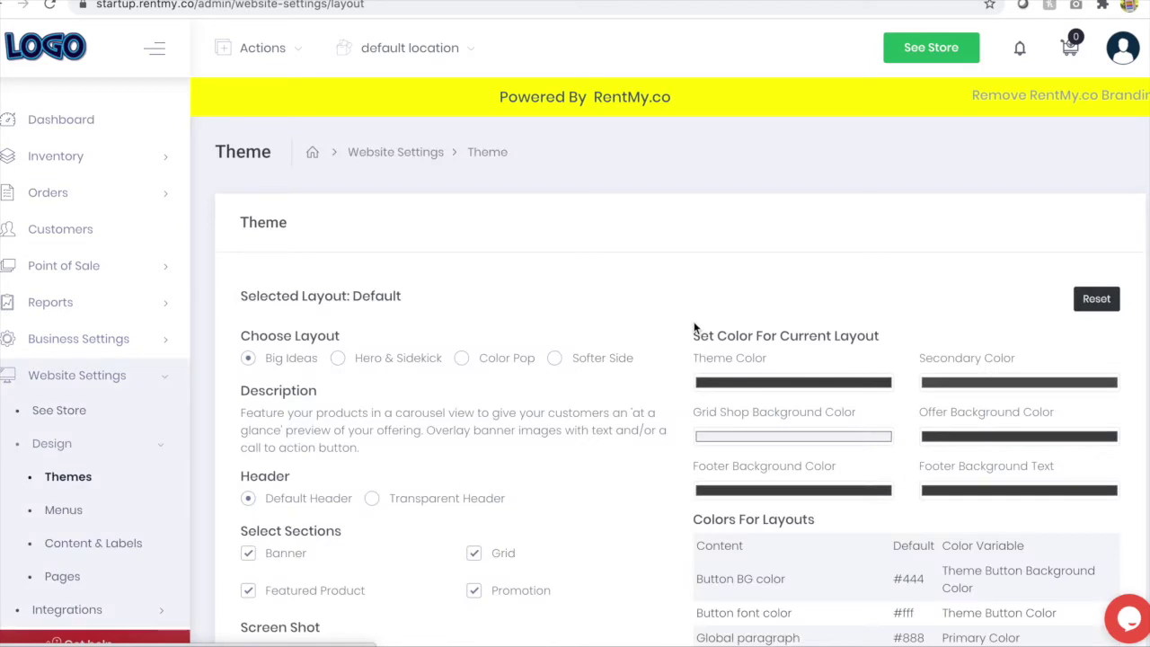
Examine the theme page's layout, header, section and color options.
{"action": "scroll", "coordinate": [679, 306], "scroll_direction": "down", "scroll_amount": 3}
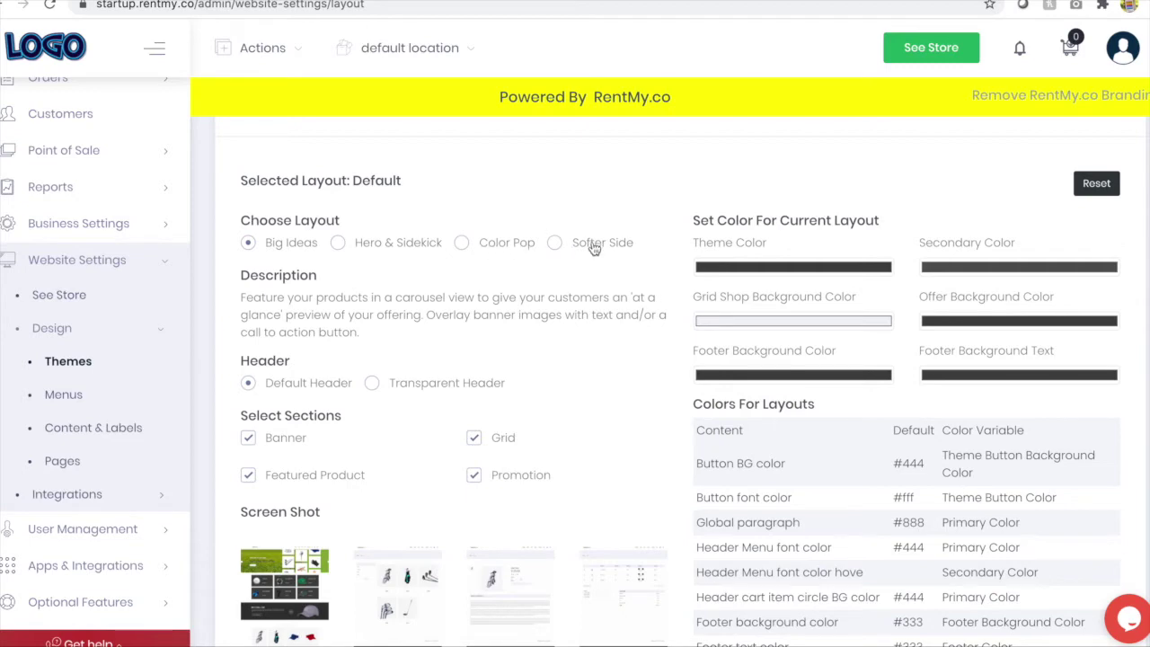
{"action": "scroll", "coordinate": [460, 332], "scroll_direction": "up", "scroll_amount": 1}
{"action": "scroll", "coordinate": [460, 331], "scroll_direction": "down", "scroll_amount": 2}
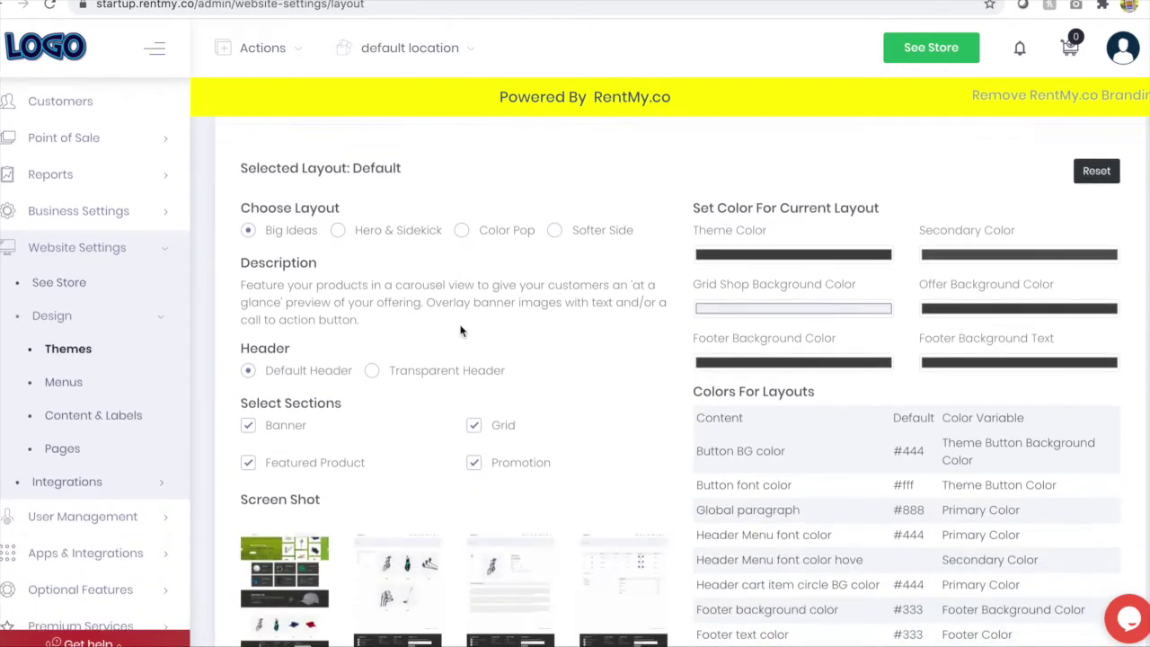
{"action": "scroll", "coordinate": [460, 332], "scroll_direction": "up", "scroll_amount": 1}
{"action": "scroll", "coordinate": [460, 331], "scroll_direction": "up", "scroll_amount": 3}
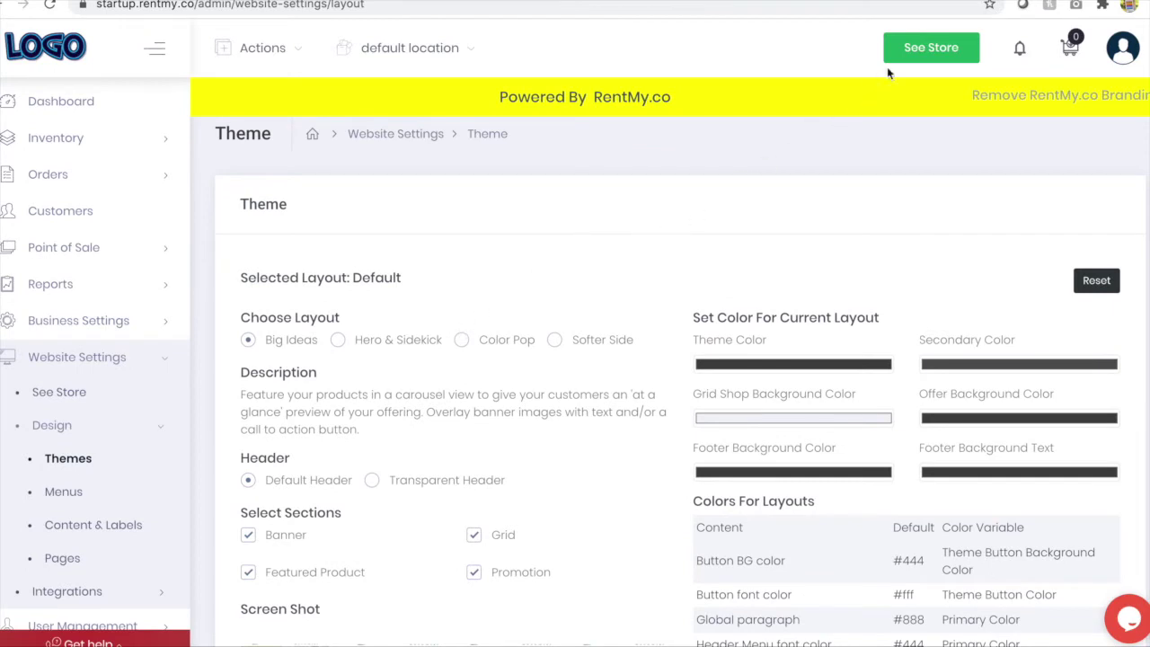
Open the live store and look through its home page from banner to footer.
{"action": "left_click", "coordinate": [913, 47]}
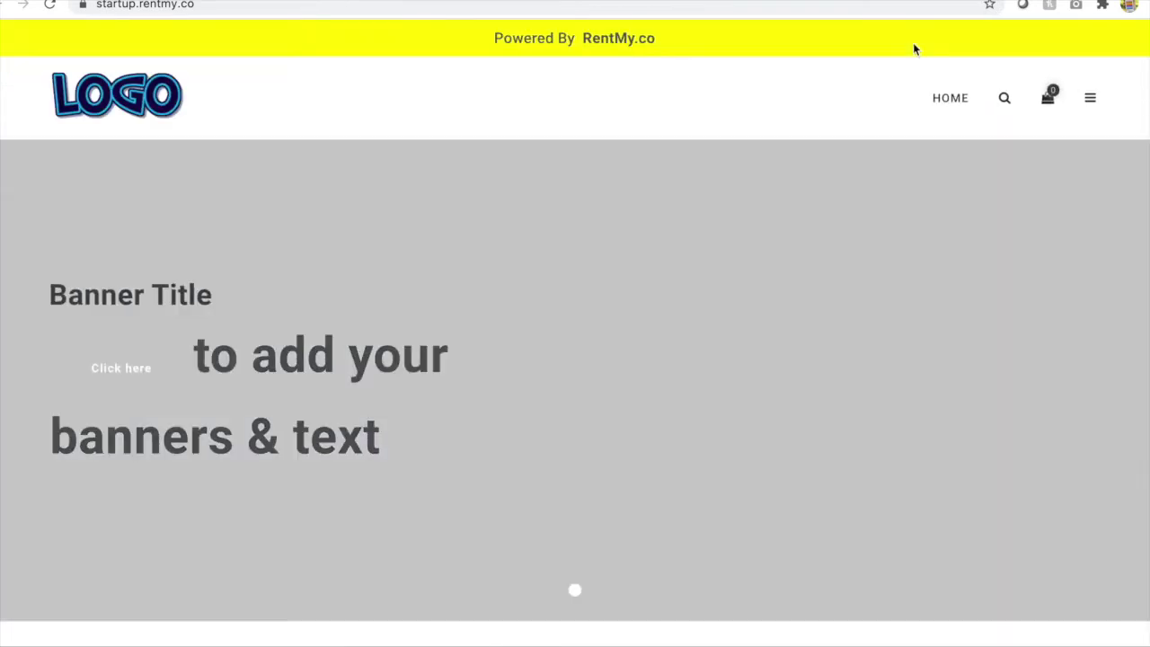
{"action": "scroll", "coordinate": [516, 344], "scroll_direction": "down", "scroll_amount": 5}
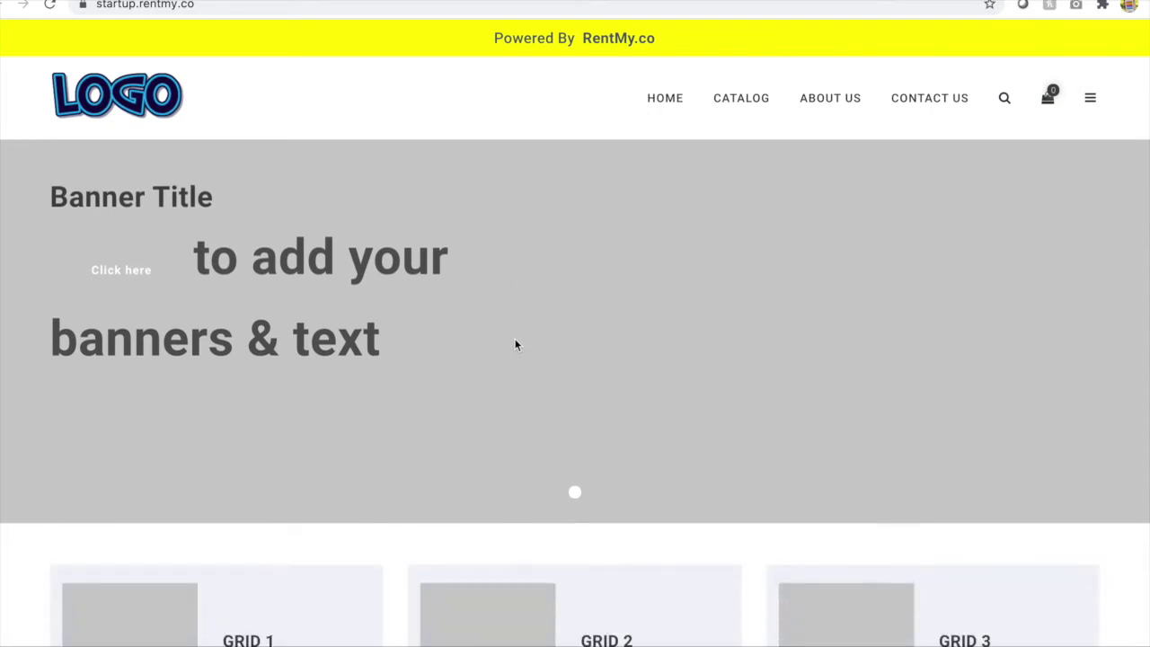
{"action": "scroll", "coordinate": [515, 344], "scroll_direction": "down", "scroll_amount": 6}
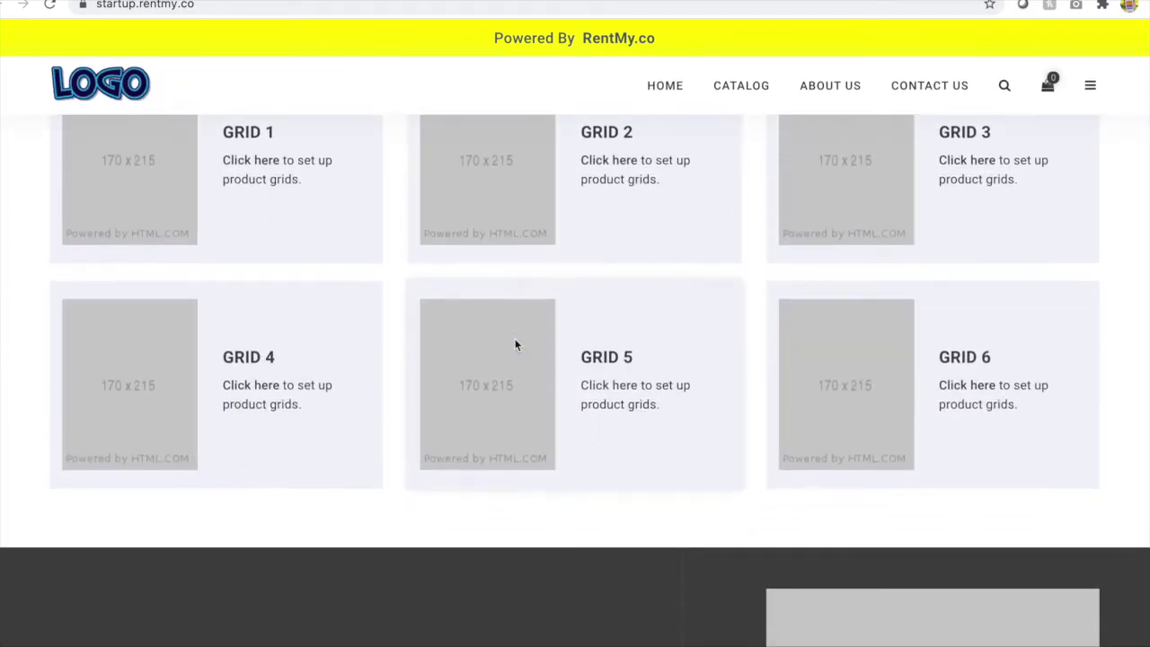
{"action": "scroll", "coordinate": [515, 344], "scroll_direction": "down", "scroll_amount": 2}
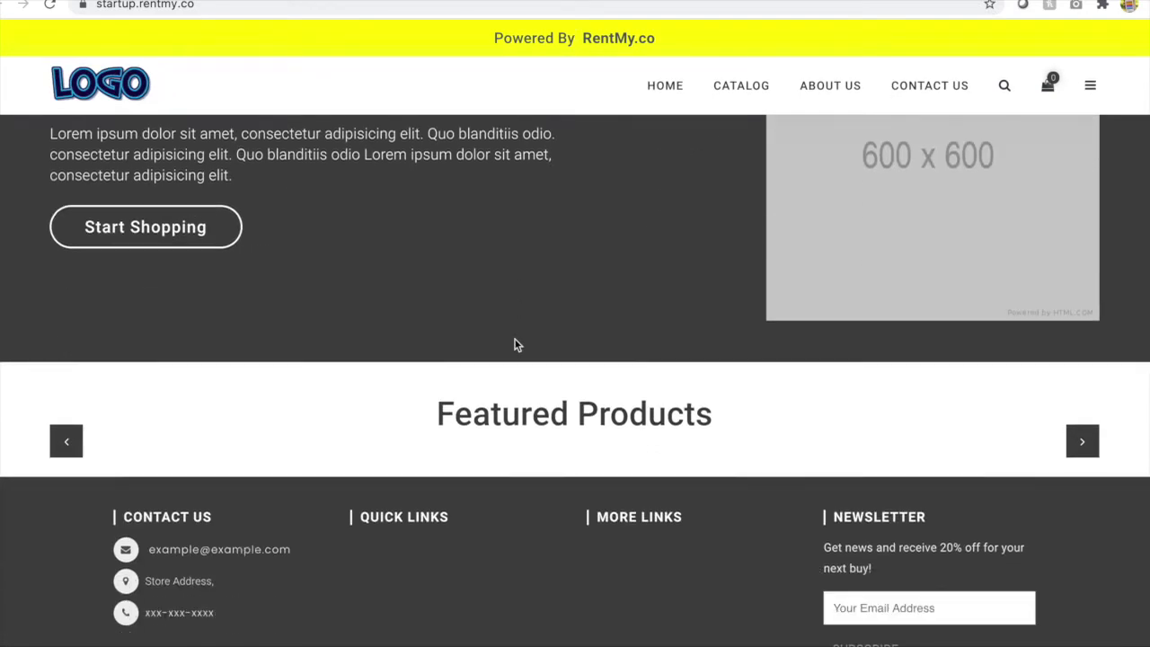
{"action": "scroll", "coordinate": [516, 345], "scroll_direction": "up", "scroll_amount": 8}
{"action": "scroll", "coordinate": [516, 344], "scroll_direction": "up", "scroll_amount": 3}
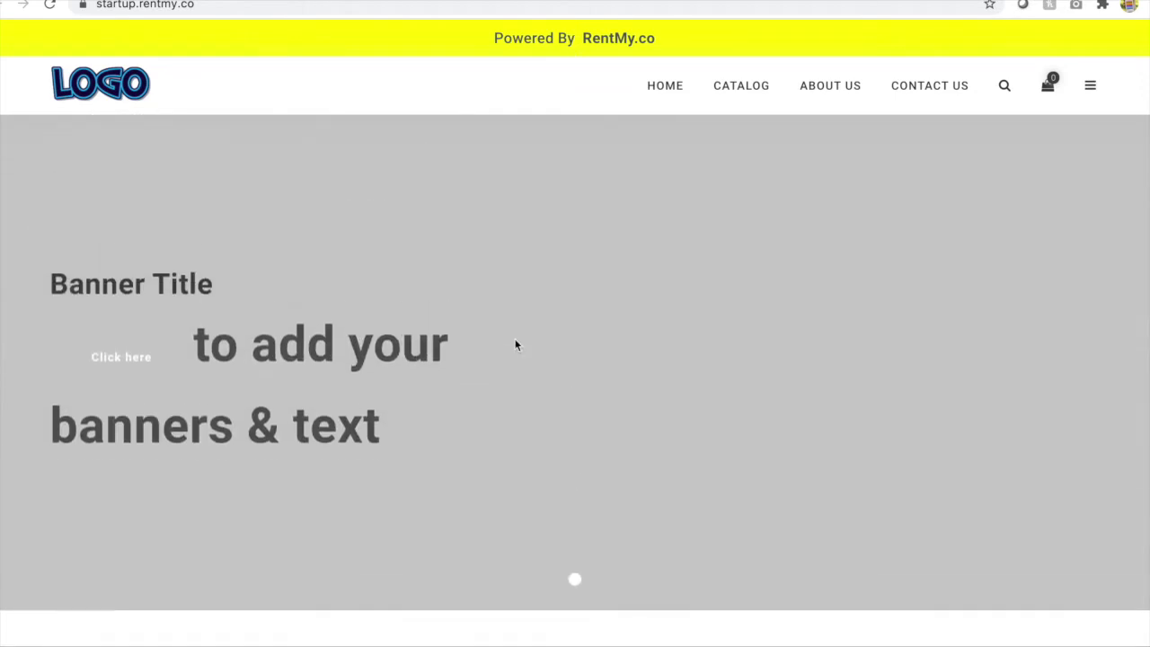
View the store catalog to check the golf cart listings, category and tag filter.
{"action": "left_click", "coordinate": [740, 100]}
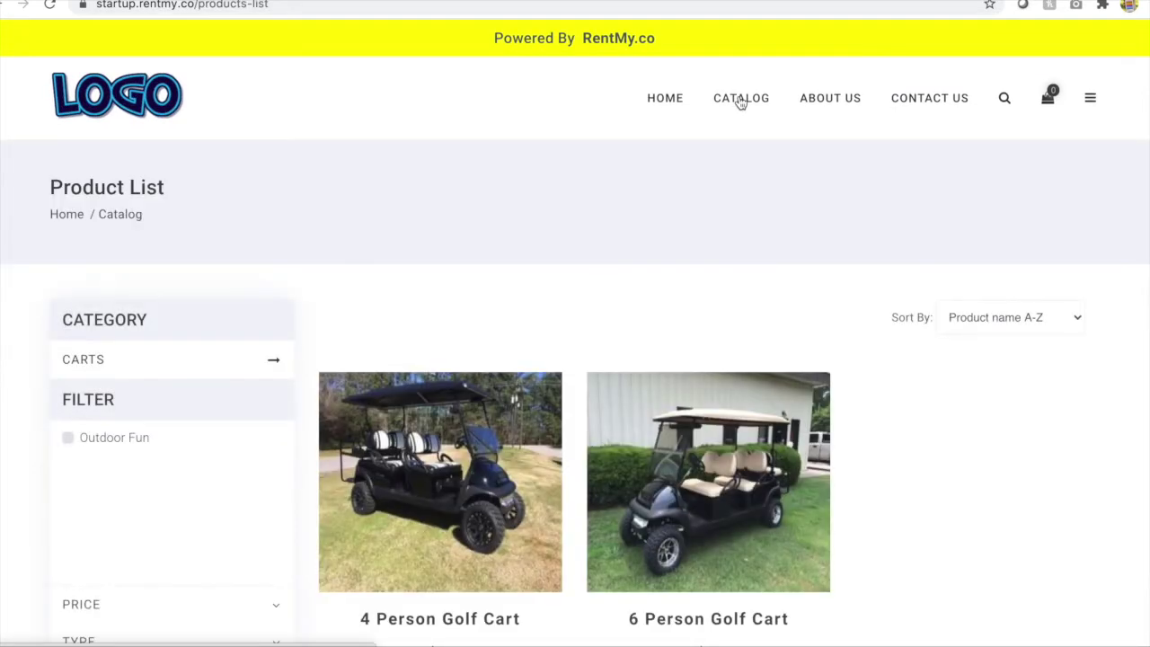
{"action": "scroll", "coordinate": [649, 390], "scroll_direction": "down", "scroll_amount": 1}
{"action": "scroll", "coordinate": [649, 390], "scroll_direction": "down", "scroll_amount": 1}
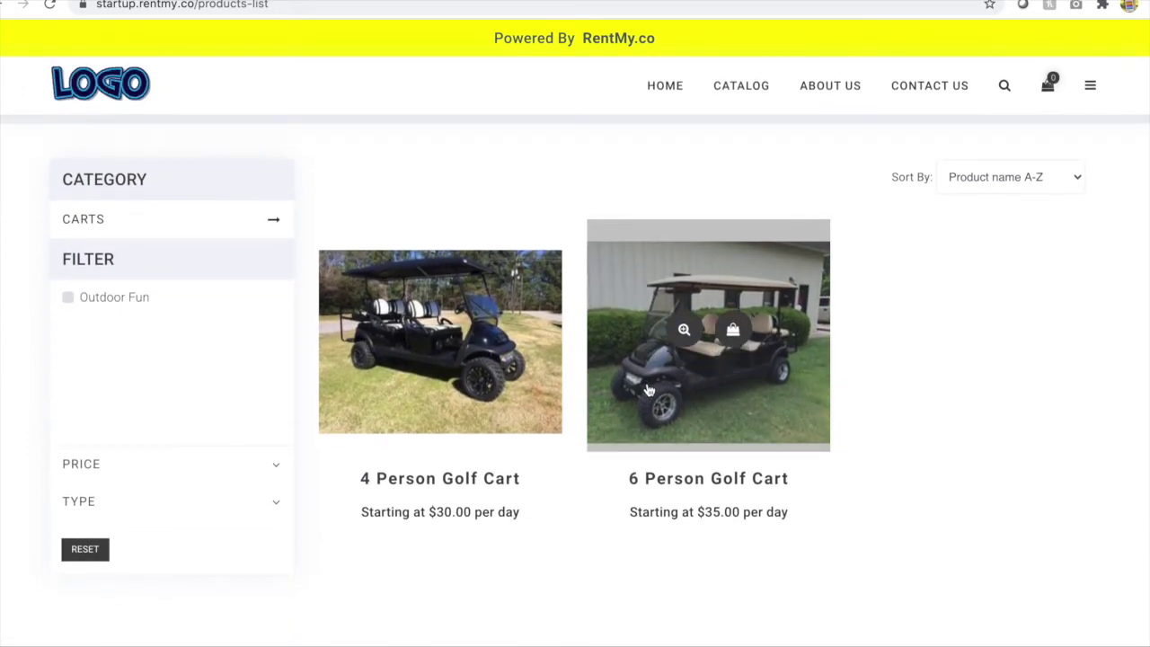
{"action": "scroll", "coordinate": [649, 390], "scroll_direction": "up", "scroll_amount": 2}
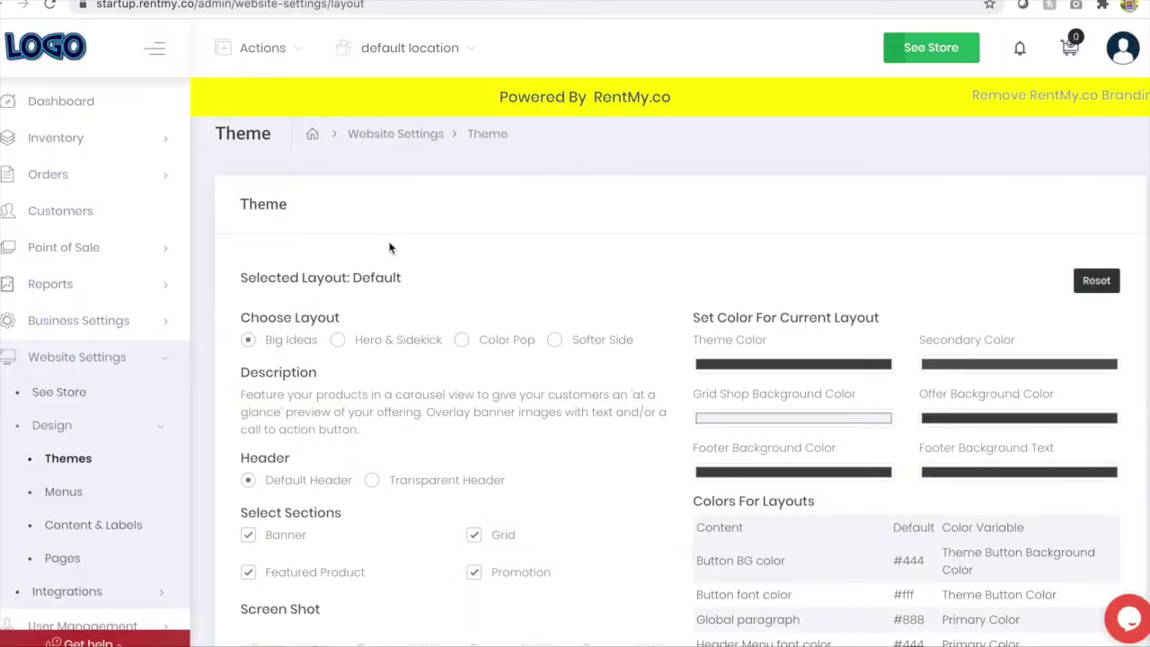
Choose the Hero & Sidekick layout for the store theme and review its sections and sample screenshots.
{"action": "left_click", "coordinate": [374, 346]}
{"action": "scroll", "coordinate": [382, 374], "scroll_direction": "down", "scroll_amount": 4}
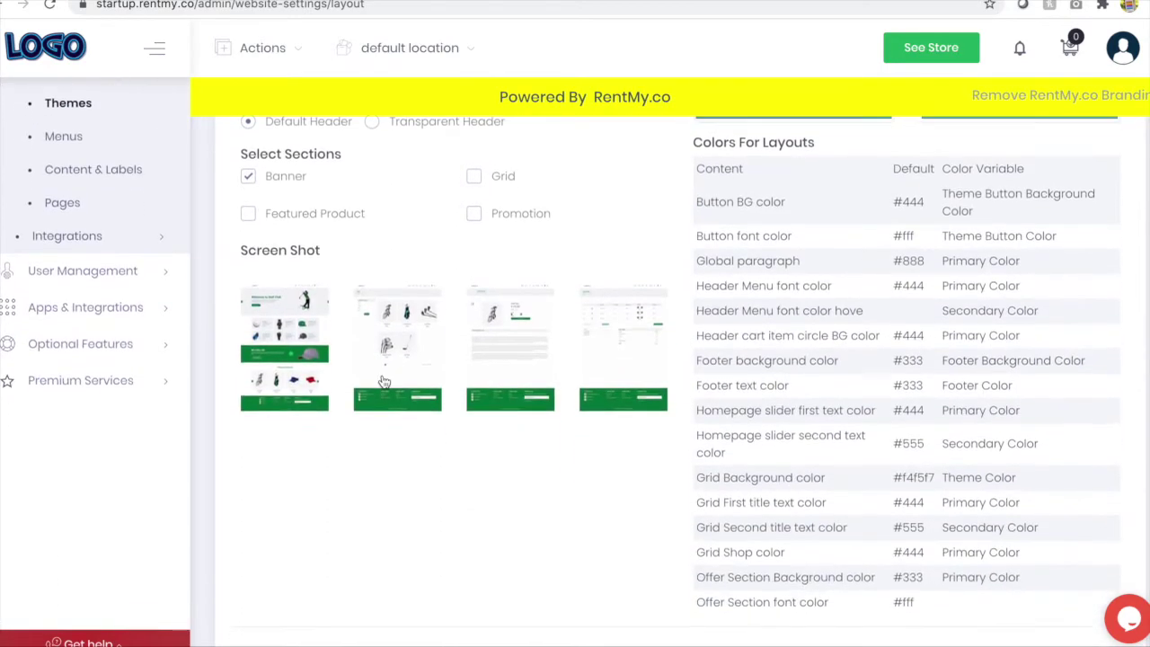
Apply the Hero & Sidekick layout to the store and preview it on the live home page.
{"action": "scroll", "coordinate": [383, 382], "scroll_direction": "down", "scroll_amount": 2}
{"action": "left_click", "coordinate": [300, 497]}
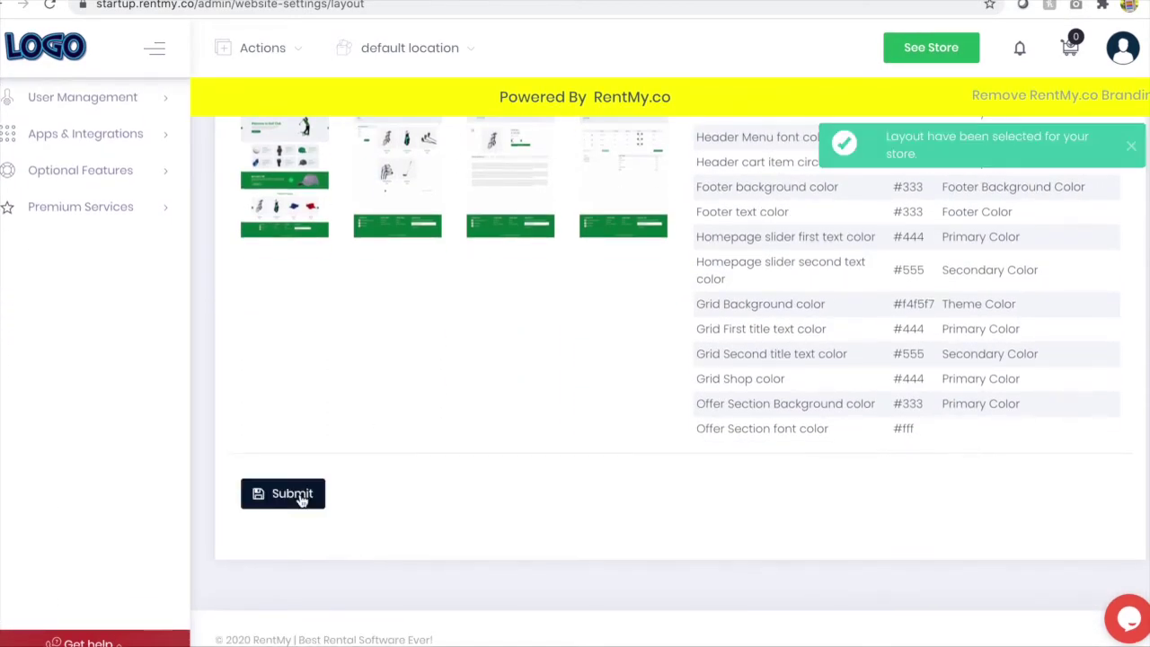
{"action": "scroll", "coordinate": [300, 499], "scroll_direction": "up", "scroll_amount": 5}
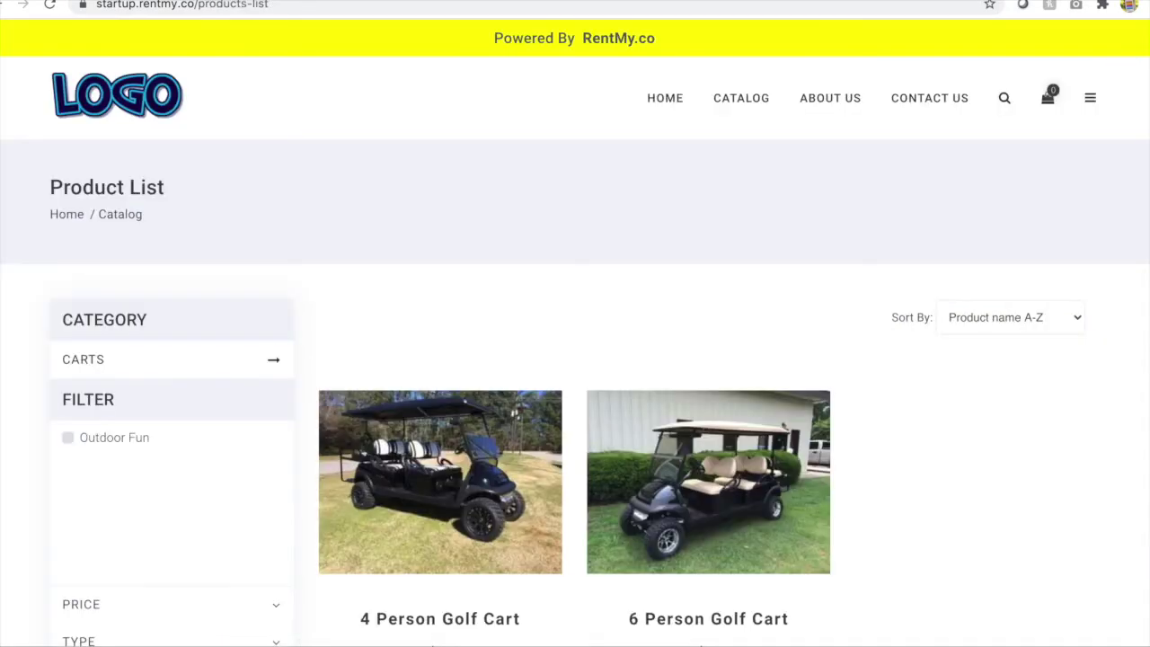
{"action": "left_click", "coordinate": [661, 102]}
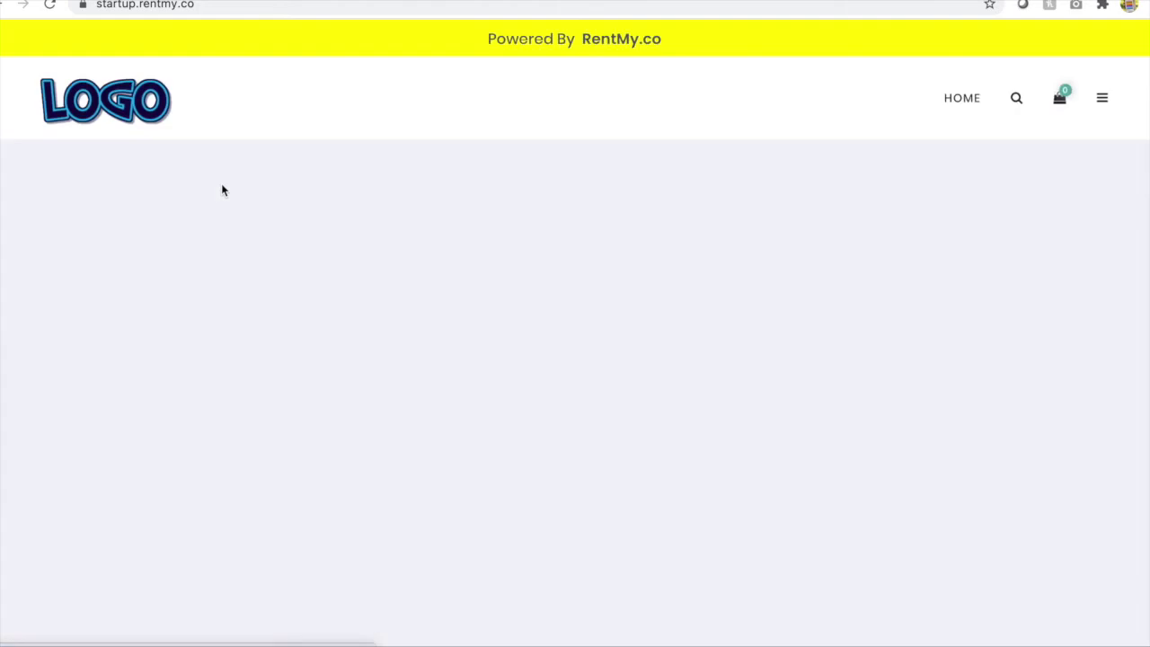
{"action": "scroll", "coordinate": [244, 301], "scroll_direction": "down", "scroll_amount": 3}
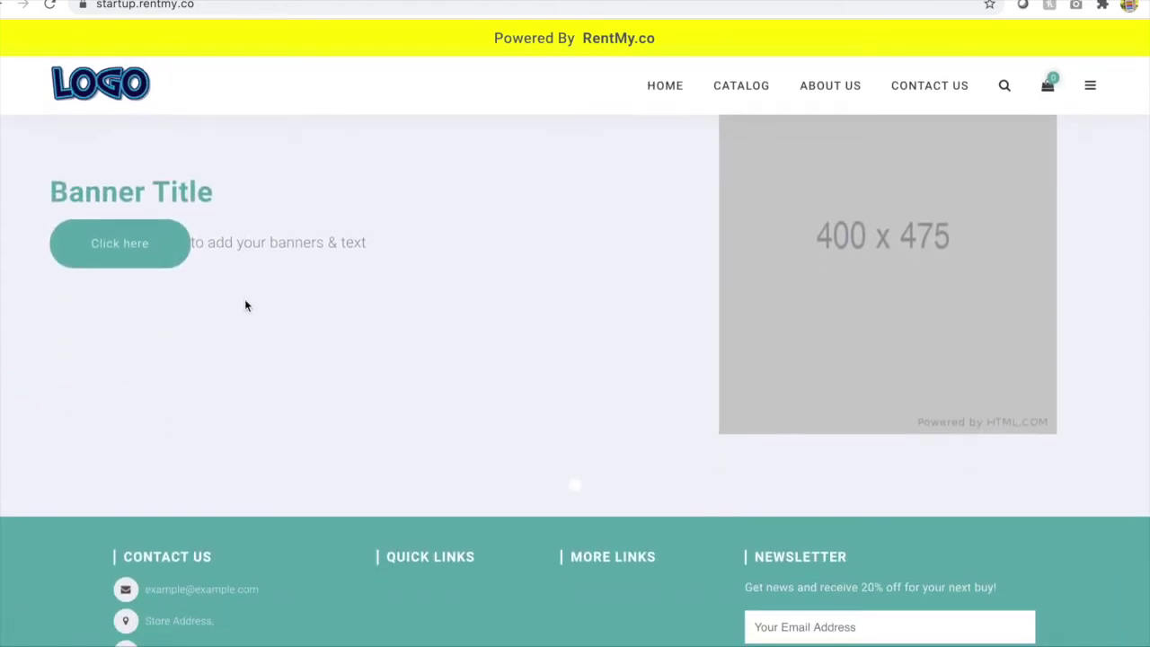
{"action": "scroll", "coordinate": [244, 306], "scroll_direction": "up", "scroll_amount": 1}
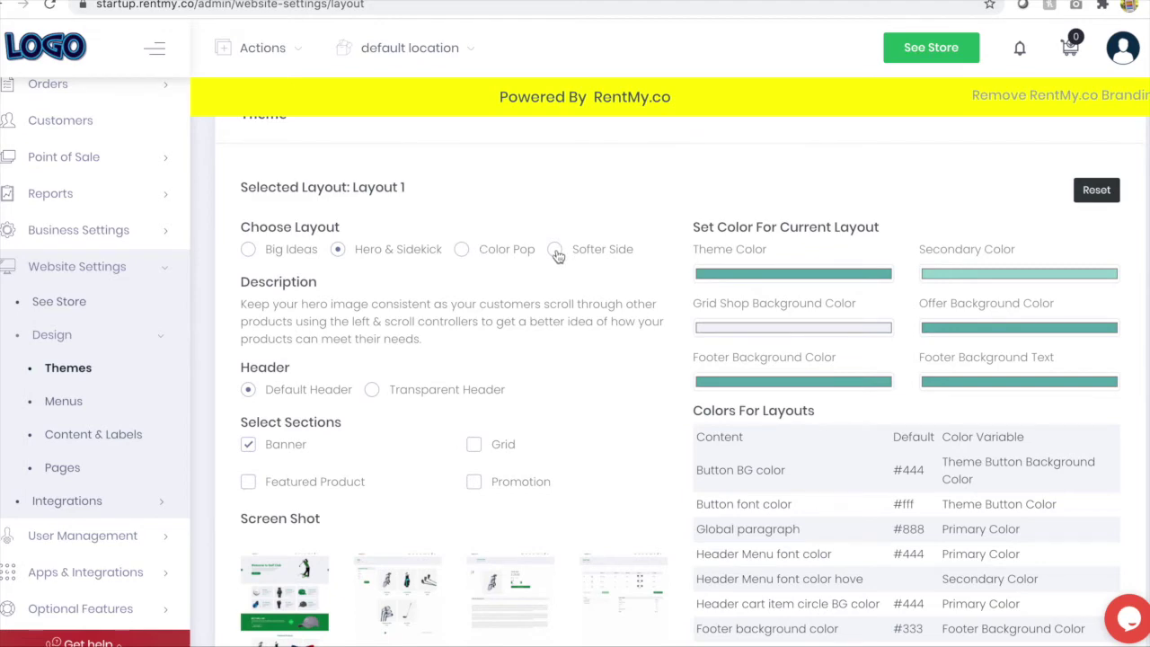
Apply the Color Pop layout to the store and reload the live home page to preview it.
{"action": "left_click", "coordinate": [526, 251]}
{"action": "scroll", "coordinate": [413, 347], "scroll_direction": "down", "scroll_amount": 2}
{"action": "scroll", "coordinate": [413, 348], "scroll_direction": "down", "scroll_amount": 1}
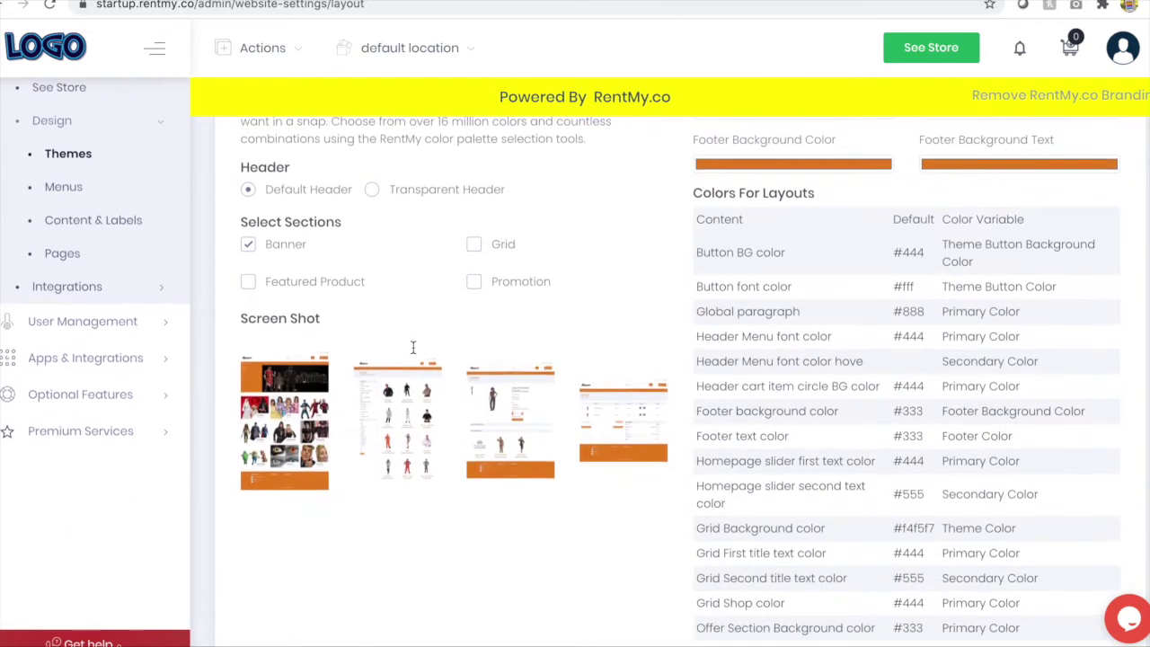
{"action": "scroll", "coordinate": [395, 395], "scroll_direction": "down", "scroll_amount": 3}
{"action": "left_click", "coordinate": [297, 503]}
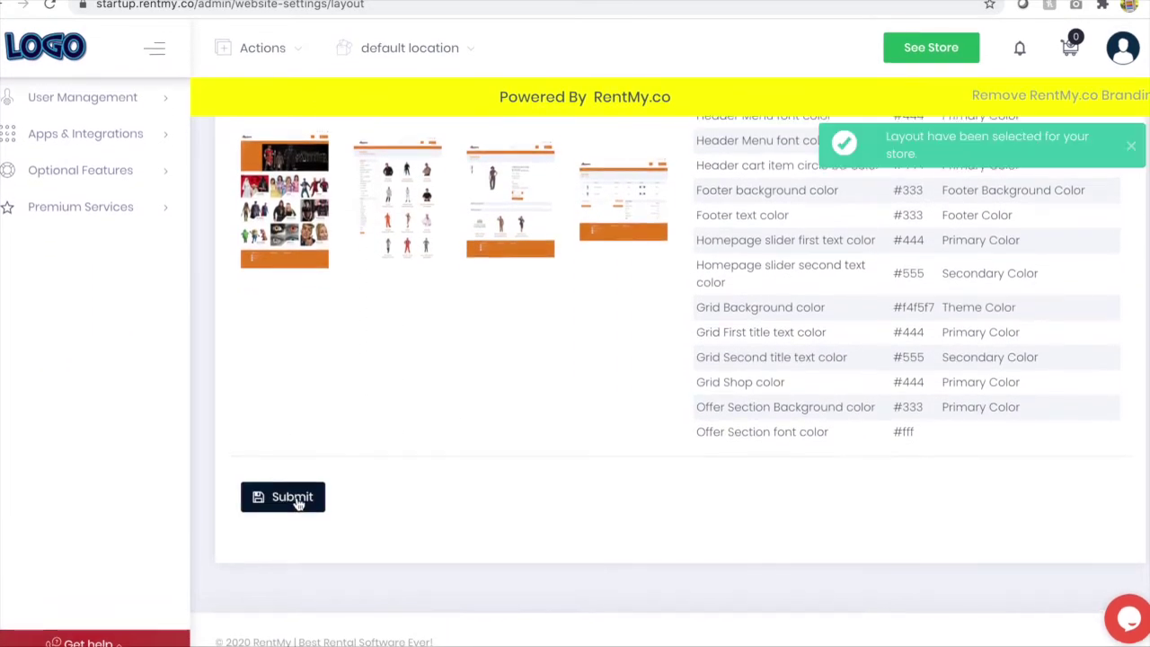
{"action": "key", "text": "ctrl+Tab"}
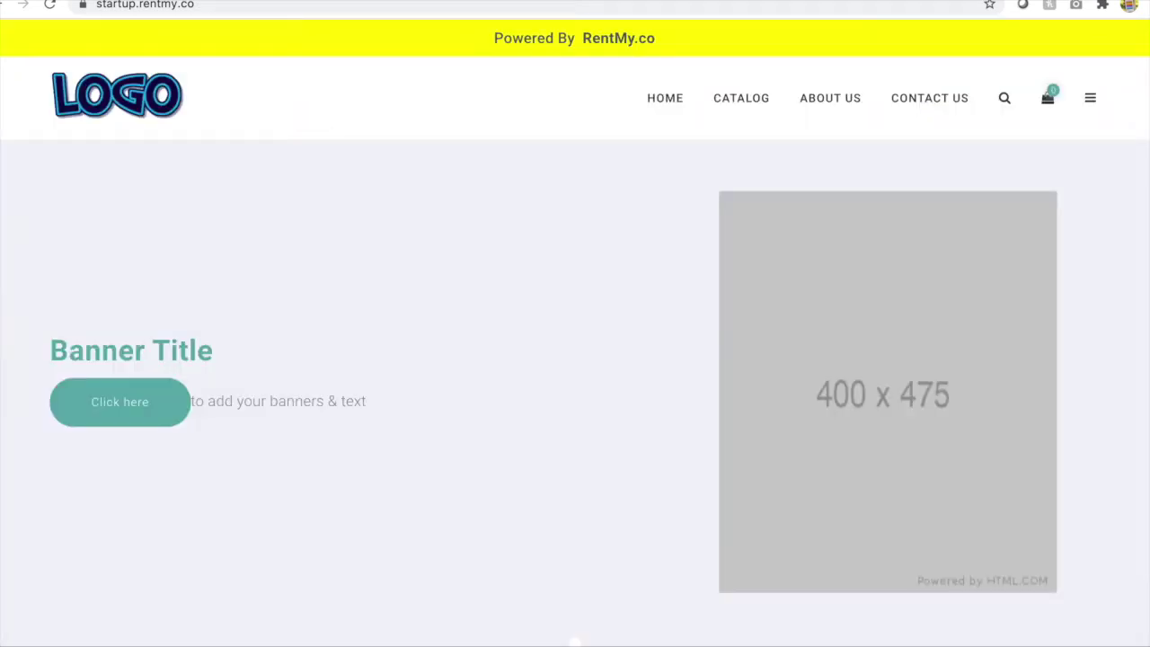
{"action": "left_click", "coordinate": [50, 5]}
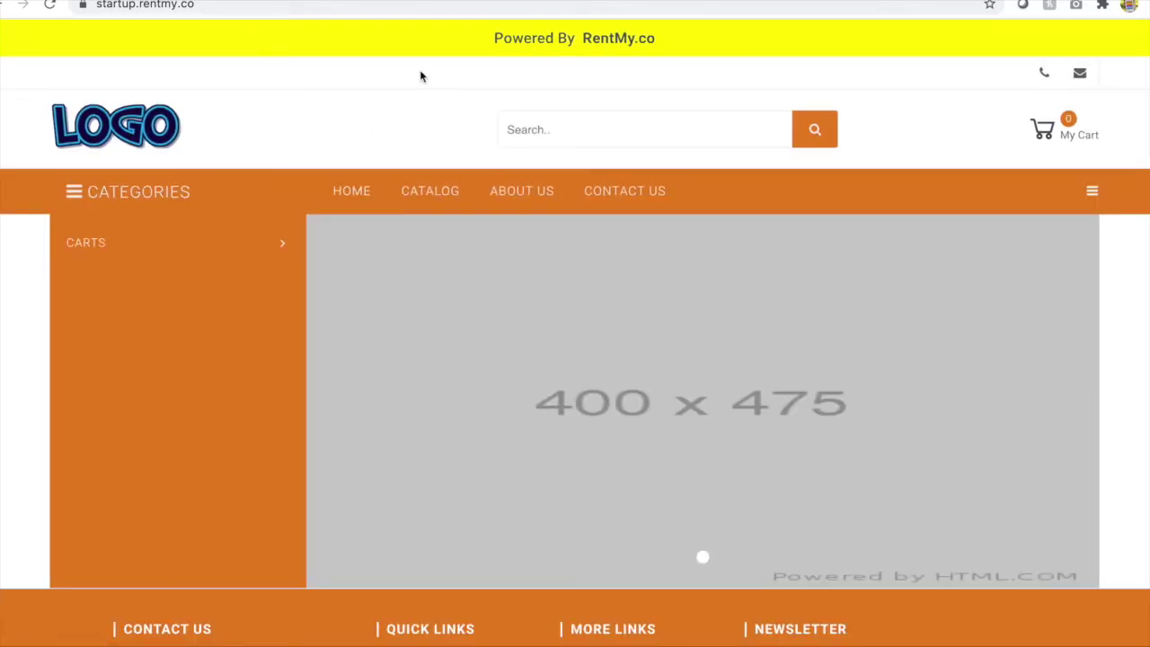
Apply the Softer Side layout to the store theme with the Banner and Grid sections enabled.
{"action": "key", "text": "ctrl+shift+Tab"}
{"action": "scroll", "coordinate": [377, 144], "scroll_direction": "up", "scroll_amount": 10}
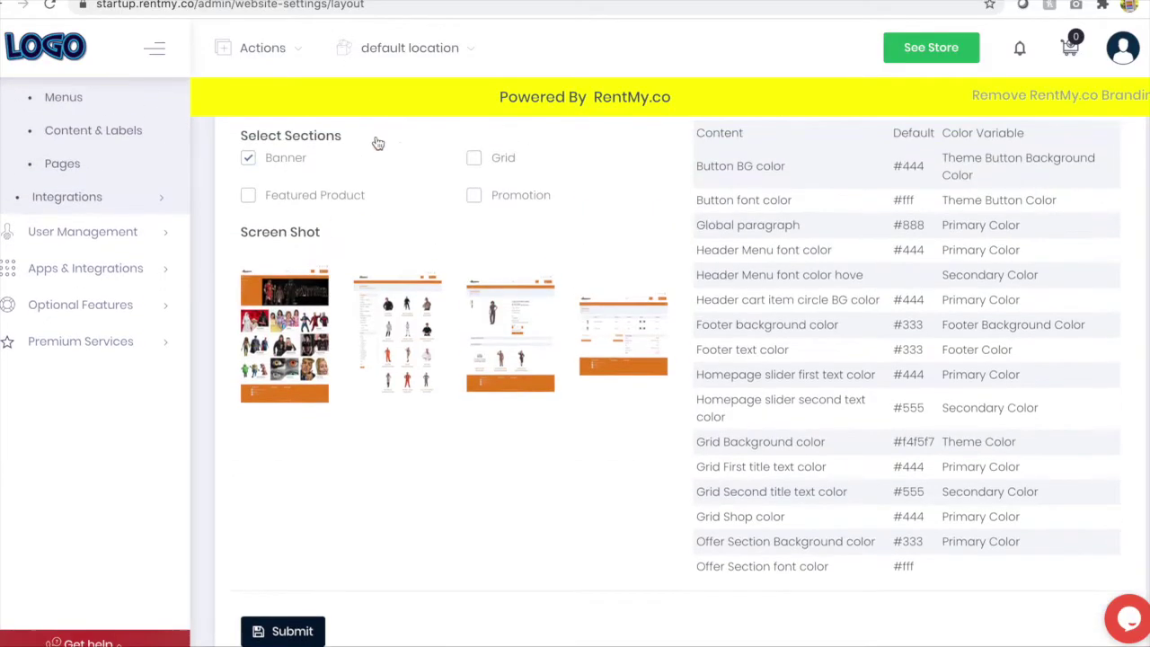
{"action": "left_click", "coordinate": [593, 362]}
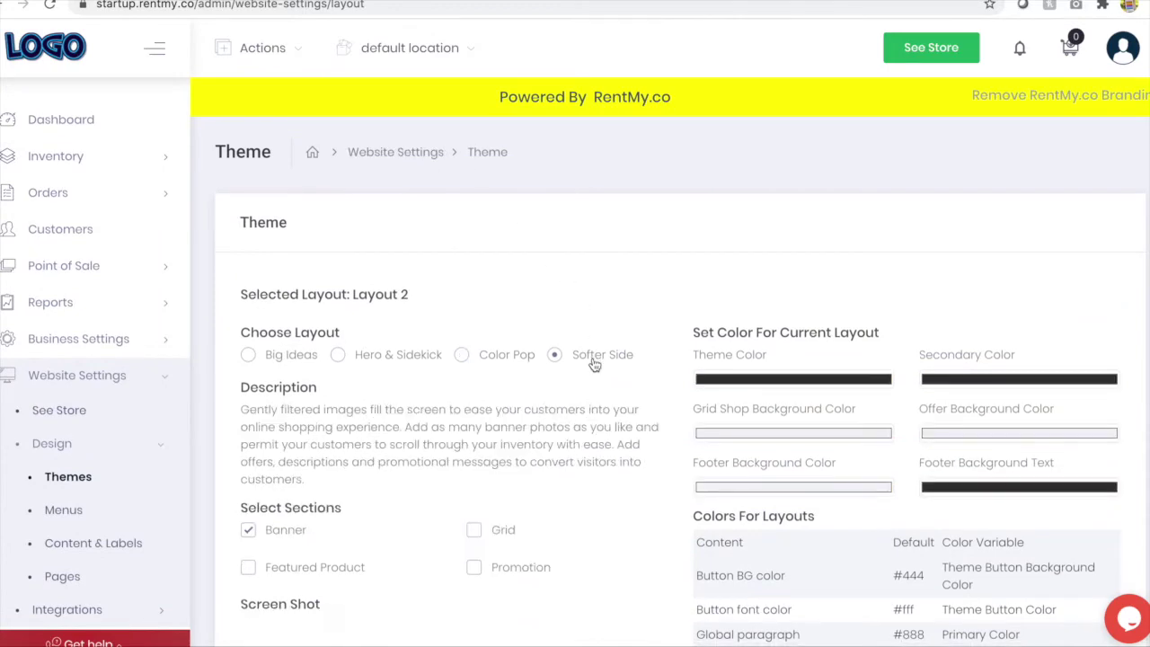
{"action": "scroll", "coordinate": [594, 364], "scroll_direction": "down", "scroll_amount": 1}
{"action": "scroll", "coordinate": [593, 364], "scroll_direction": "down", "scroll_amount": 3}
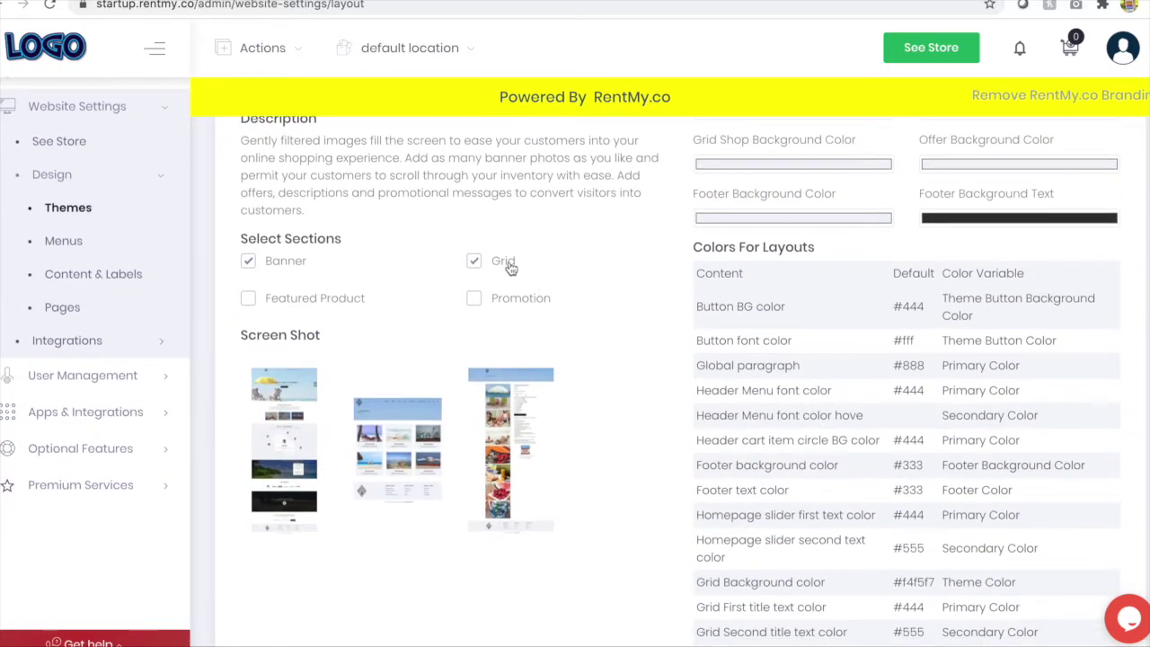
{"action": "scroll", "coordinate": [603, 385], "scroll_direction": "down", "scroll_amount": 5}
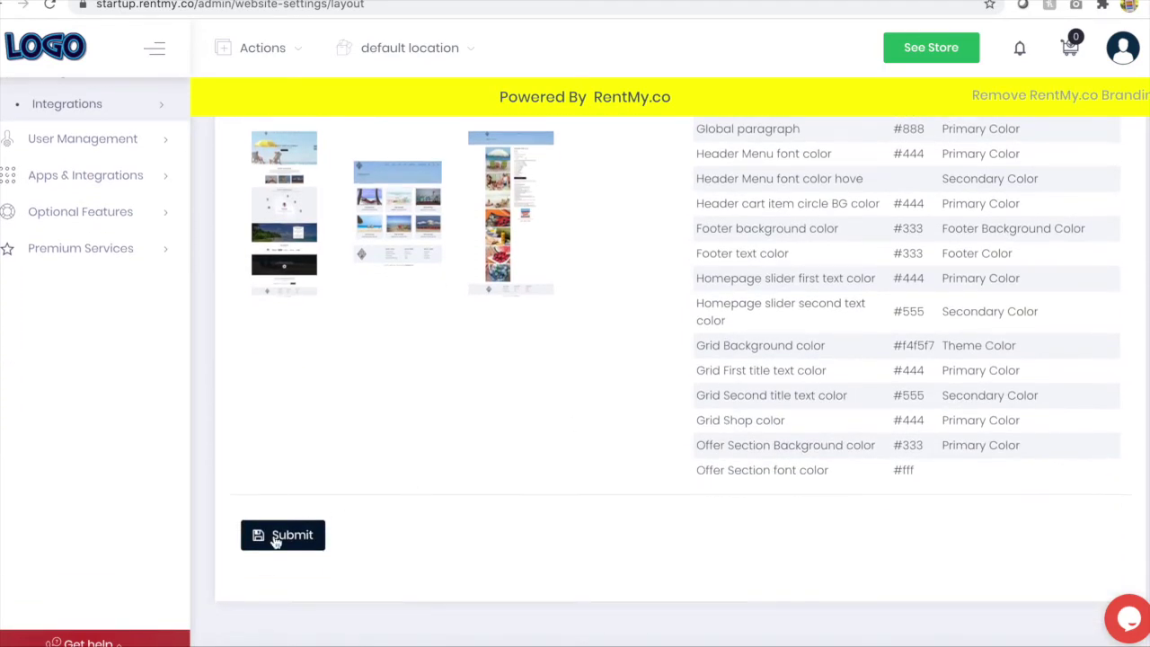
{"action": "left_click", "coordinate": [276, 539]}
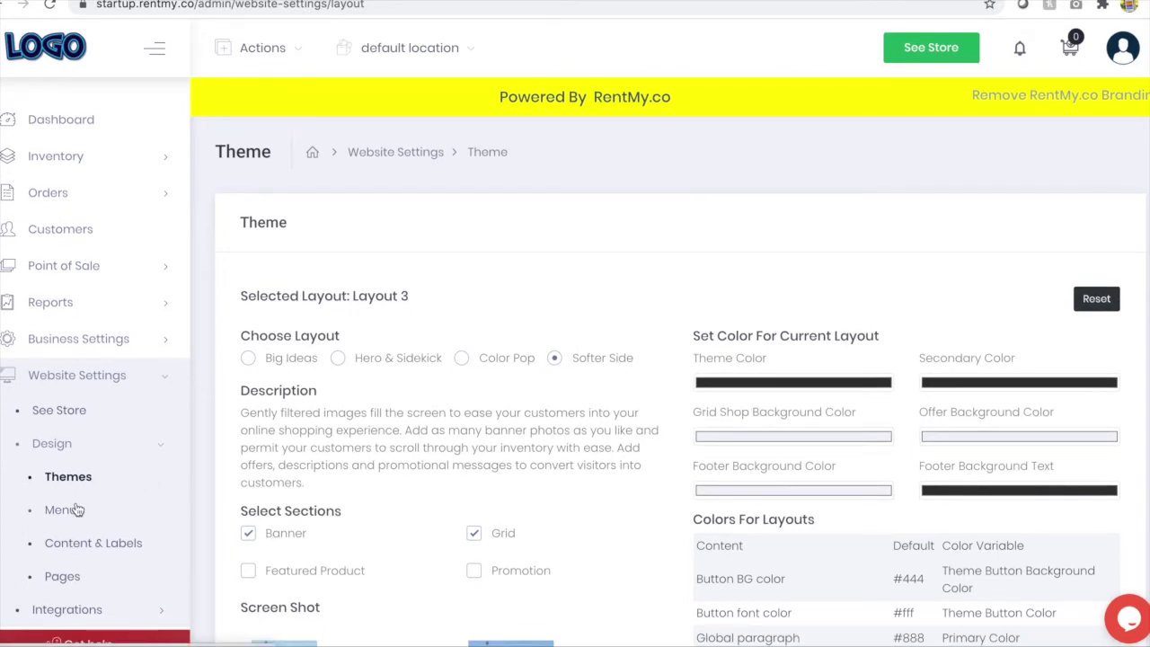
Upload Cart banner.jpg from the Desktop as a homepage banner image in Content & Labels.
{"action": "scroll", "coordinate": [78, 509], "scroll_direction": "down", "scroll_amount": 1}
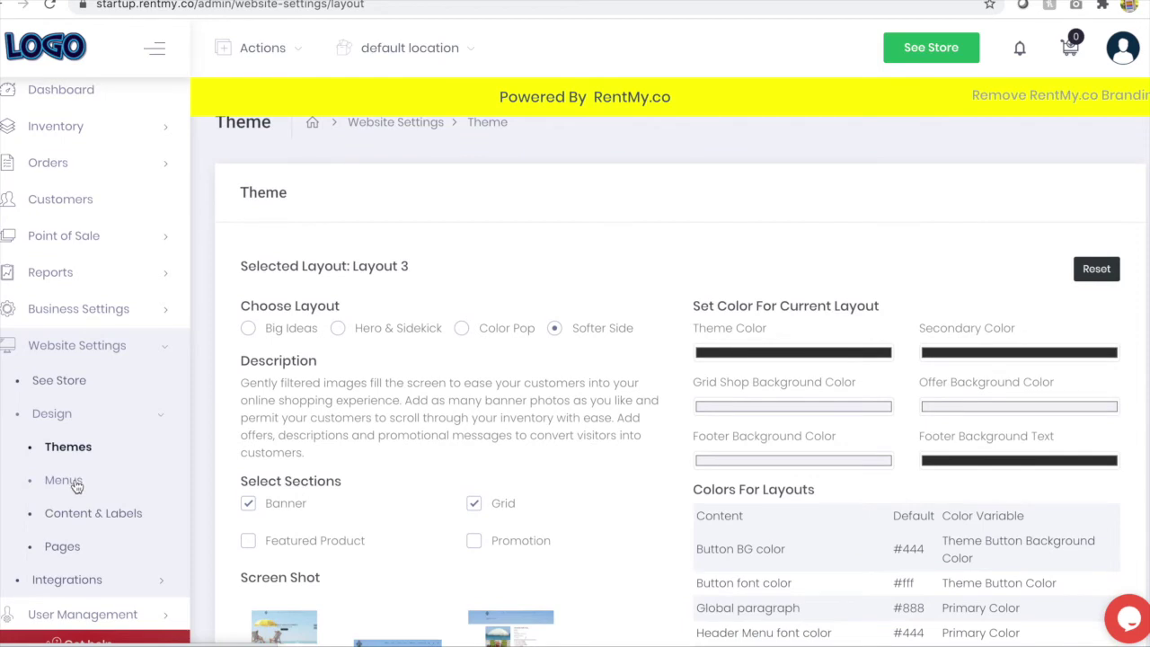
{"action": "scroll", "coordinate": [76, 521], "scroll_direction": "up", "scroll_amount": 1}
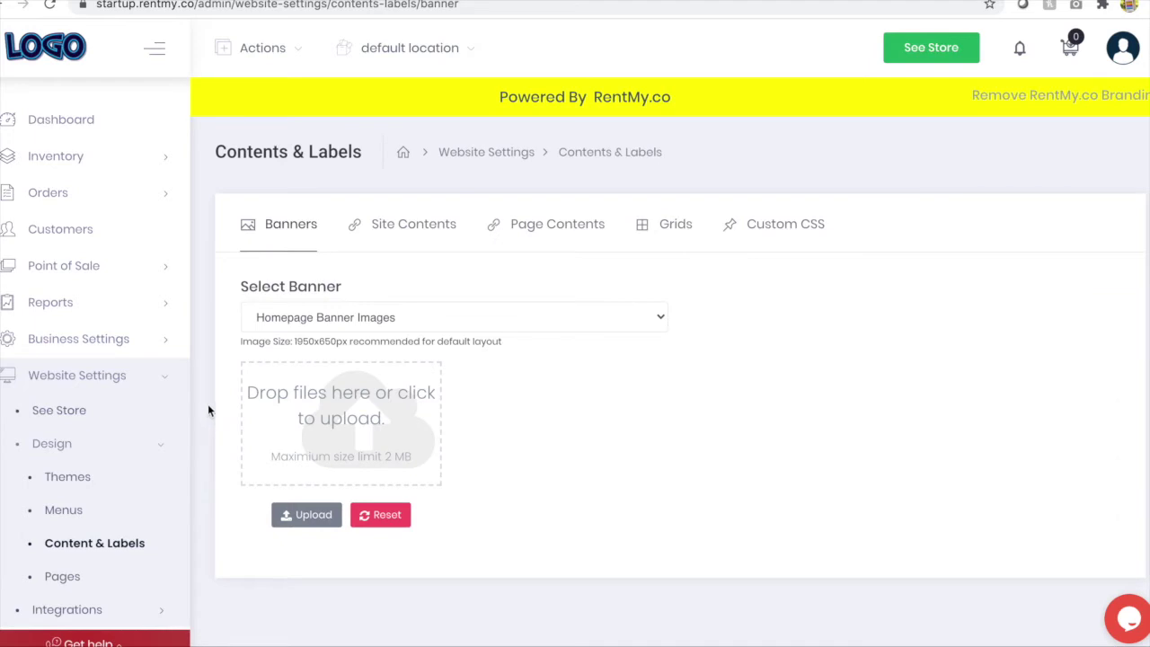
{"action": "left_click", "coordinate": [324, 415]}
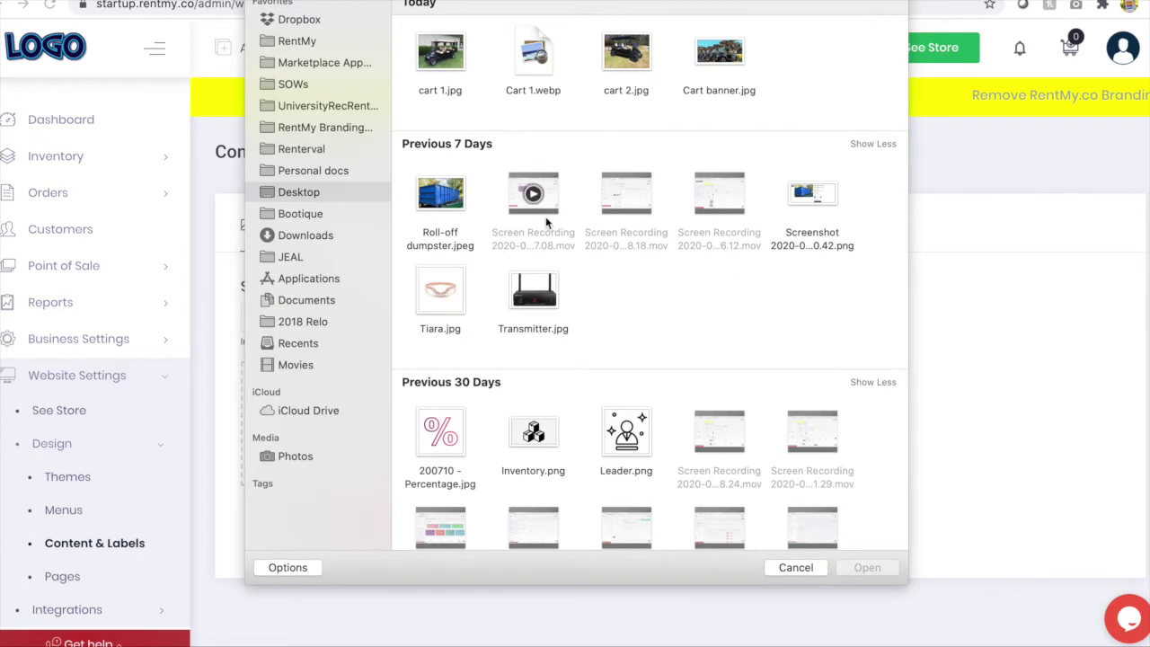
{"action": "left_click", "coordinate": [724, 52]}
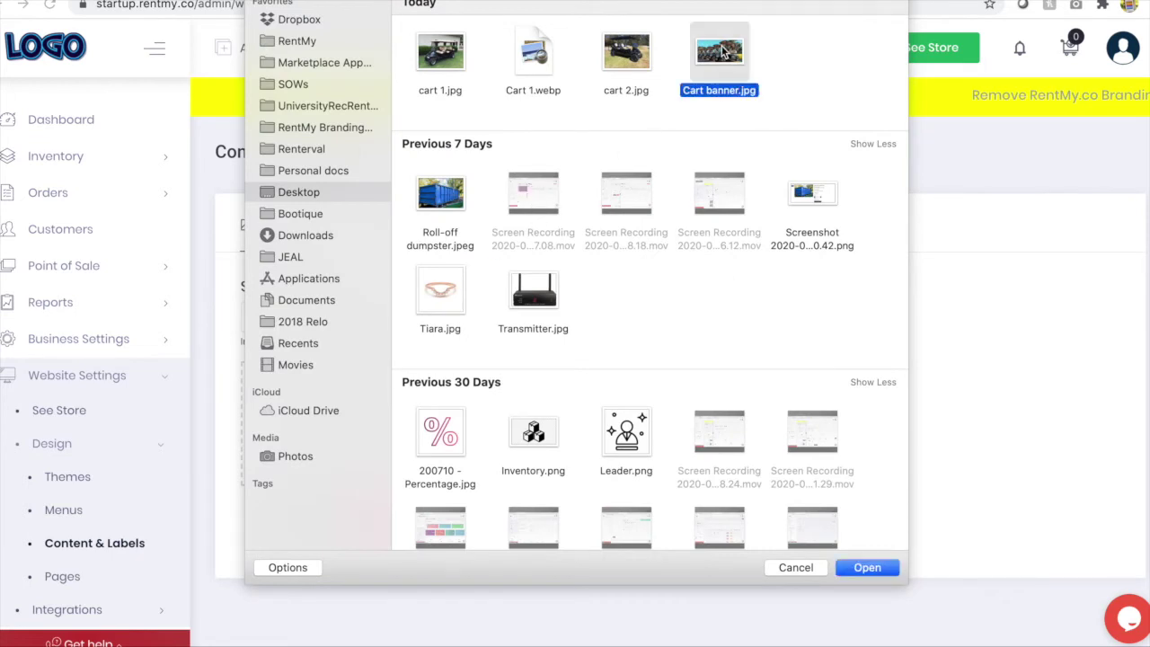
{"action": "left_click", "coordinate": [865, 568]}
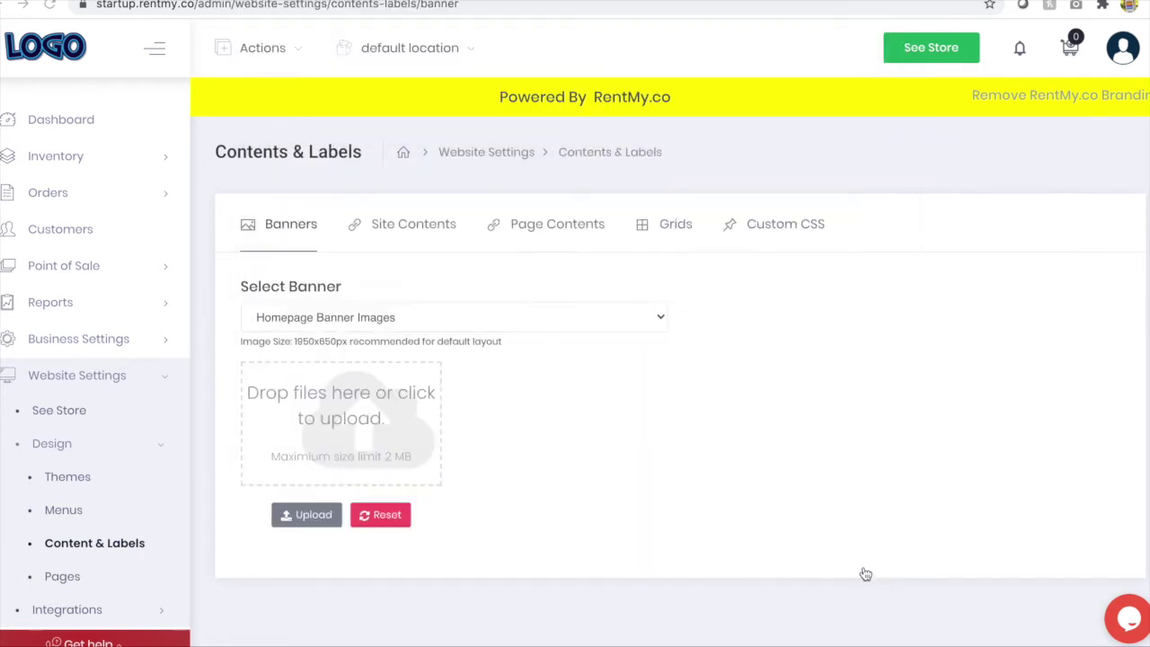
{"action": "left_click", "coordinate": [310, 514]}
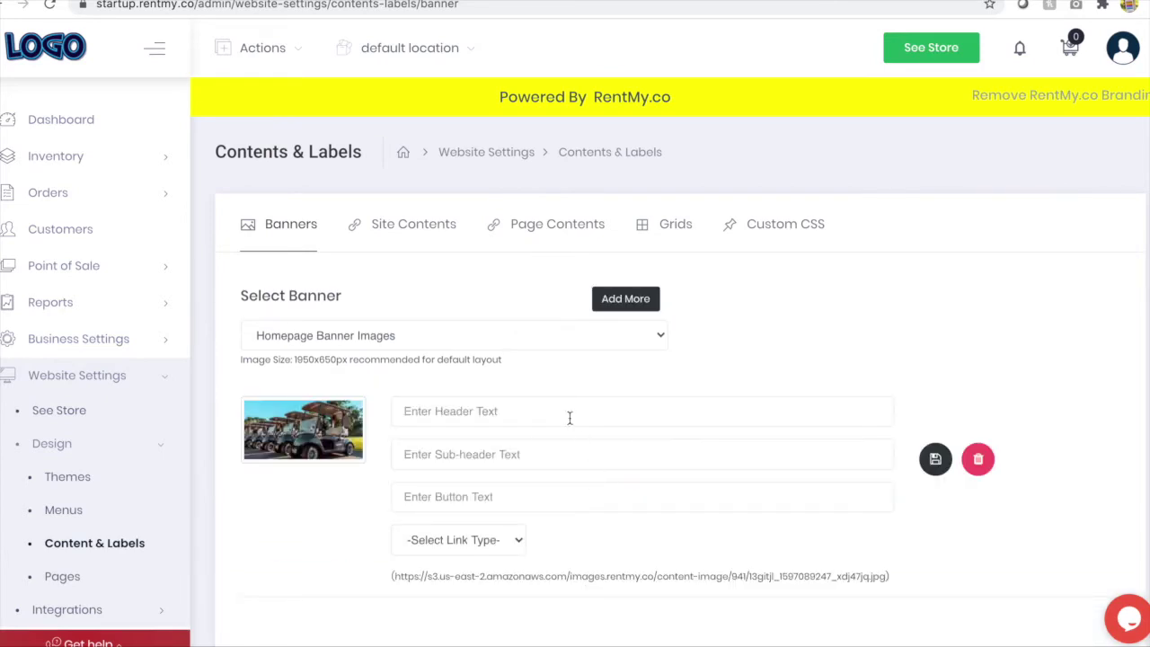
Set the banner's header to "Rent From Us Today And Save!", sub-header to "The most fun on the course" and button text to "View Our Rentals".
{"action": "left_click", "coordinate": [465, 411]}
{"action": "type", "text": "Rent From Us"}
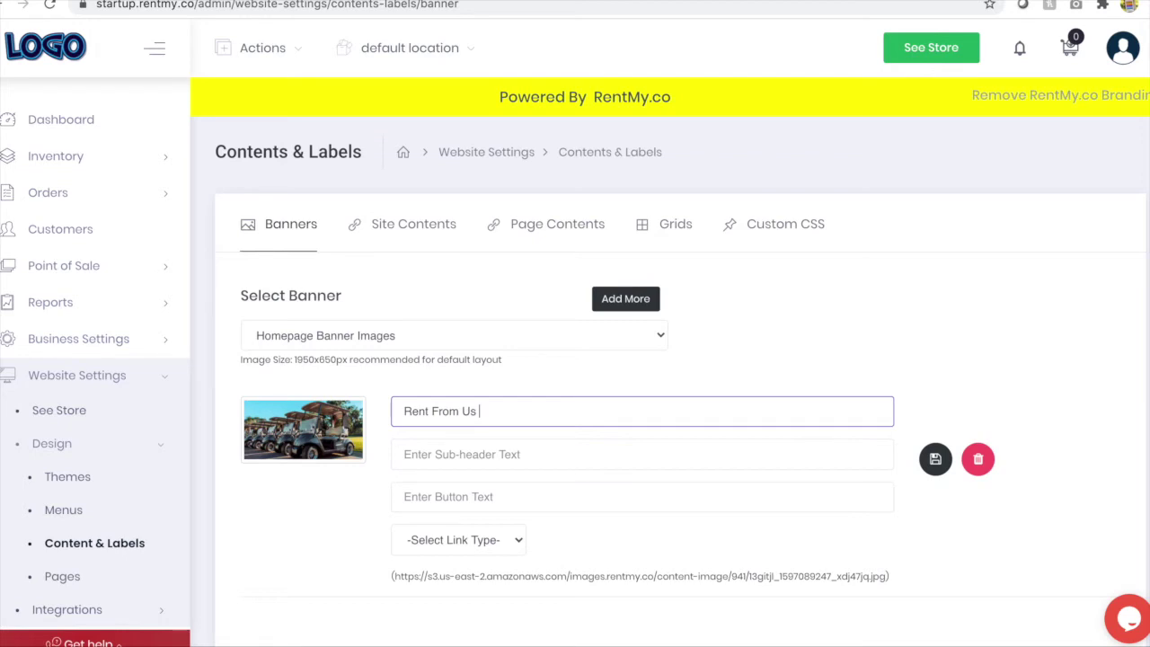
{"action": "type", "text": " Today And Save!"}
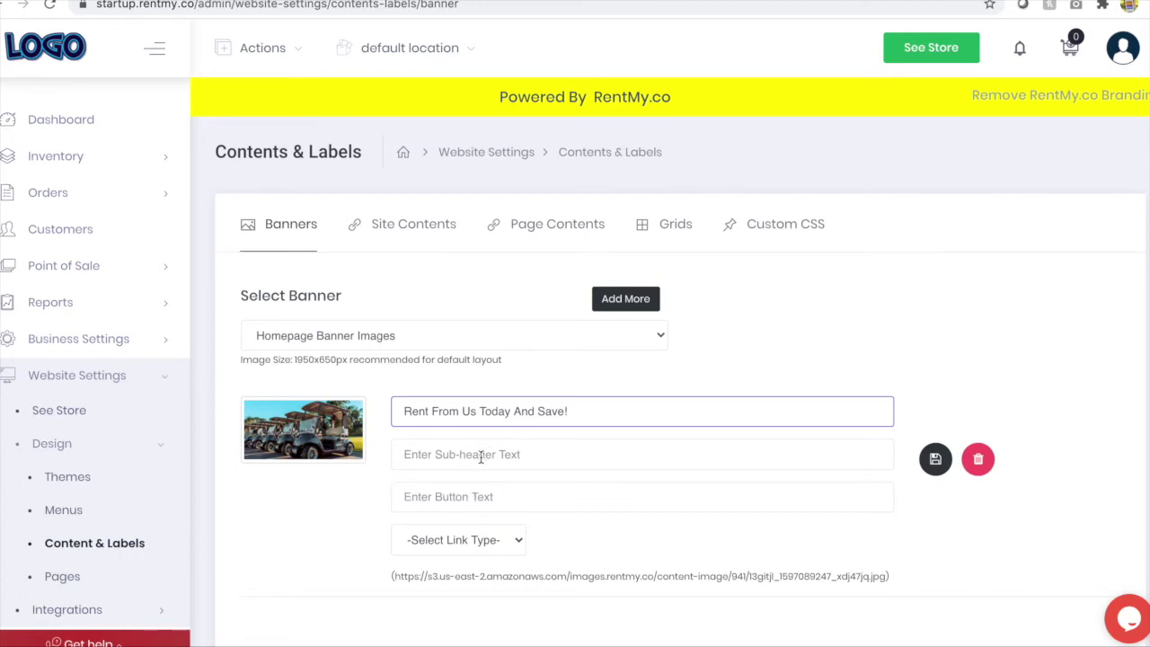
{"action": "left_click", "coordinate": [481, 456]}
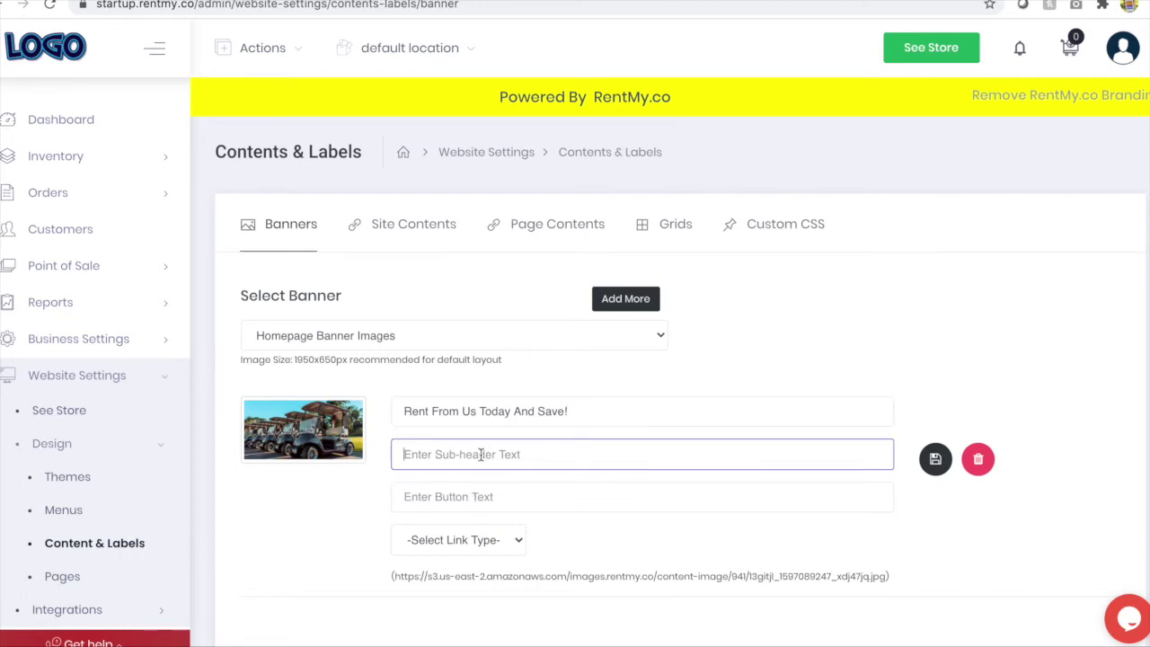
{"action": "type", "text": "The most"}
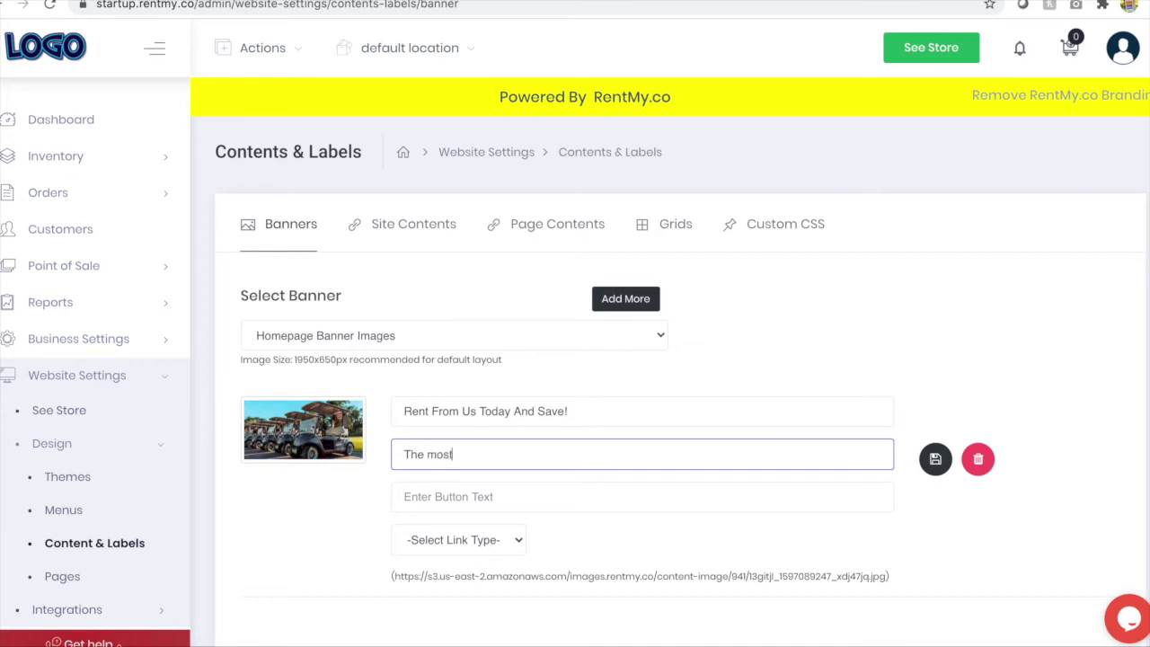
{"action": "type", "text": " fun on the course"}
{"action": "left_click", "coordinate": [464, 506]}
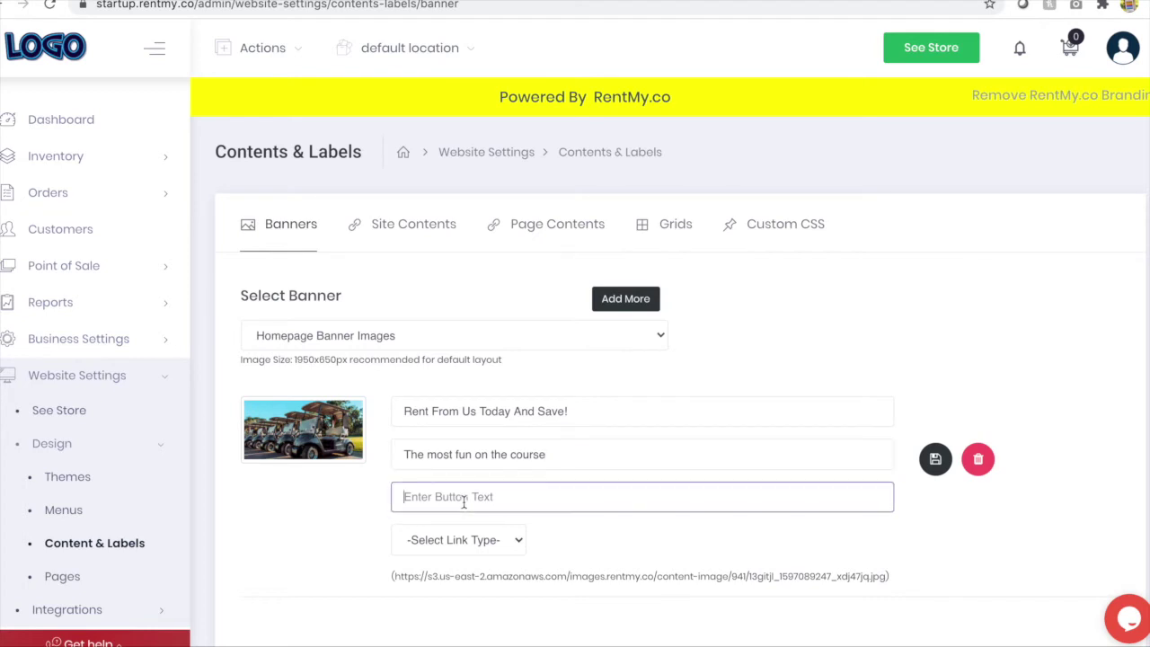
{"action": "type", "text": "View Our Rentals"}
Link the banner button to the Catalog page and save the banner content.
{"action": "left_click", "coordinate": [464, 542]}
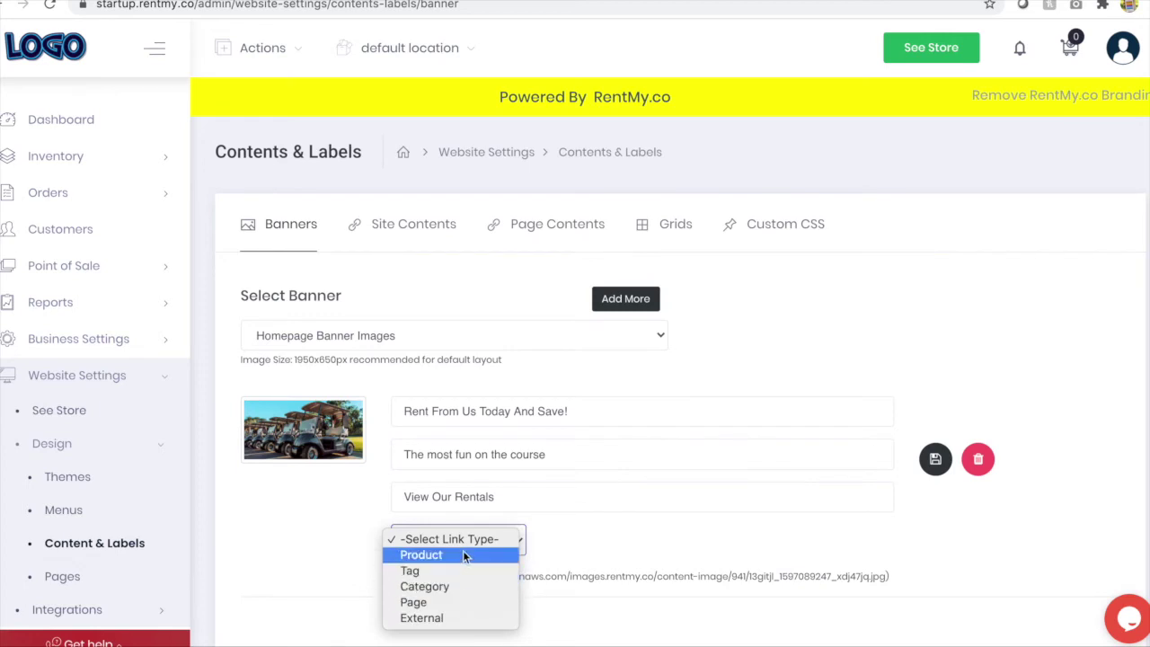
{"action": "left_click", "coordinate": [444, 604]}
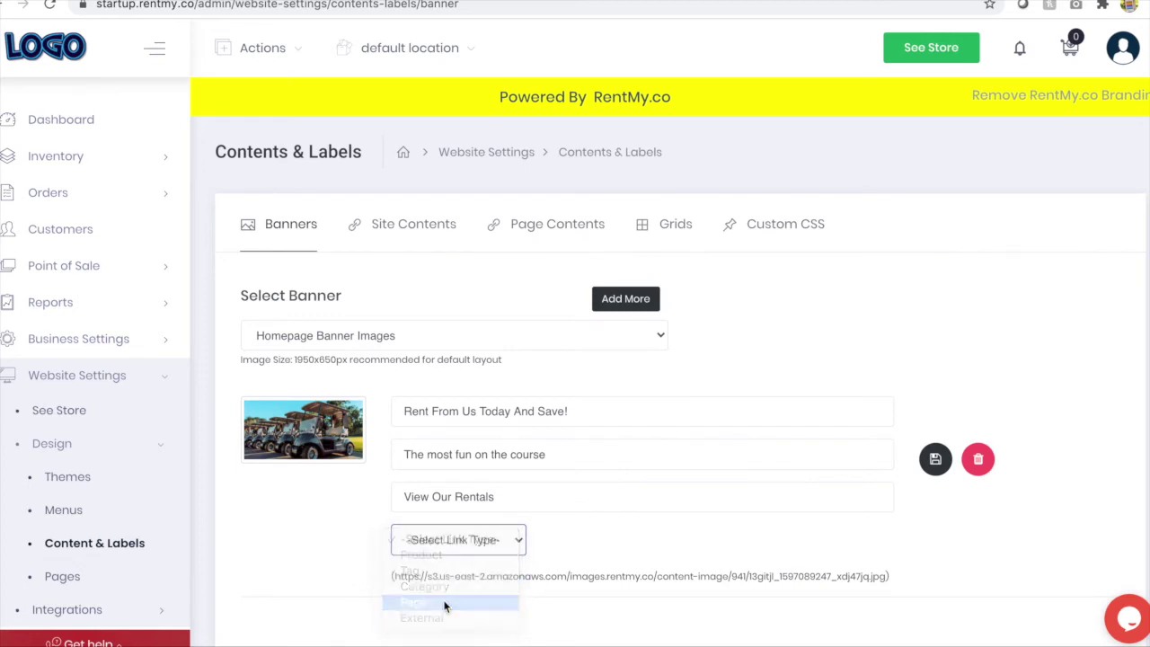
{"action": "left_click", "coordinate": [611, 542]}
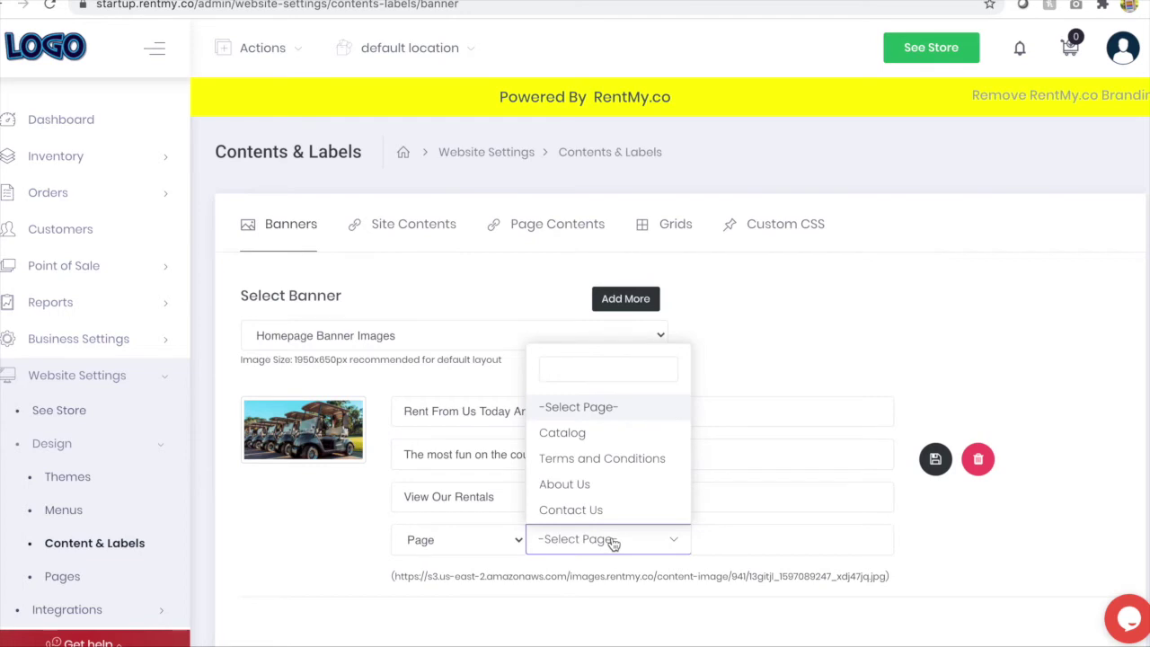
{"action": "left_click", "coordinate": [589, 438]}
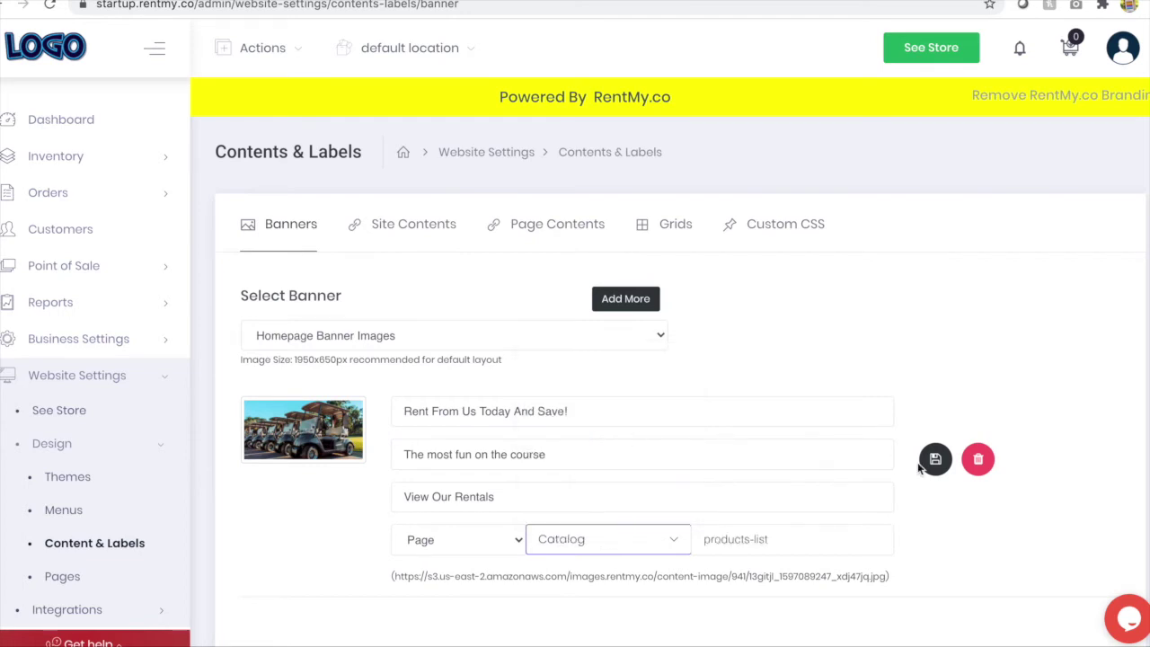
{"action": "left_click", "coordinate": [936, 461]}
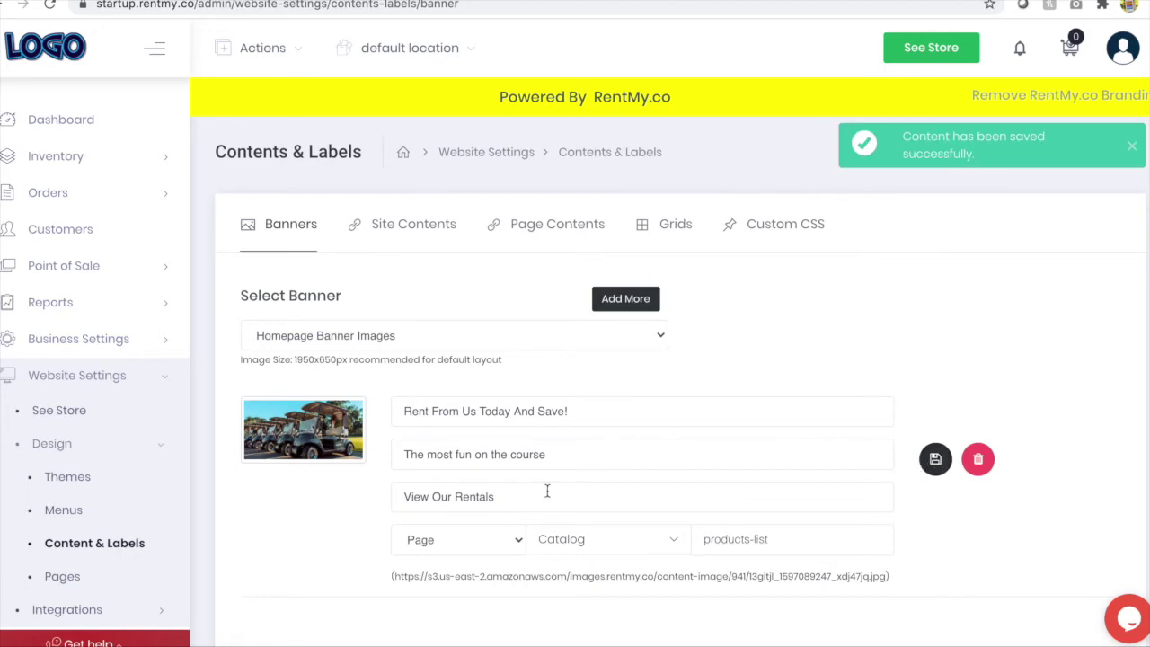
{"action": "scroll", "coordinate": [539, 485], "scroll_direction": "down", "scroll_amount": 2}
{"action": "scroll", "coordinate": [531, 486], "scroll_direction": "up", "scroll_amount": 2}
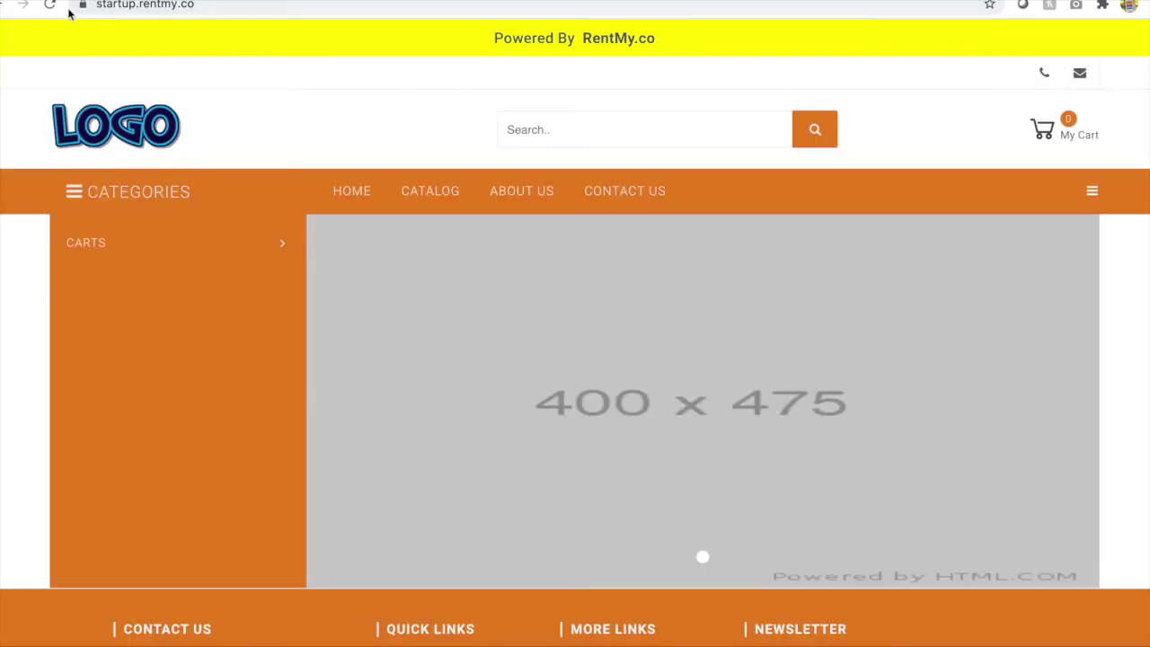
Reload the live store's home page and look over the golf cart banner and its text.
{"action": "left_click", "coordinate": [51, 5]}
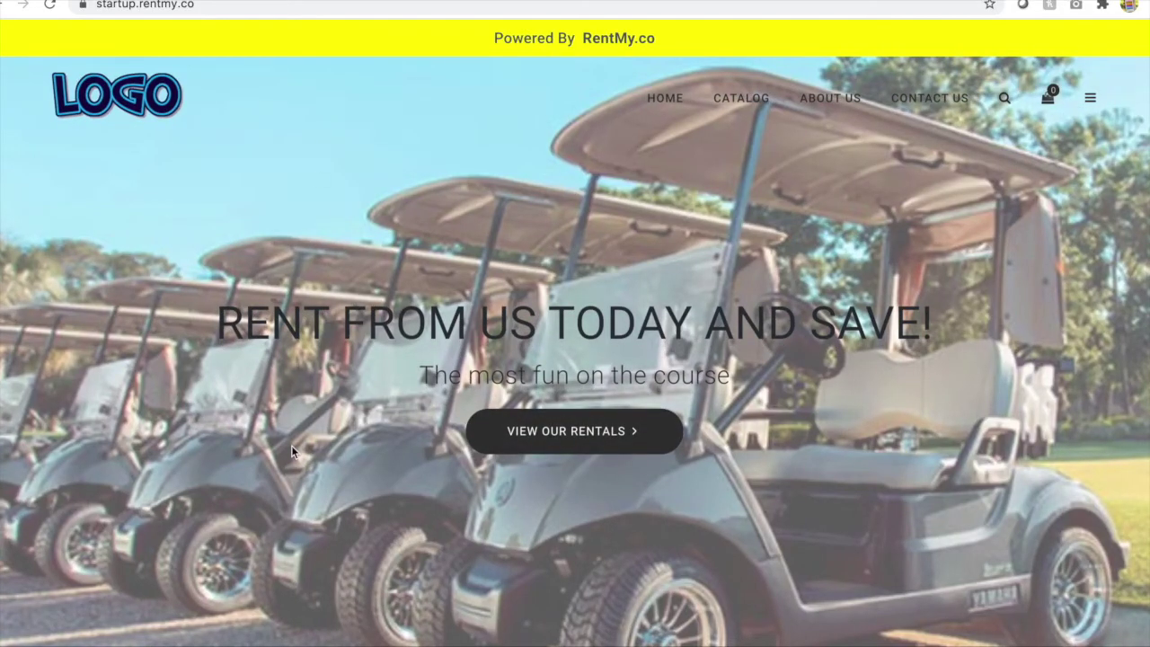
{"action": "scroll", "coordinate": [291, 445], "scroll_direction": "down", "scroll_amount": 3}
{"action": "scroll", "coordinate": [291, 445], "scroll_direction": "up", "scroll_amount": 3}
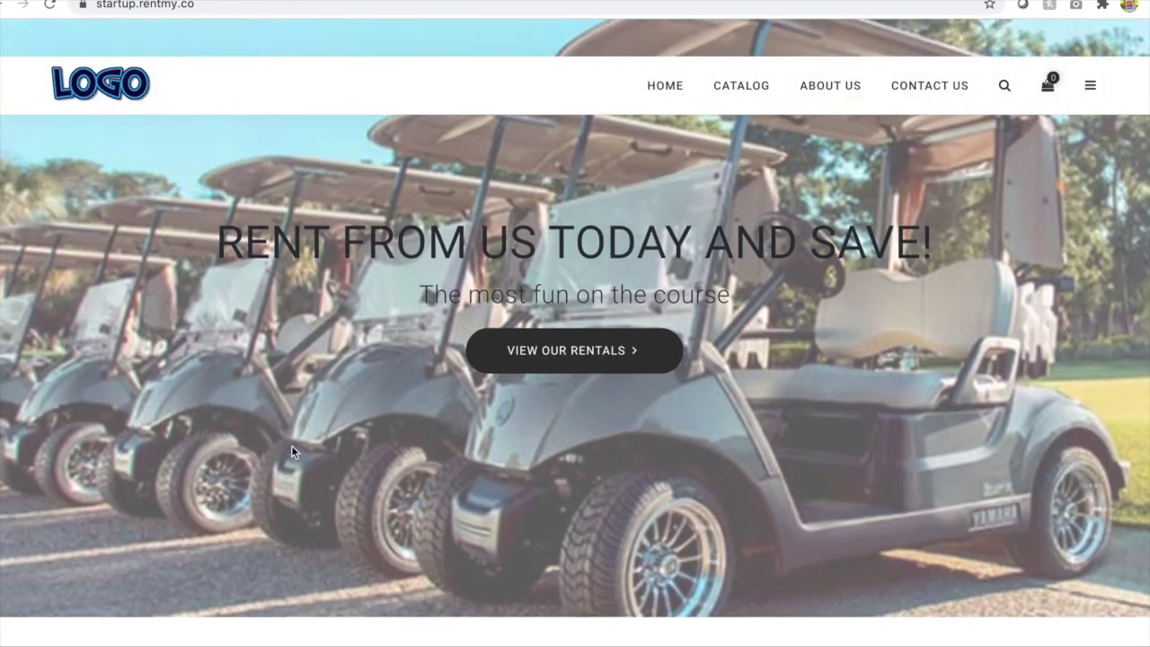
Follow the banner's View Our Rentals link to the catalog and filter the products by the Outdoor Fun tag.
{"action": "left_click", "coordinate": [559, 409]}
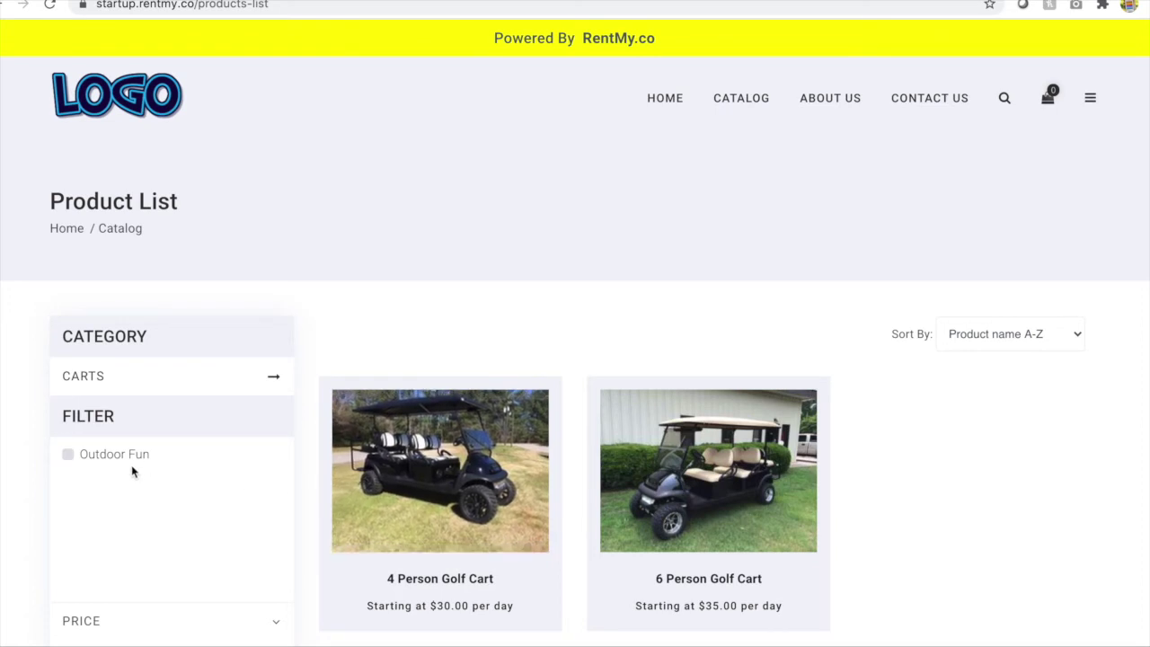
{"action": "left_click", "coordinate": [68, 455]}
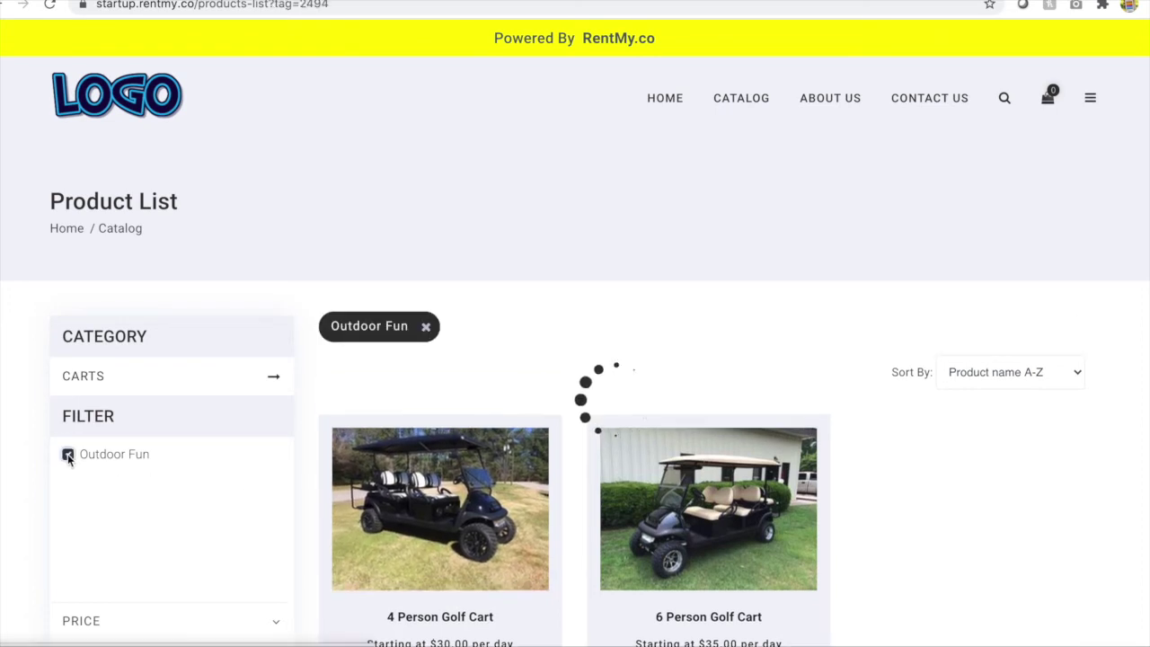
Look over the catalog products tagged Outdoor Fun and clear the tag filter.
{"action": "scroll", "coordinate": [374, 459], "scroll_direction": "down", "scroll_amount": 1}
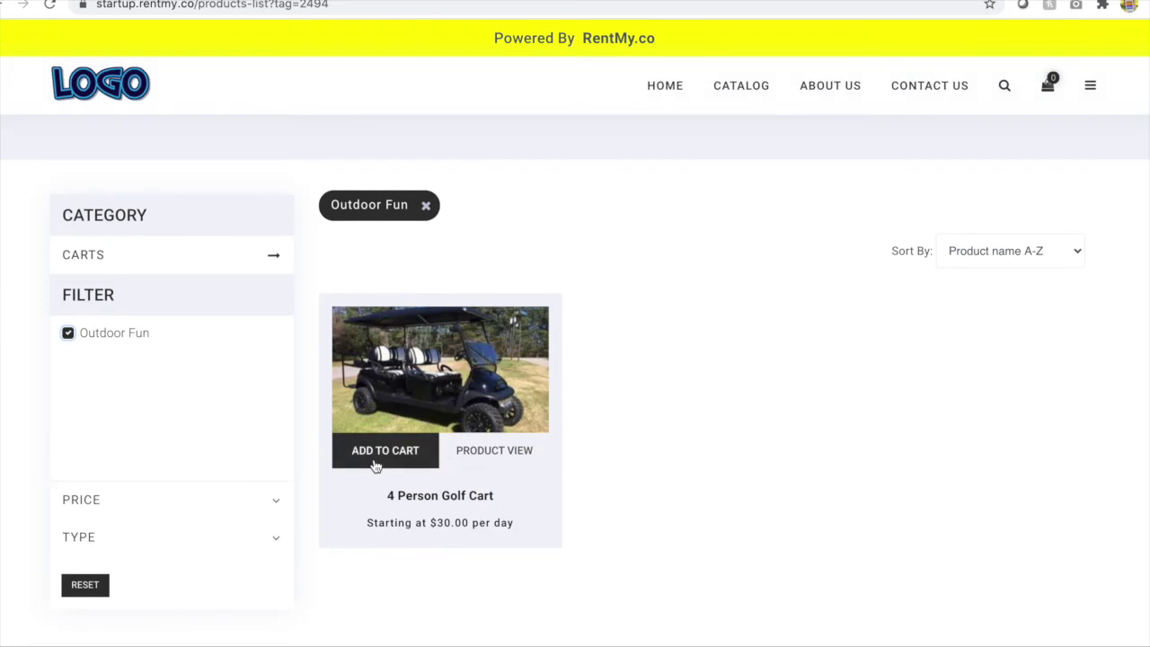
{"action": "scroll", "coordinate": [375, 465], "scroll_direction": "up", "scroll_amount": 1}
{"action": "left_click", "coordinate": [68, 410]}
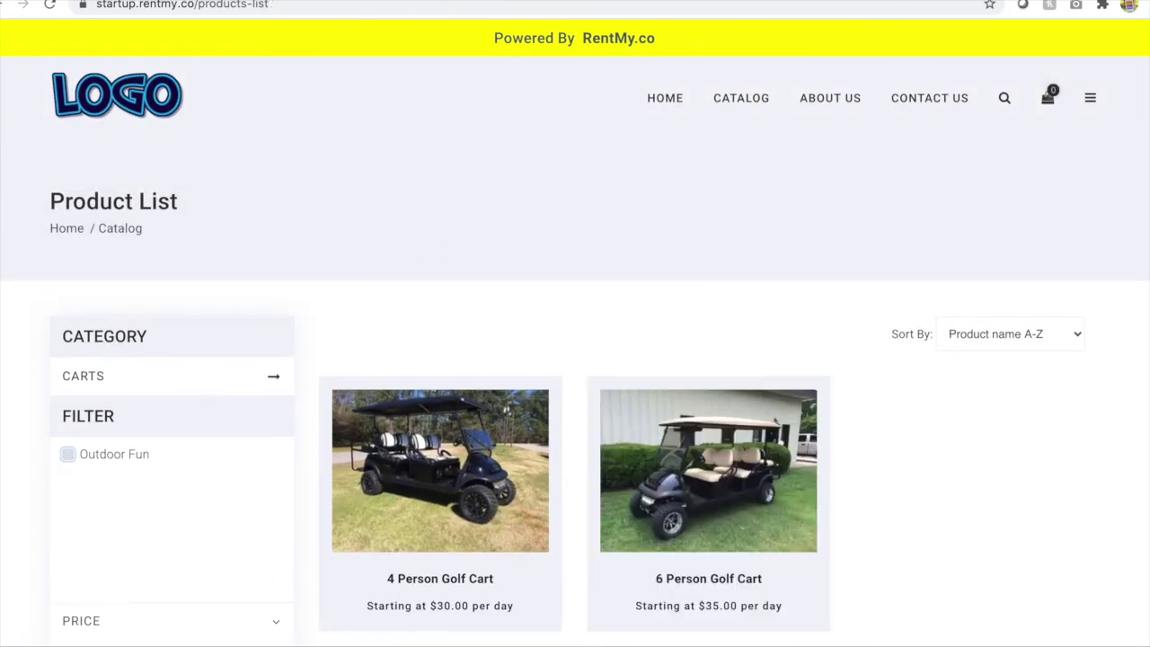
Return to the store admin and review the Site Contents labels from General through Social, plus the Page Contents list.
{"action": "key", "text": "ctrl+Tab"}
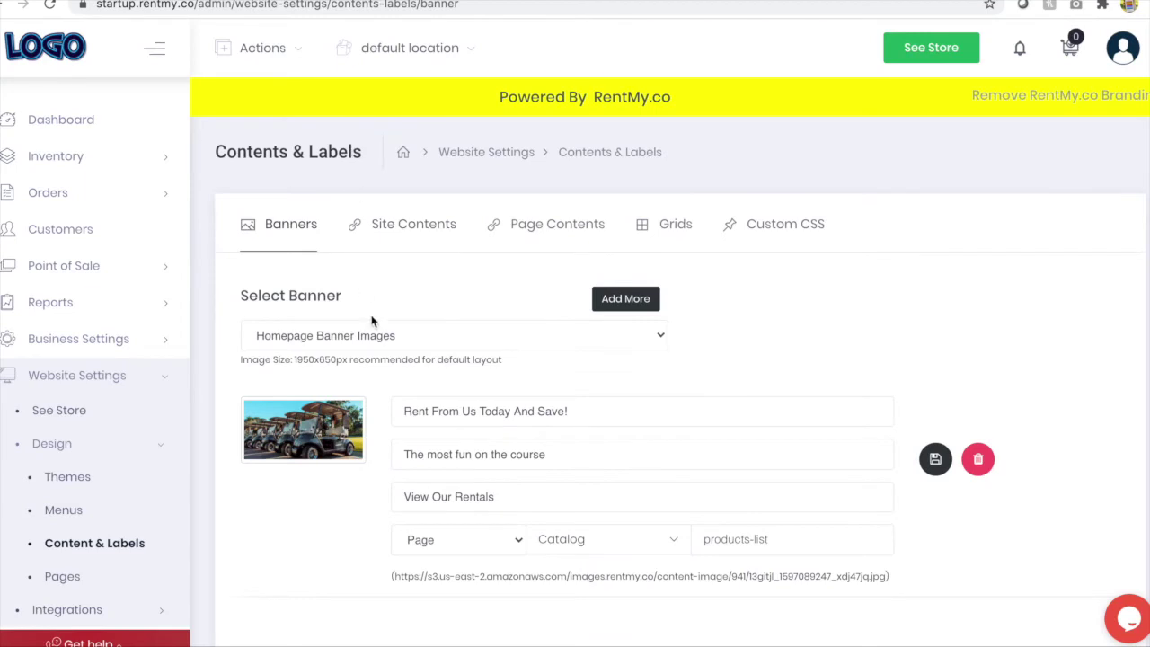
{"action": "scroll", "coordinate": [372, 320], "scroll_direction": "down", "scroll_amount": 1}
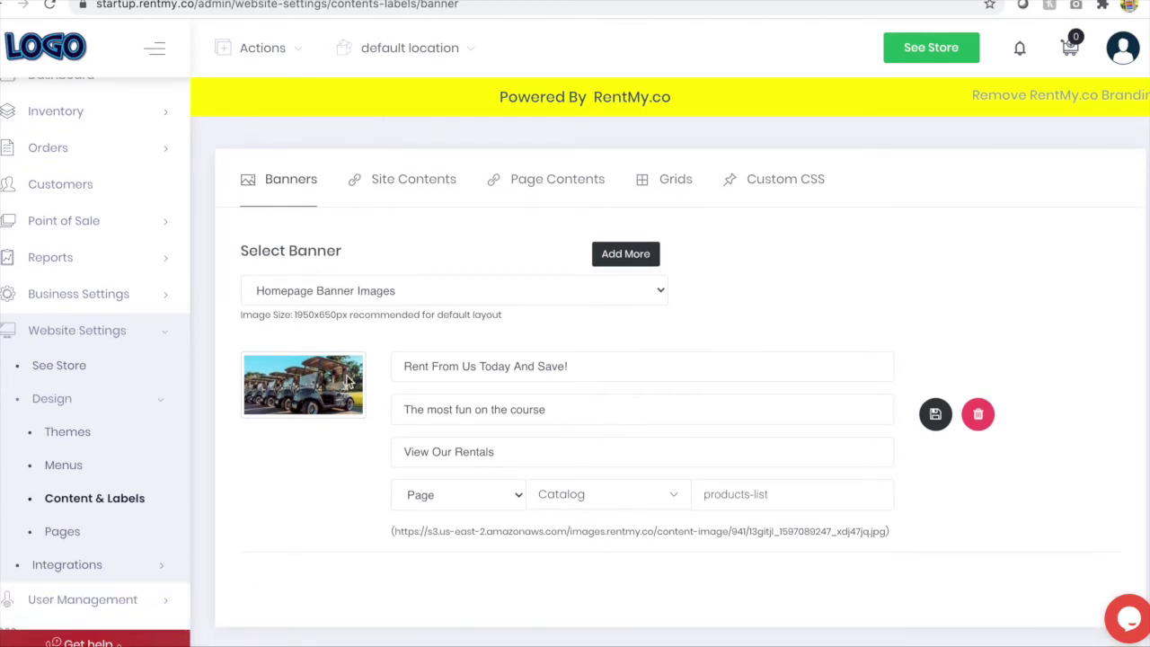
{"action": "left_click", "coordinate": [400, 185]}
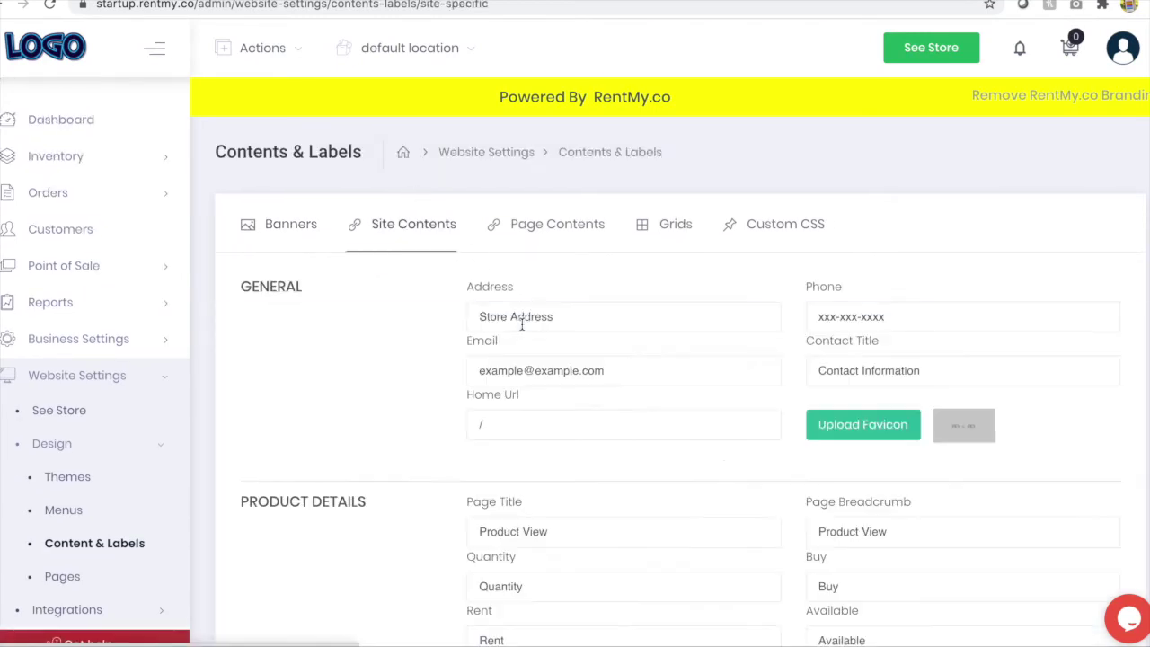
{"action": "scroll", "coordinate": [626, 410], "scroll_direction": "down", "scroll_amount": 3}
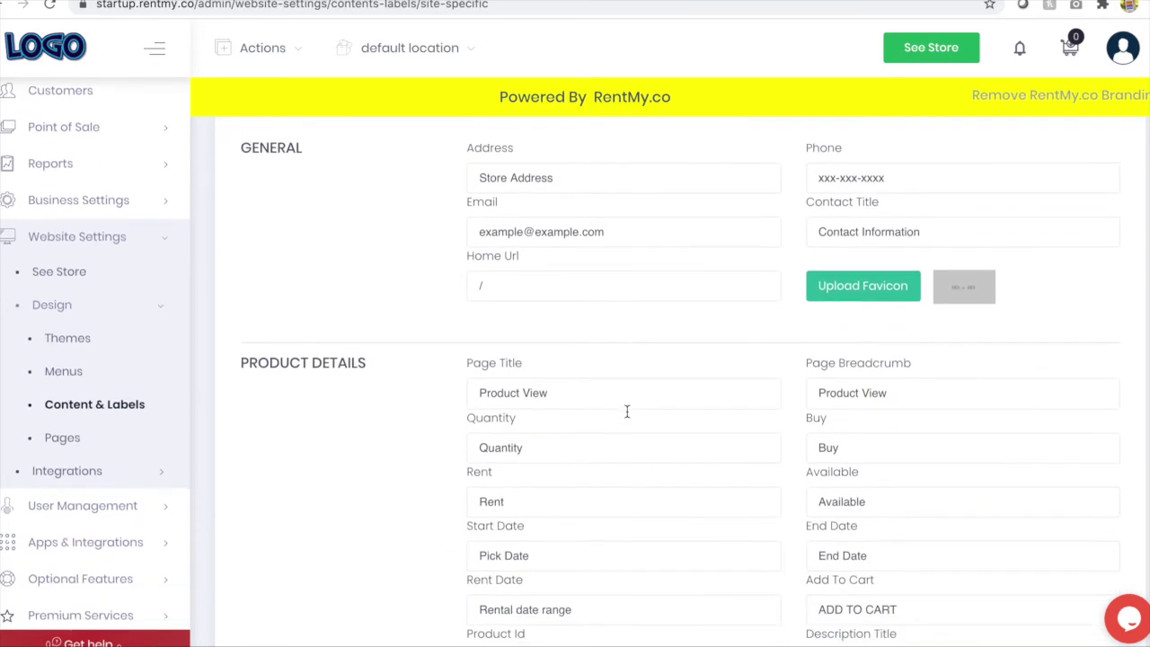
{"action": "scroll", "coordinate": [627, 410], "scroll_direction": "down", "scroll_amount": 5}
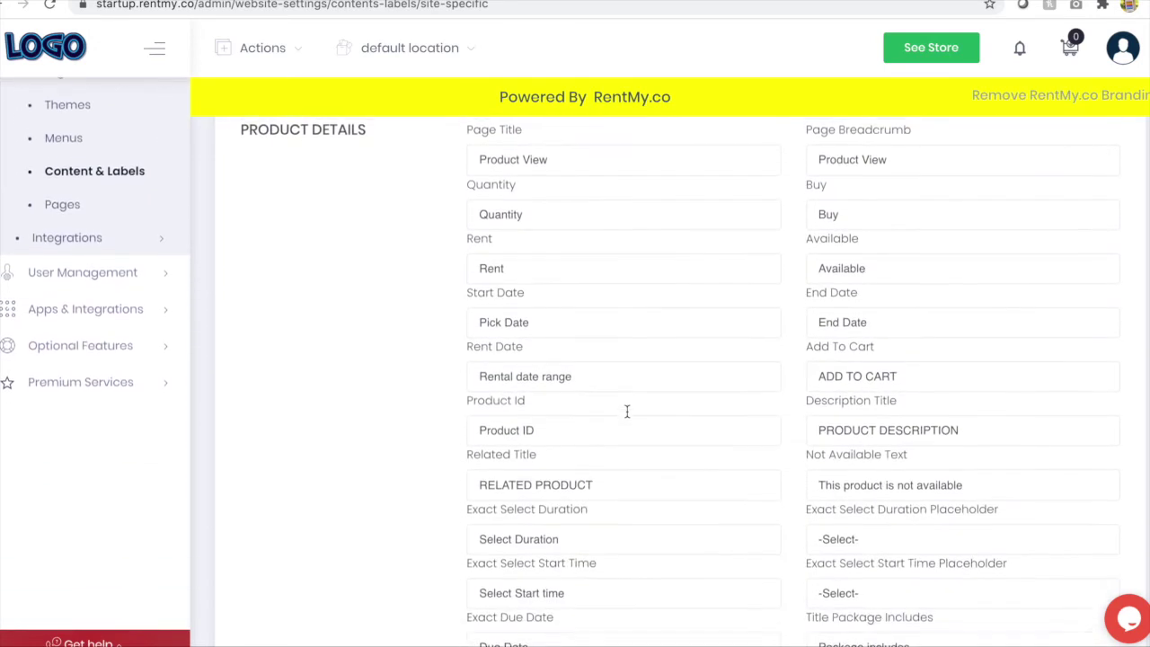
{"action": "scroll", "coordinate": [628, 411], "scroll_direction": "down", "scroll_amount": 5}
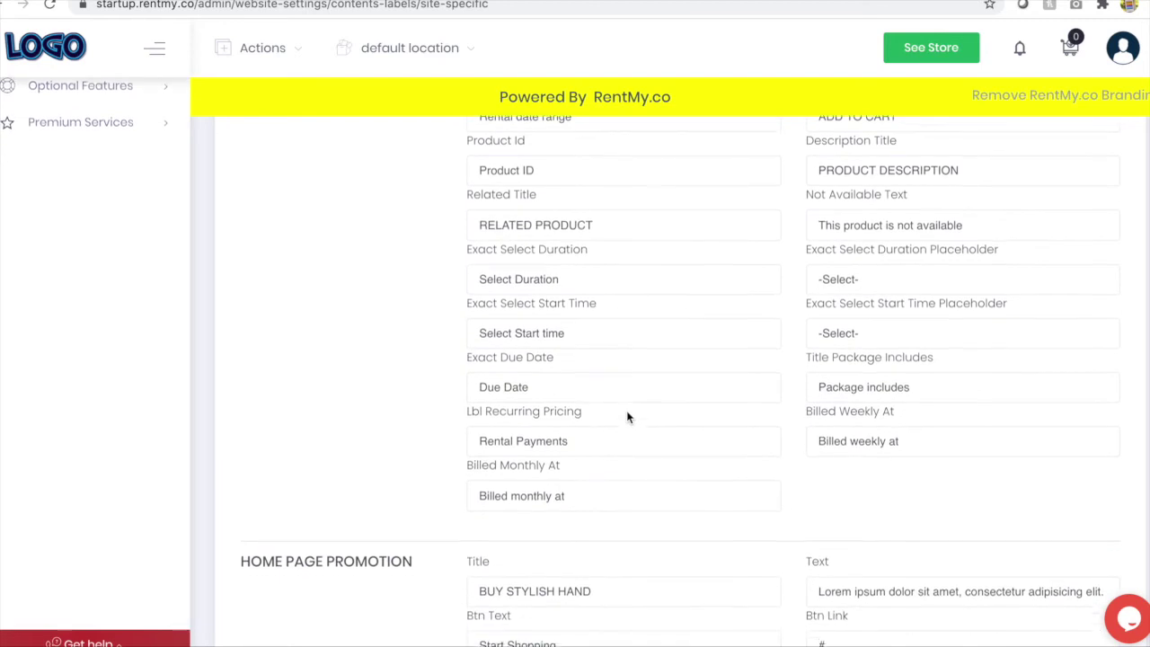
{"action": "scroll", "coordinate": [627, 417], "scroll_direction": "down", "scroll_amount": 5}
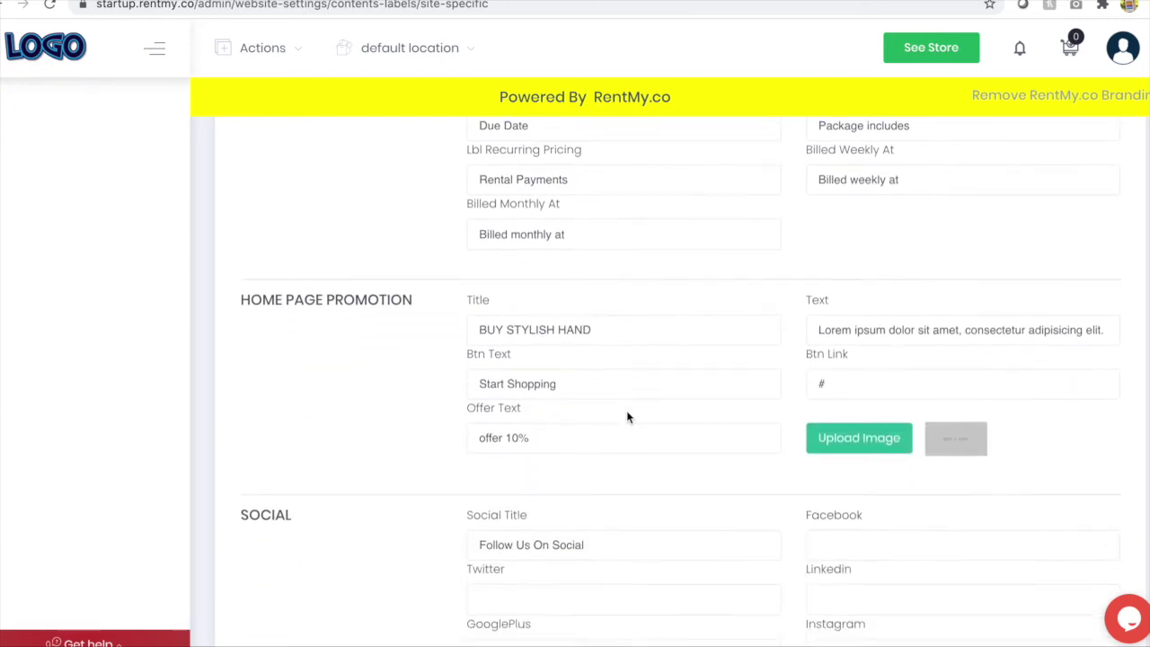
{"action": "scroll", "coordinate": [628, 417], "scroll_direction": "up", "scroll_amount": 10}
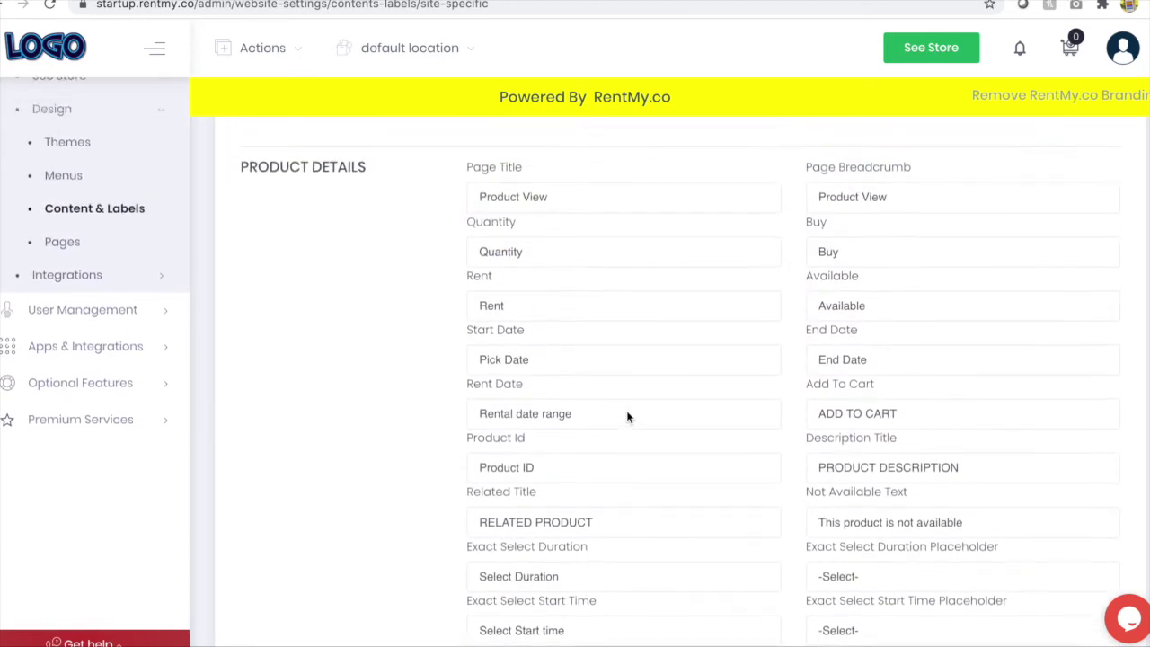
{"action": "scroll", "coordinate": [627, 416], "scroll_direction": "up", "scroll_amount": 6}
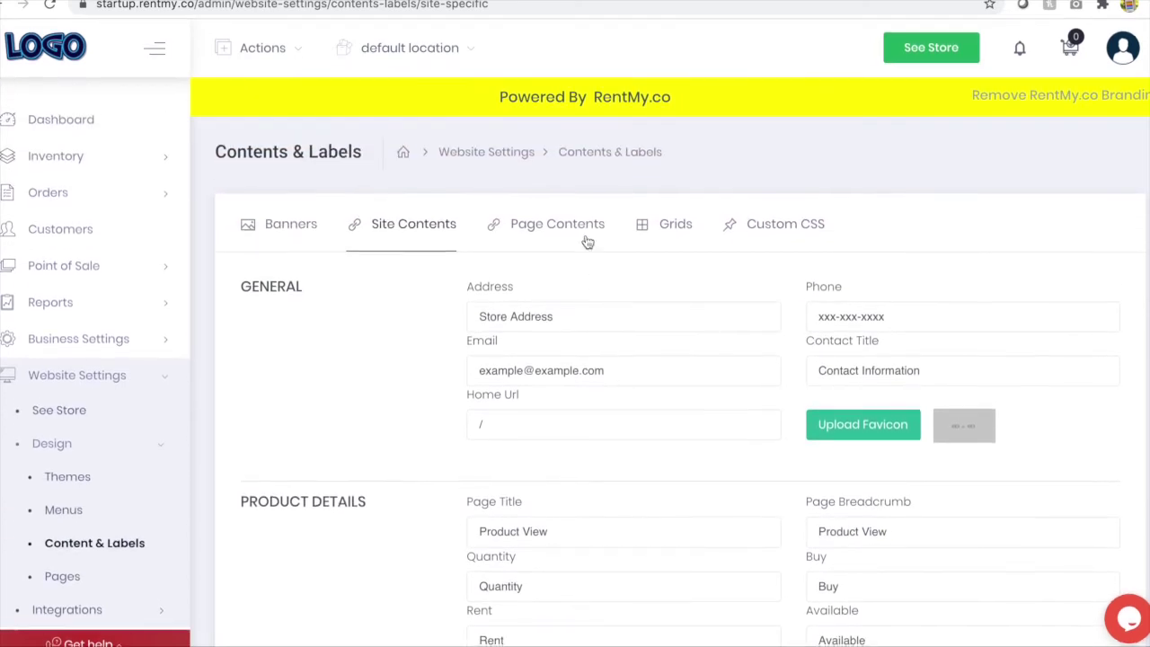
{"action": "left_click", "coordinate": [583, 225]}
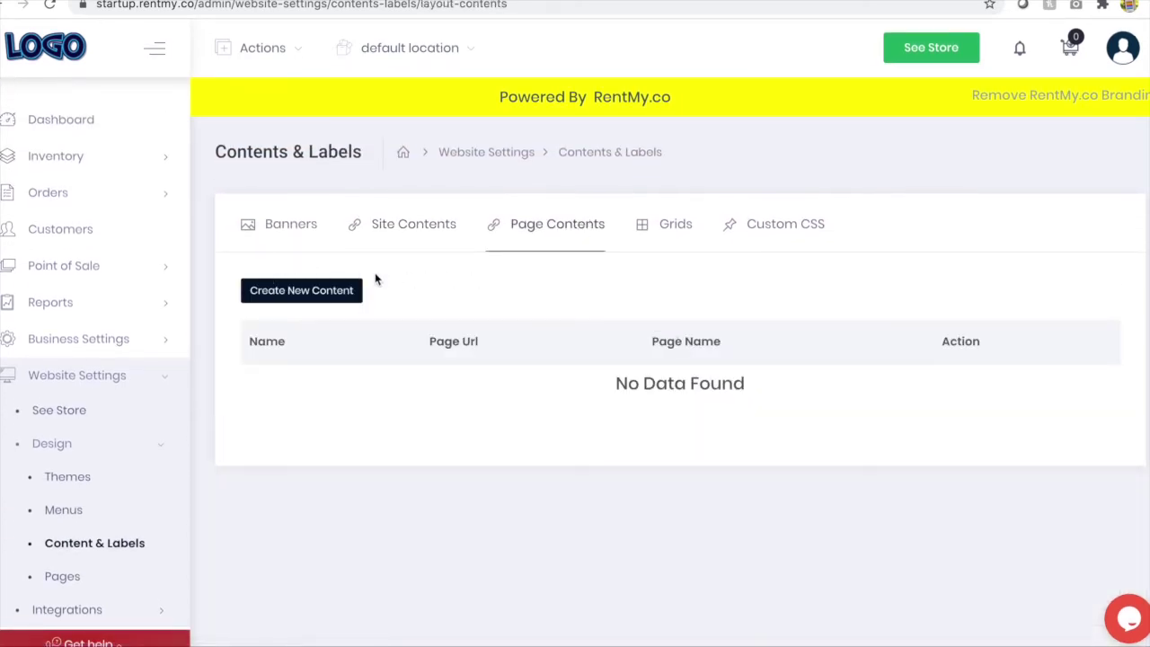
Upload the image cart 1.jpg from the Desktop to the website's Grids content.
{"action": "left_click", "coordinate": [670, 226]}
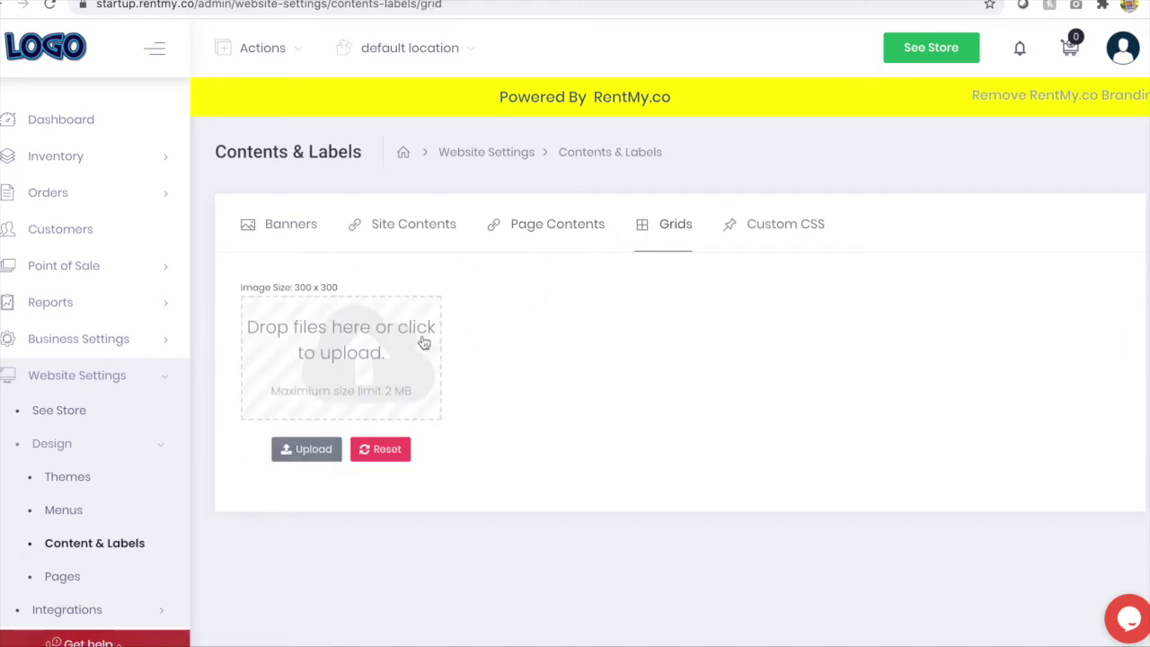
{"action": "left_click", "coordinate": [333, 335]}
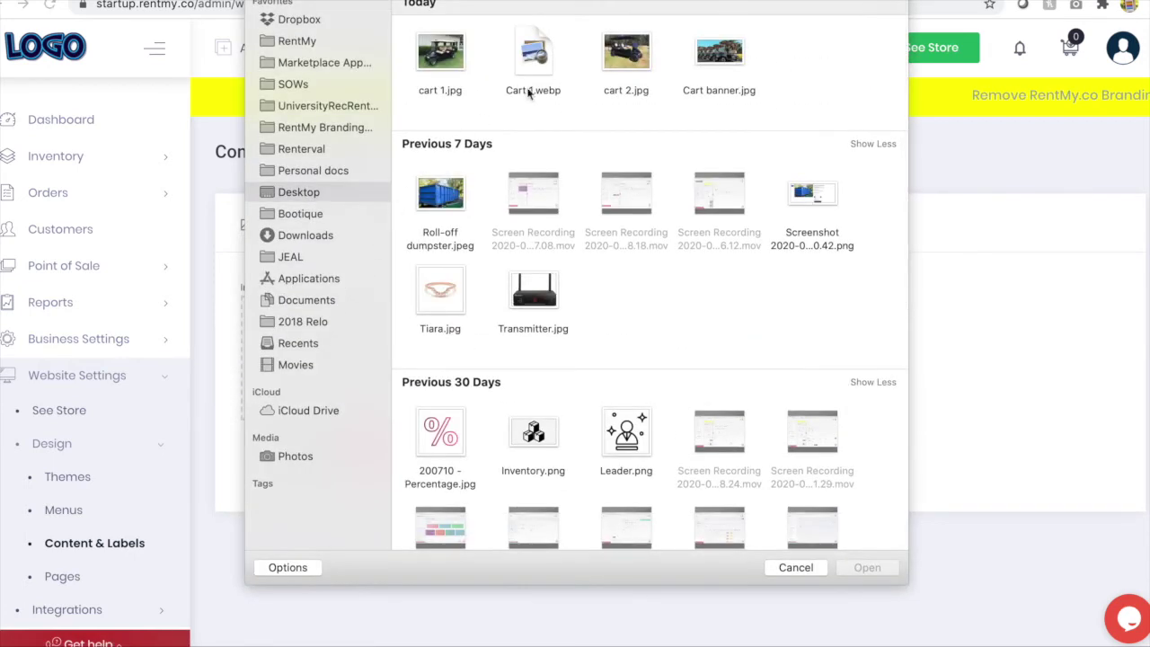
{"action": "left_click", "coordinate": [437, 55]}
{"action": "left_click", "coordinate": [864, 567]}
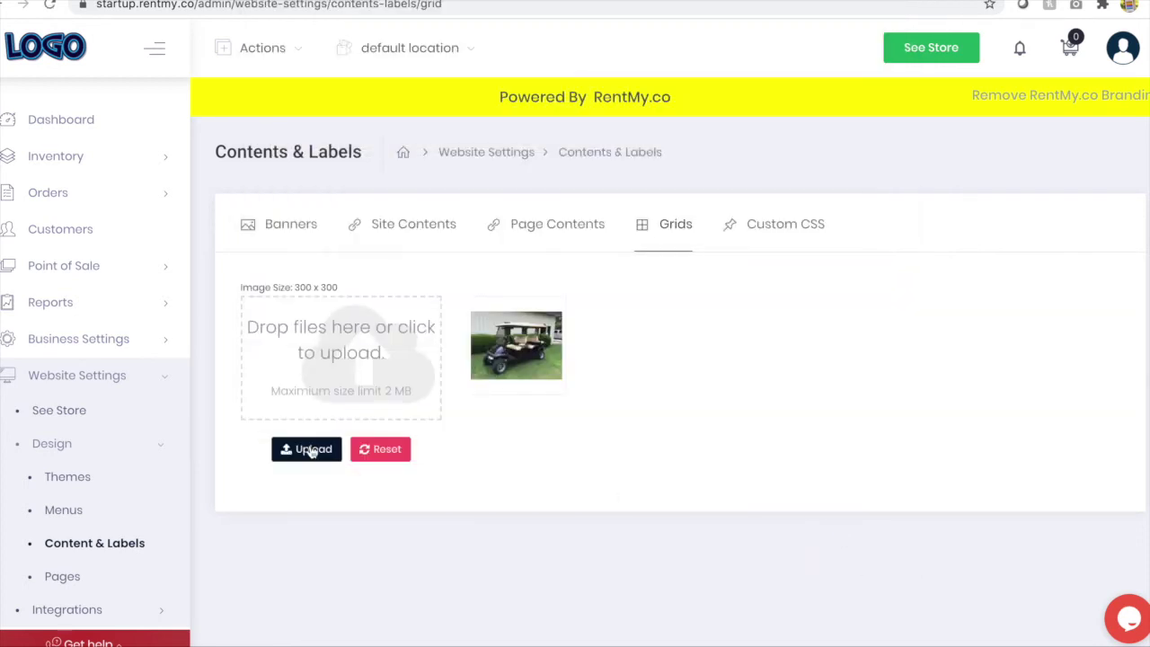
{"action": "left_click", "coordinate": [311, 452]}
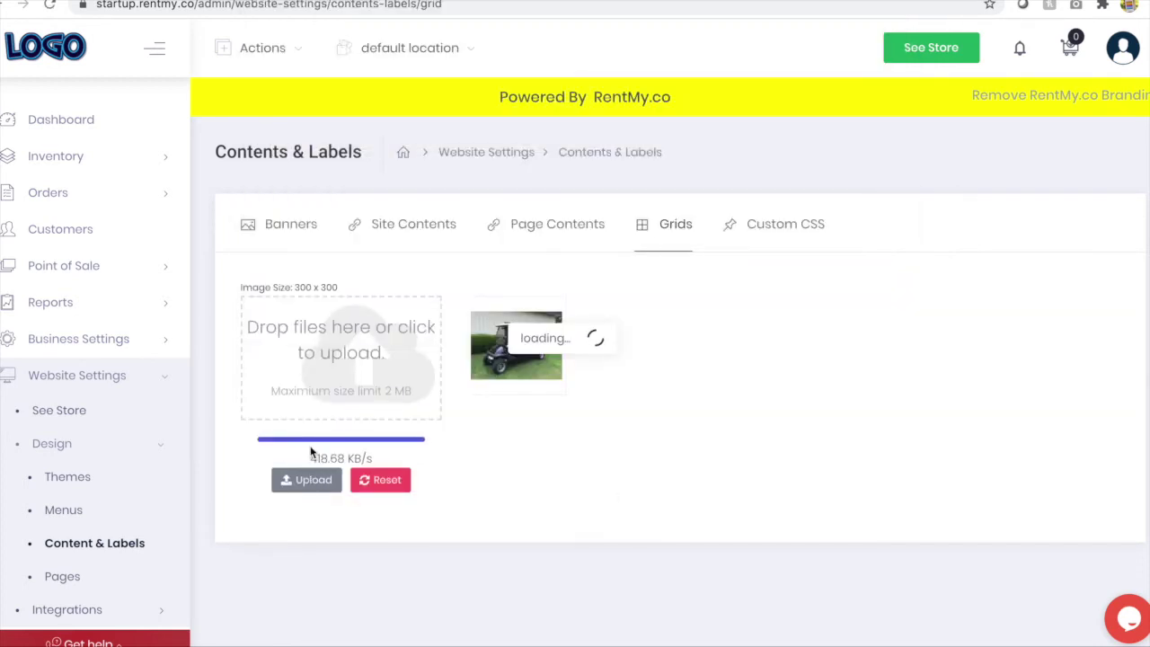
Set the grid item's header to "6-Person Carts" and its button text to "View Selection".
{"action": "left_click", "coordinate": [504, 336]}
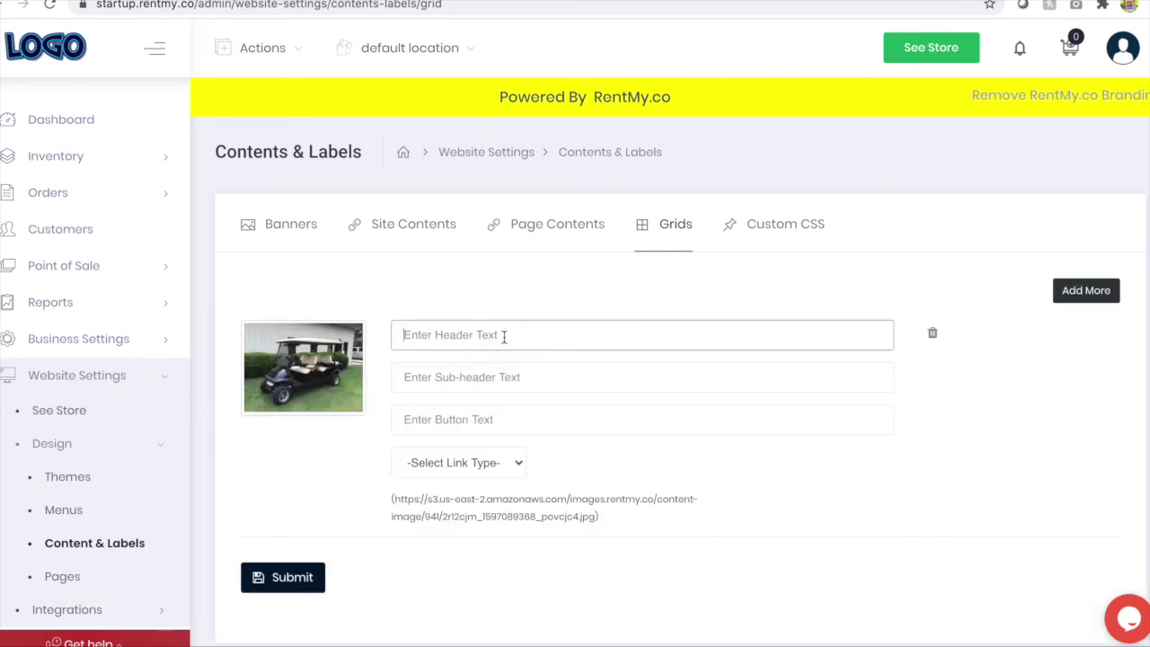
{"action": "type", "text": "6-Person Carts"}
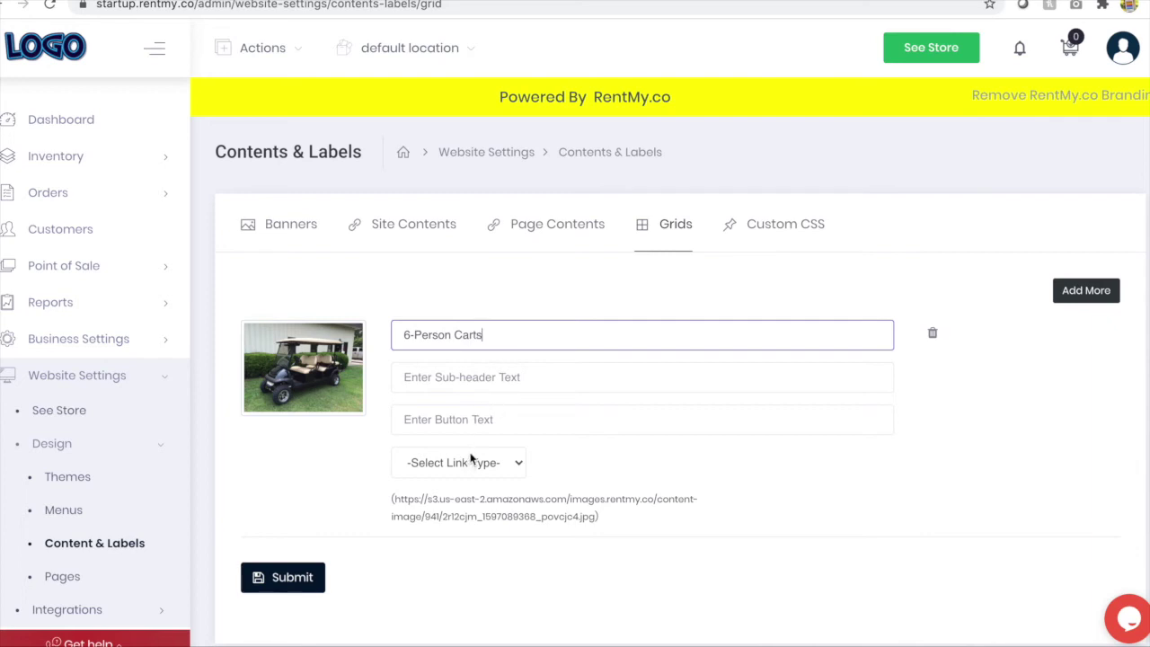
{"action": "left_click", "coordinate": [480, 420]}
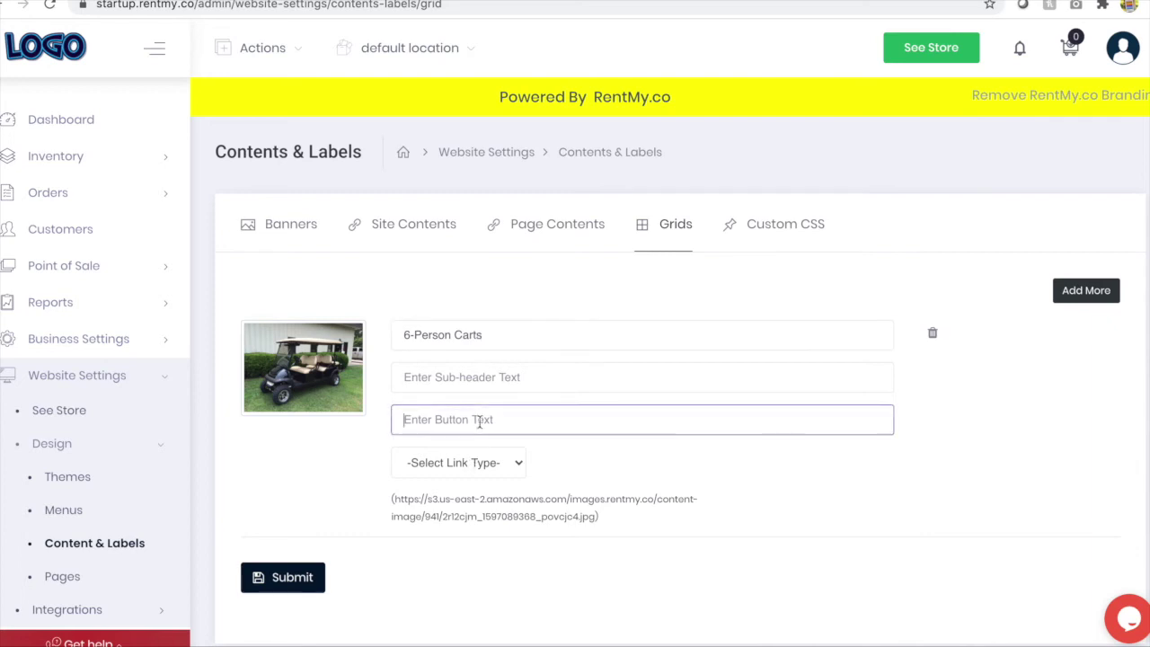
{"action": "type", "text": "View Selection"}
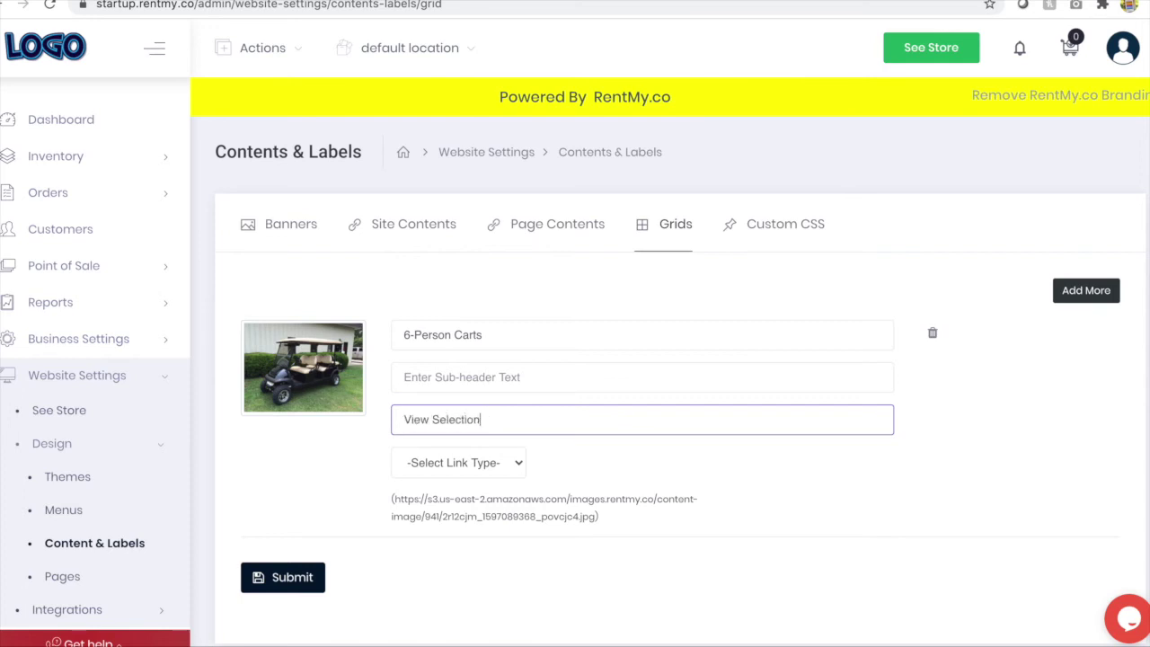
Link the grid item to the product 6 Person Golf Cart and save the grid content.
{"action": "left_click", "coordinate": [473, 463]}
{"action": "left_click", "coordinate": [468, 478]}
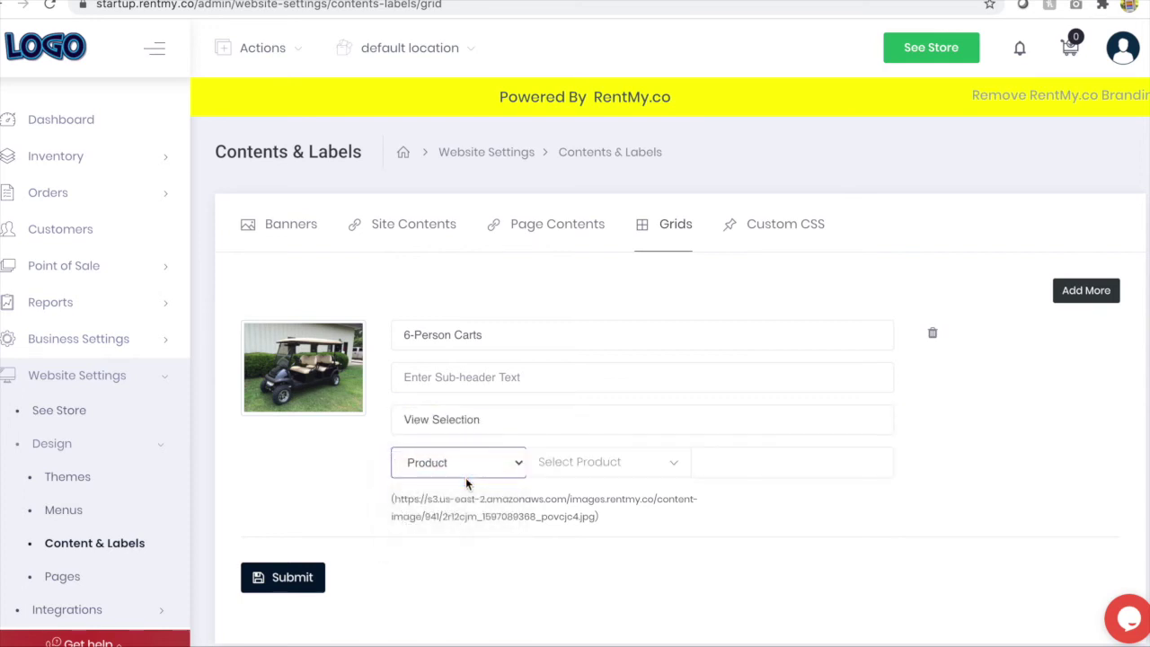
{"action": "left_click", "coordinate": [584, 463]}
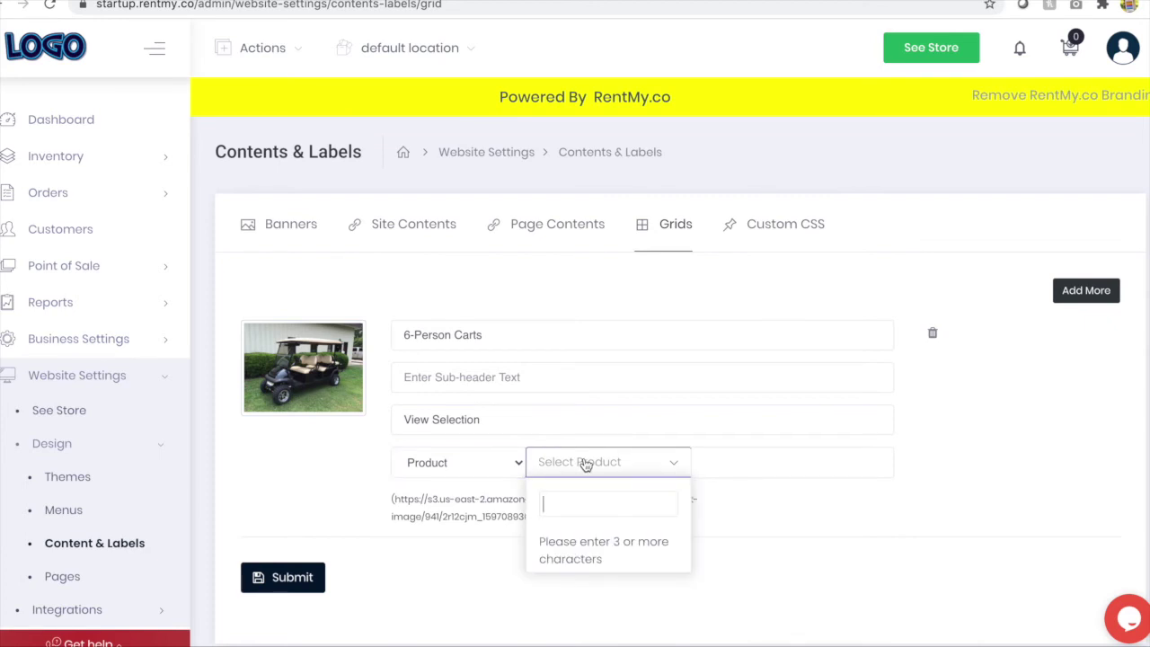
{"action": "type", "text": "6 per"}
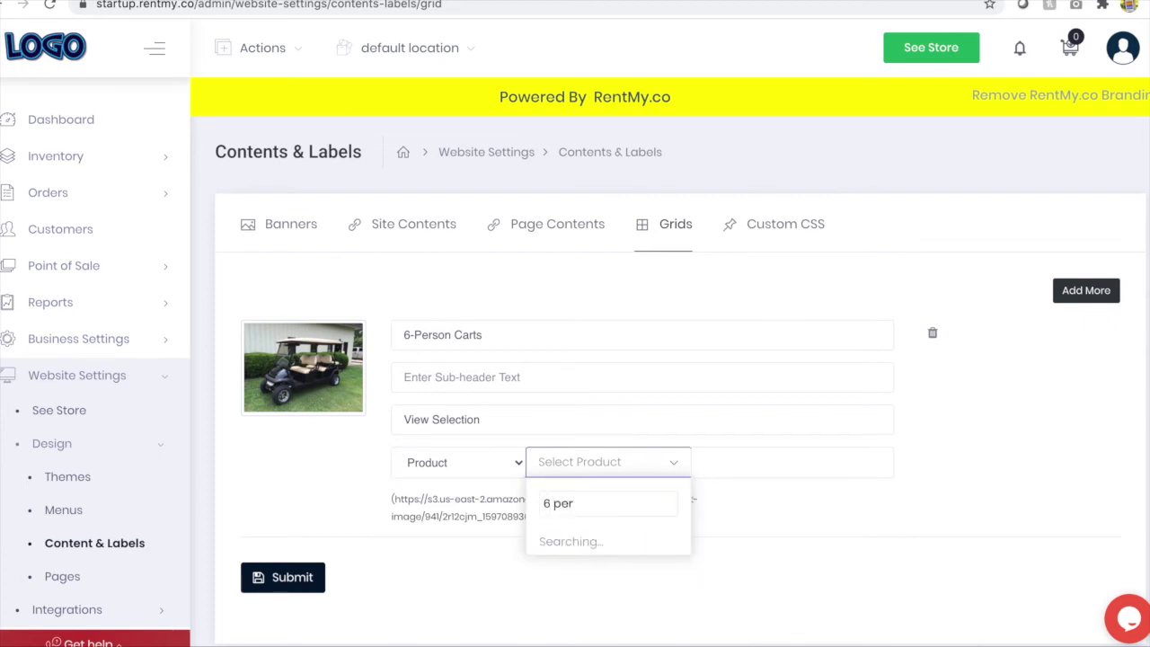
{"action": "left_click", "coordinate": [579, 543]}
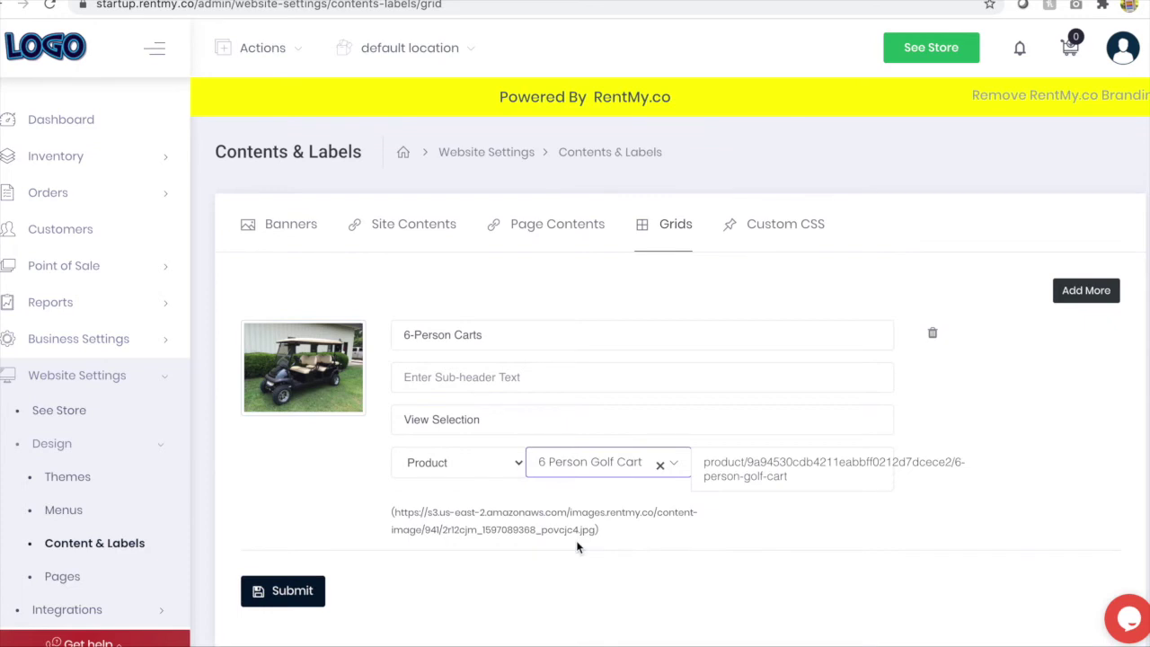
{"action": "left_click", "coordinate": [297, 594]}
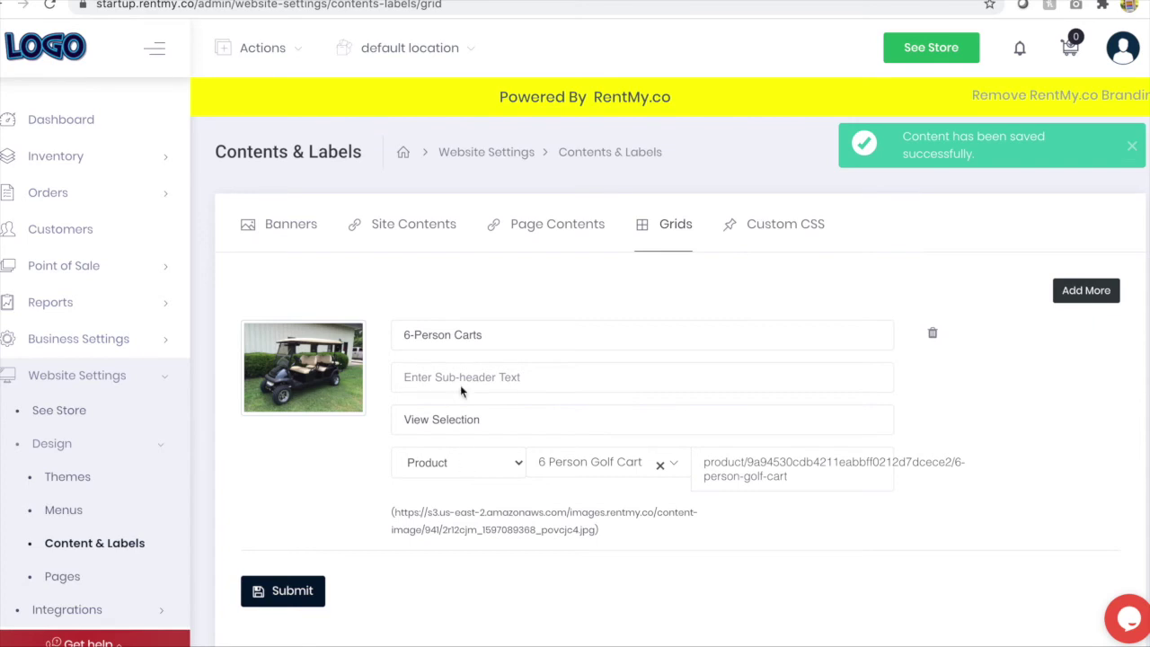
Open the live store and follow the home page grid's View Selection link to the product page.
{"action": "left_click", "coordinate": [934, 51]}
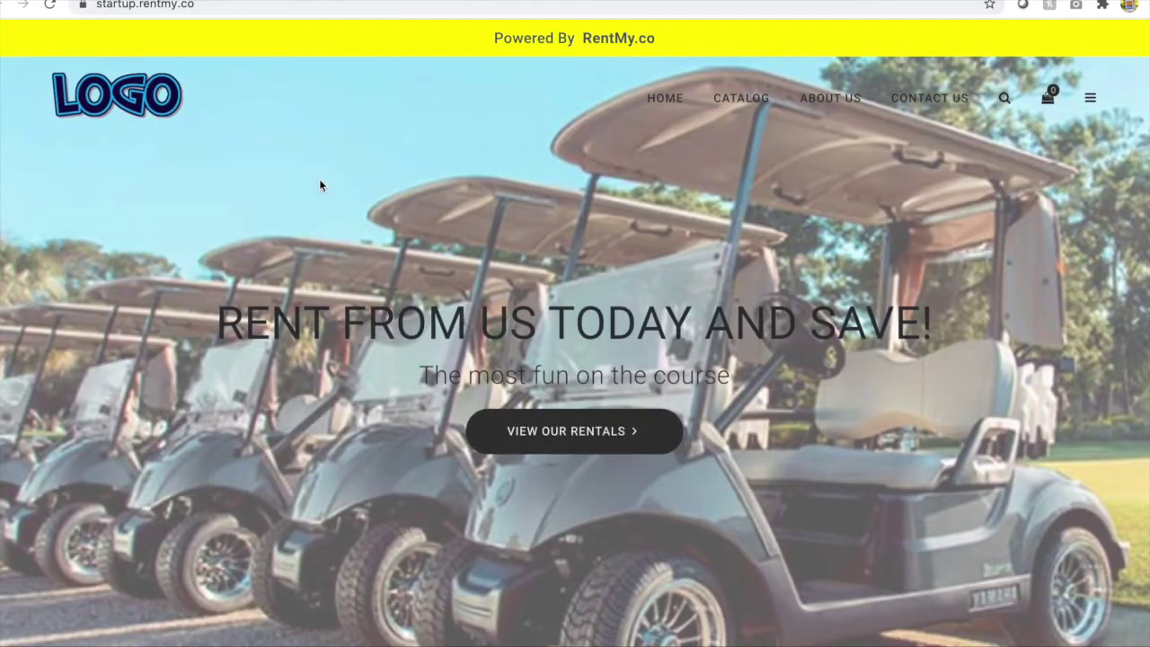
{"action": "scroll", "coordinate": [319, 179], "scroll_direction": "down", "scroll_amount": 5}
{"action": "scroll", "coordinate": [319, 179], "scroll_direction": "down", "scroll_amount": 5}
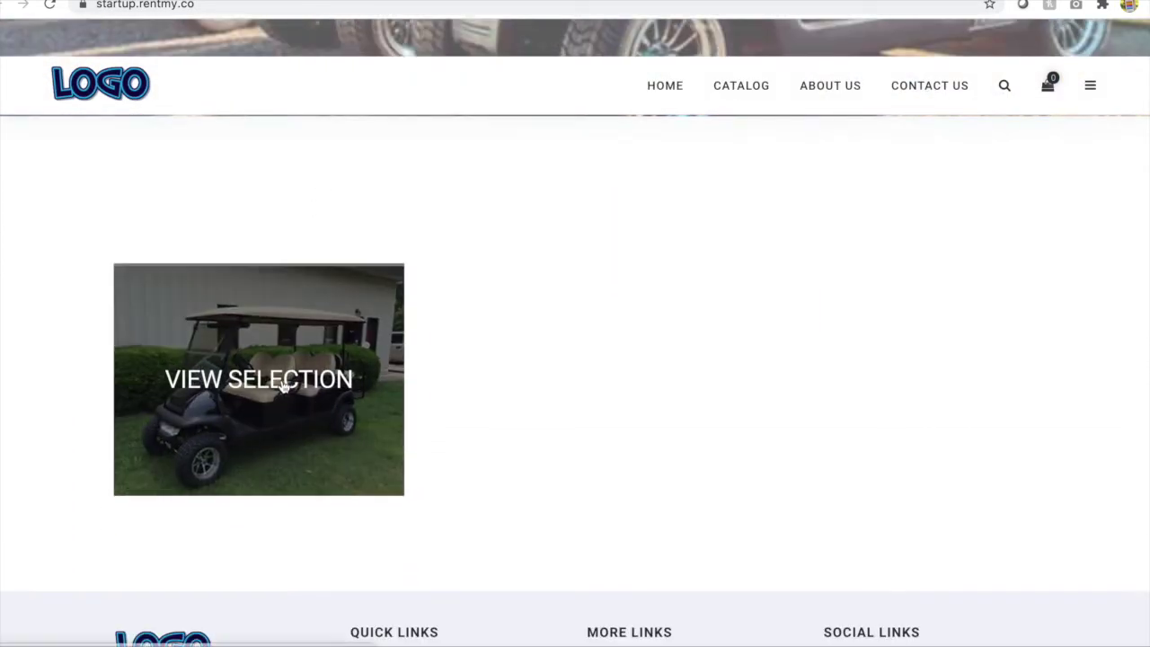
{"action": "left_click", "coordinate": [282, 383]}
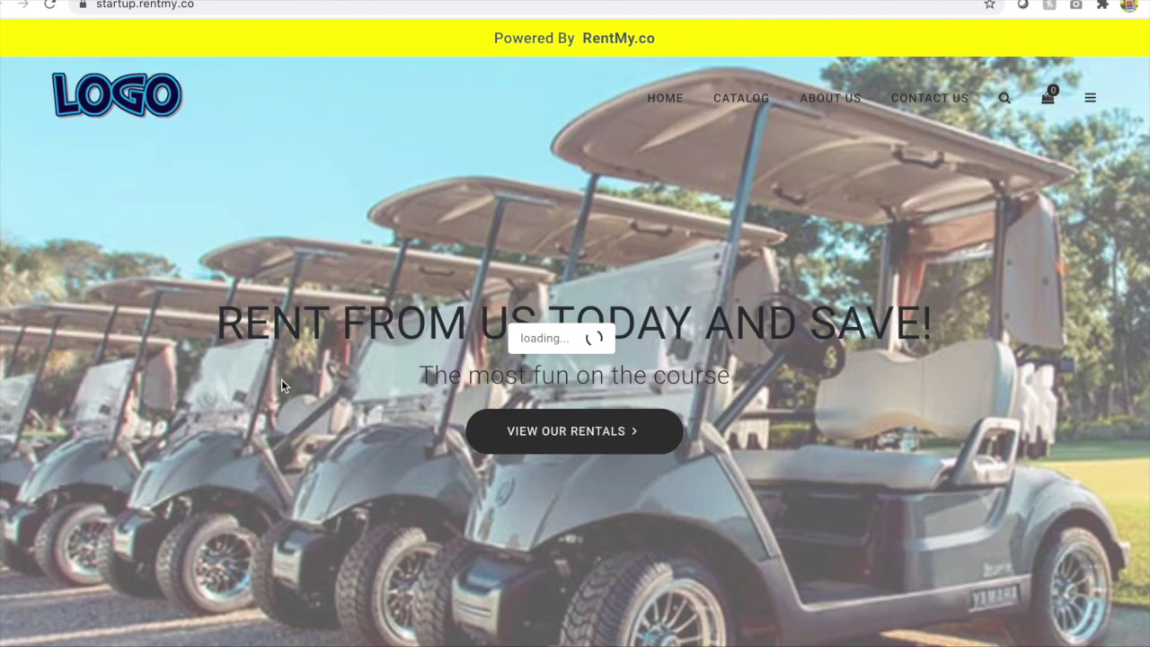
{"action": "scroll", "coordinate": [281, 379], "scroll_direction": "down", "scroll_amount": 2}
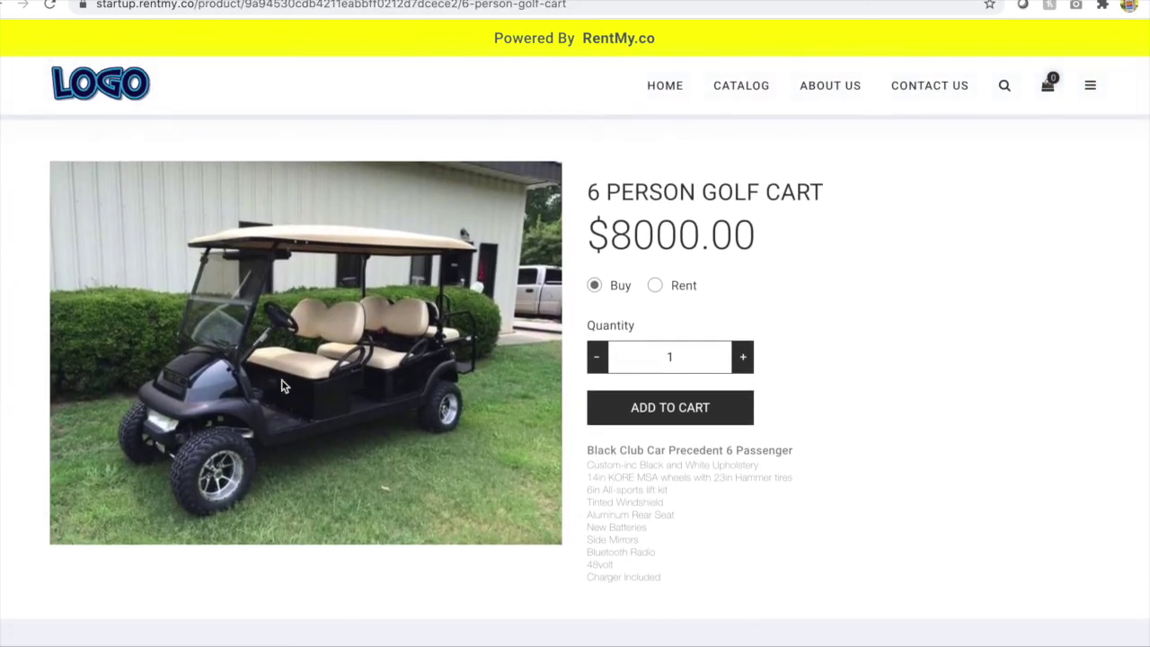
Choose to rent the 6 Person Golf Cart at the weekly rate and set the rental dates to 10 Aug – 24 Aug 2020.
{"action": "left_click", "coordinate": [669, 297]}
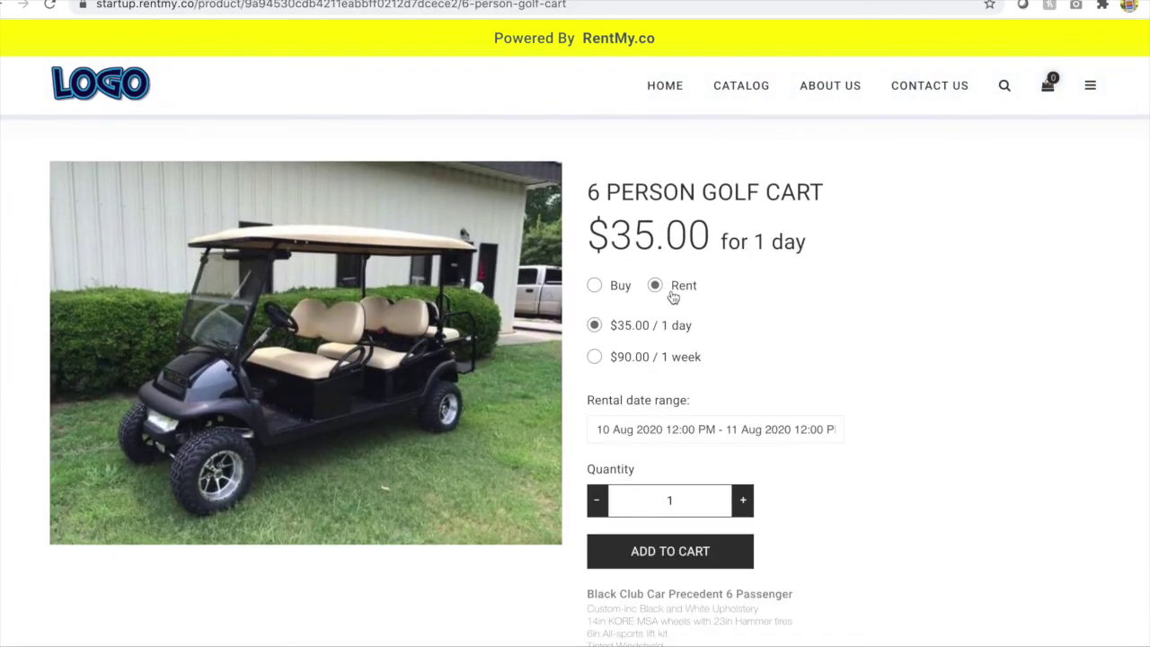
{"action": "left_click", "coordinate": [677, 361]}
{"action": "scroll", "coordinate": [676, 362], "scroll_direction": "down", "scroll_amount": 1}
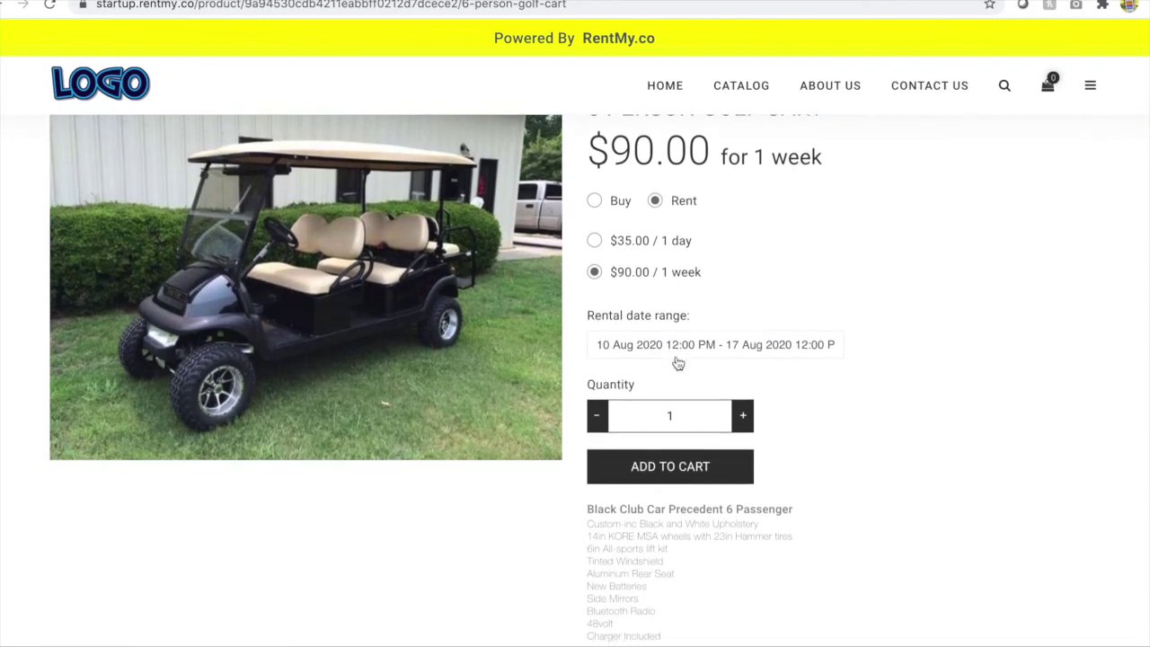
{"action": "left_click", "coordinate": [667, 344]}
{"action": "left_click", "coordinate": [639, 475]}
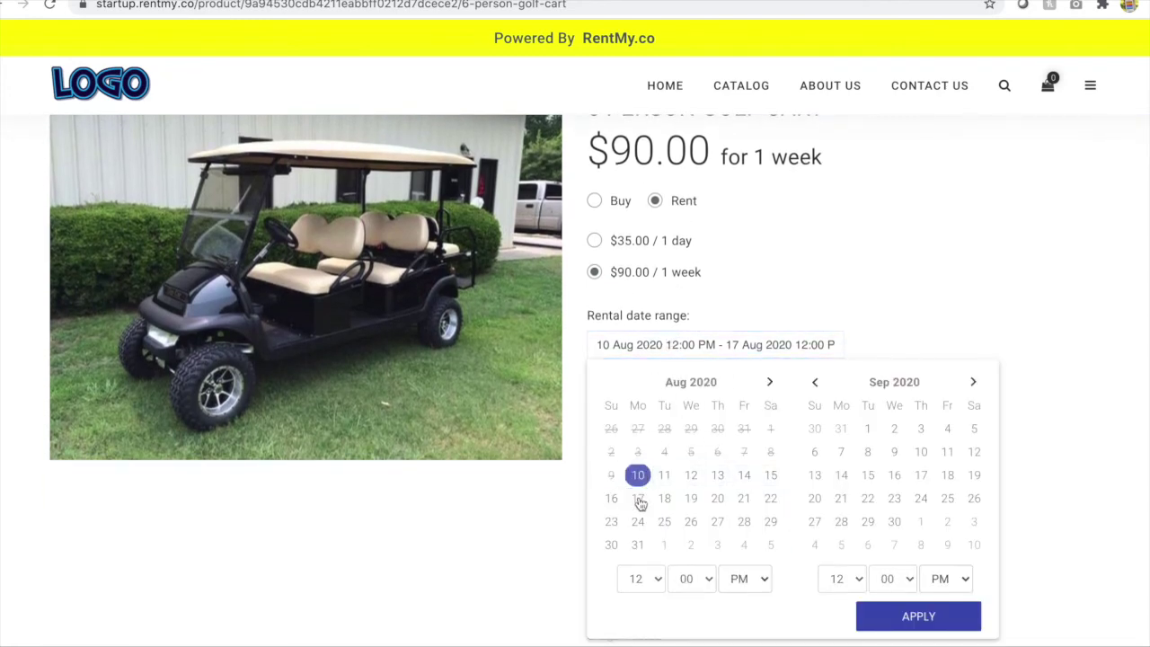
{"action": "left_click", "coordinate": [637, 521]}
{"action": "left_click", "coordinate": [897, 616]}
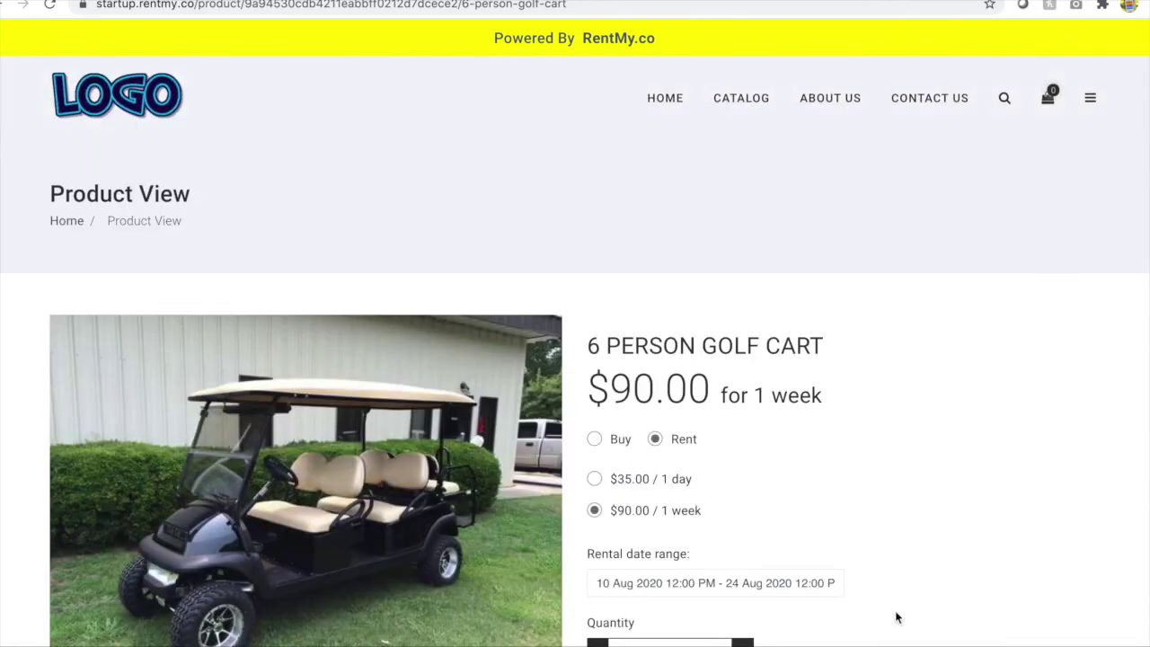
{"action": "scroll", "coordinate": [896, 617], "scroll_direction": "down", "scroll_amount": 1}
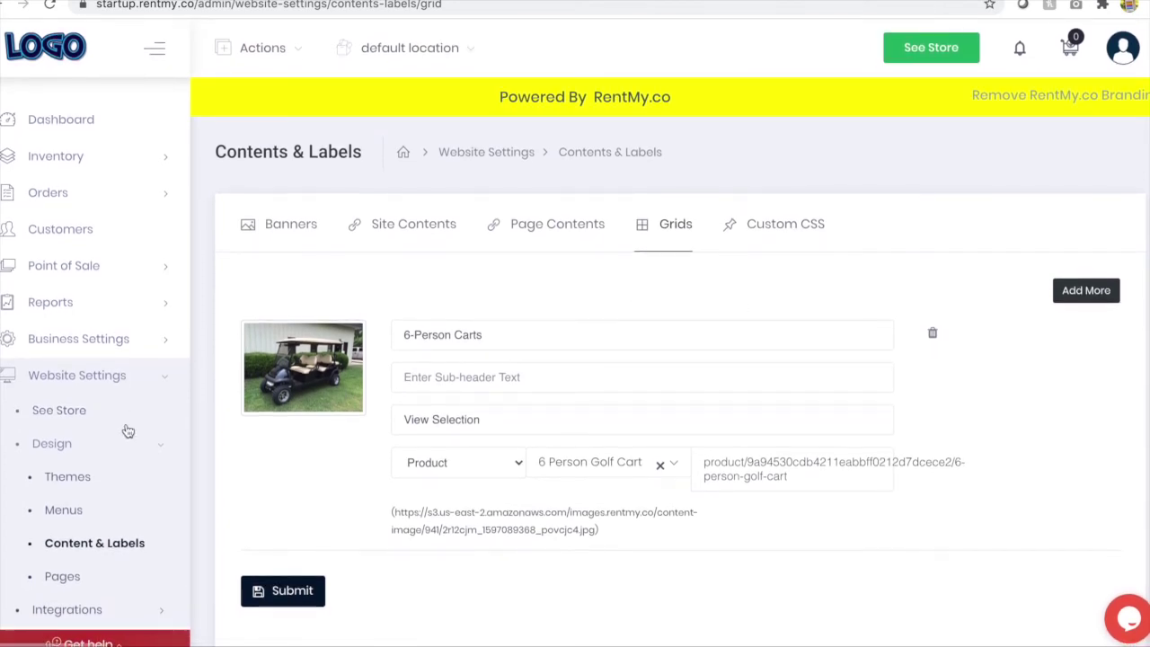
Open the list of website pages in the store admin's design settings.
{"action": "scroll", "coordinate": [129, 432], "scroll_direction": "down", "scroll_amount": 1}
{"action": "left_click", "coordinate": [65, 468]}
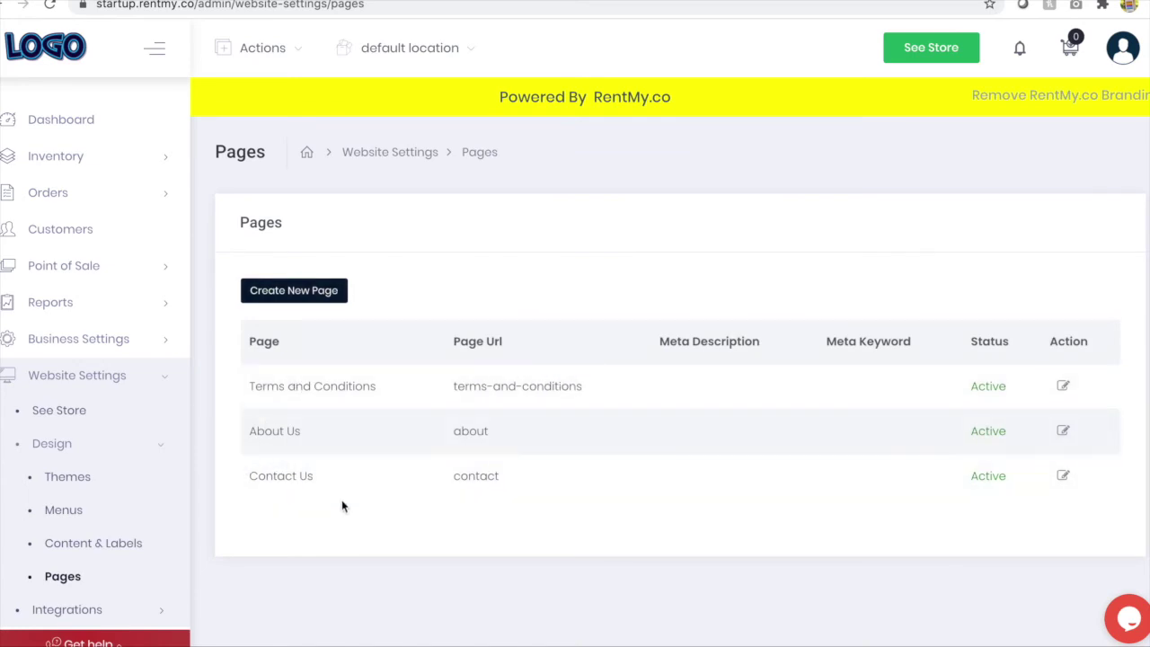
Open the business settings from the dashboard's Getting Started section and view the store logo upload page.
{"action": "scroll", "coordinate": [349, 508], "scroll_direction": "down", "scroll_amount": 3}
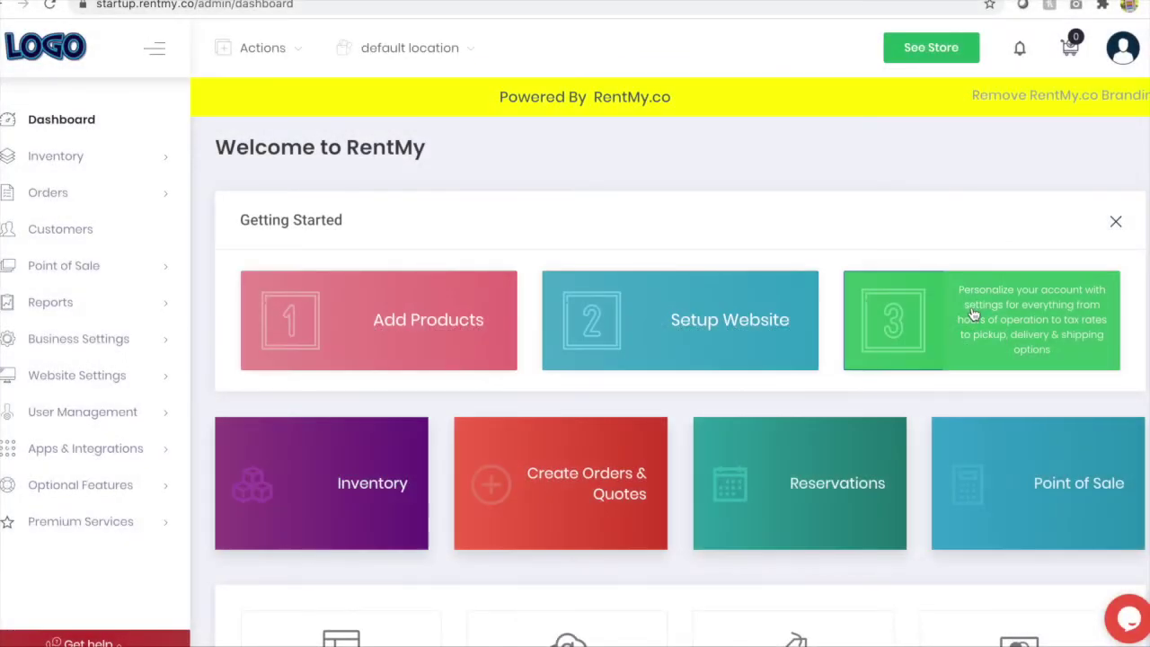
{"action": "left_click", "coordinate": [974, 312]}
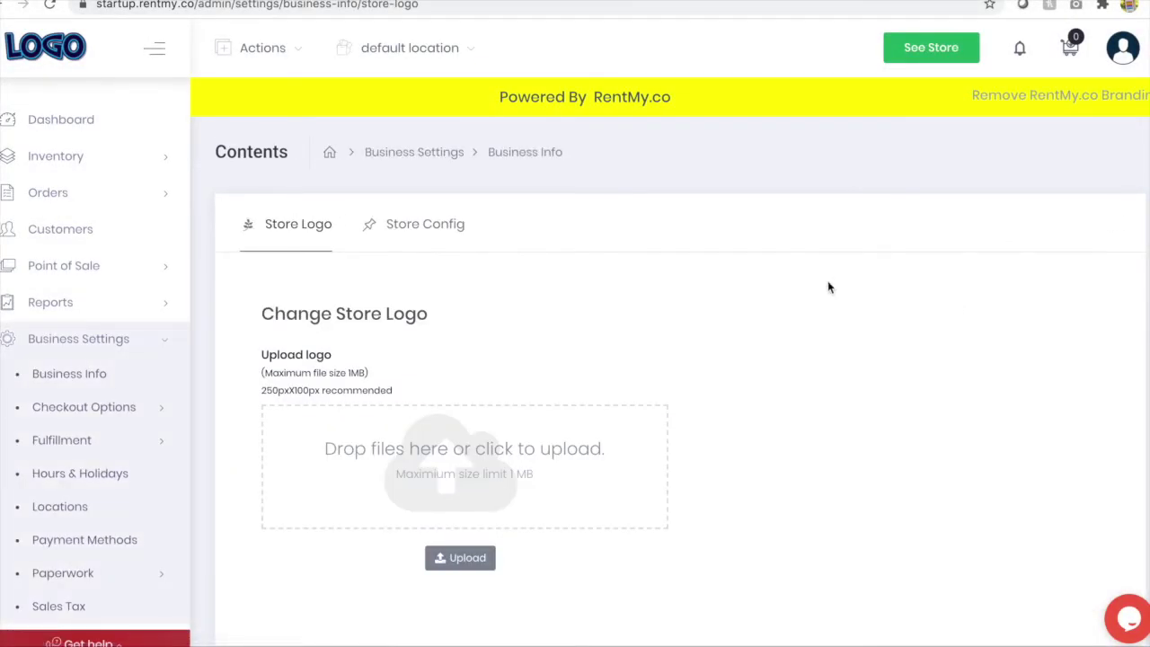
{"action": "scroll", "coordinate": [651, 277], "scroll_direction": "down", "scroll_amount": 2}
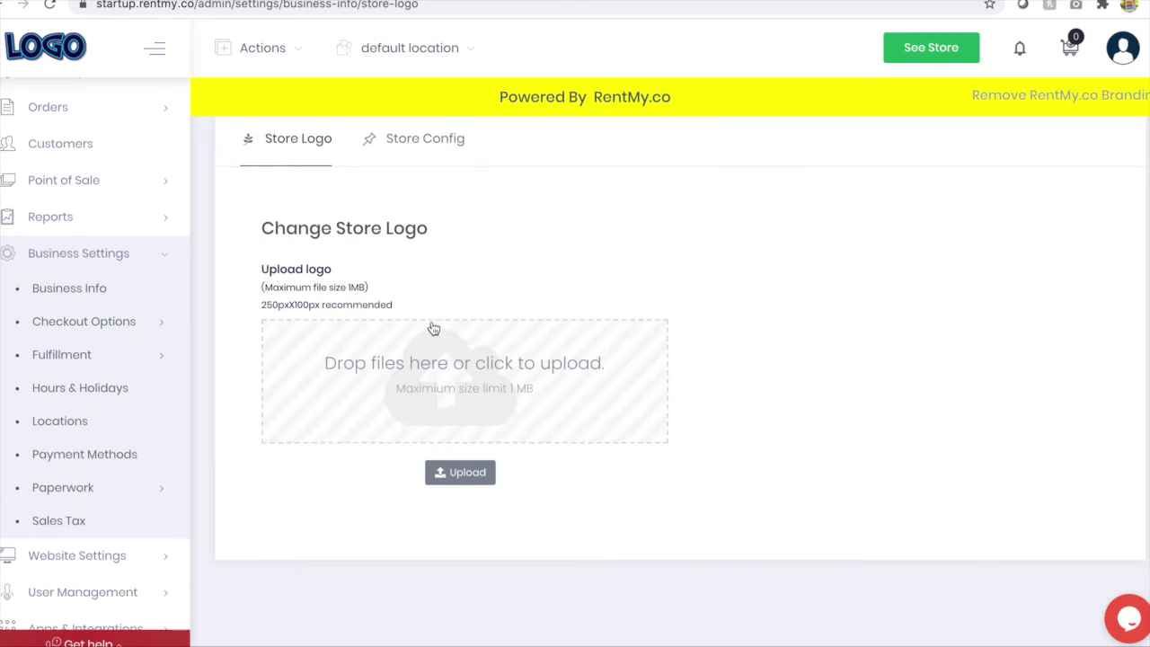
{"action": "scroll", "coordinate": [97, 297], "scroll_direction": "up", "scroll_amount": 2}
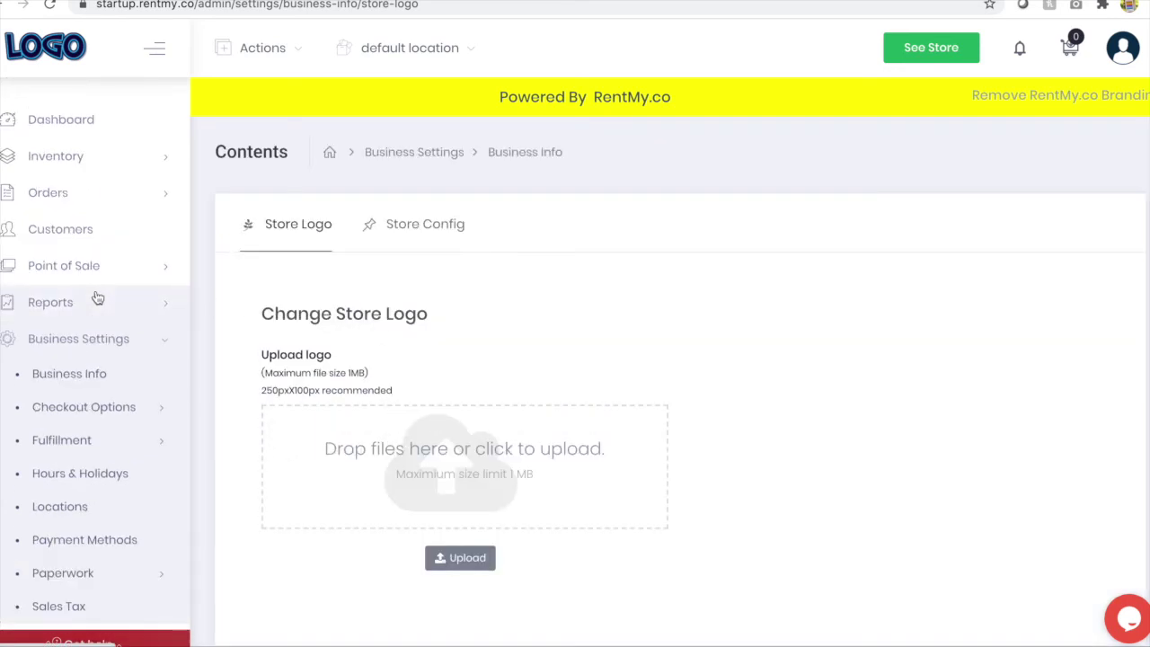
Review the store configuration, including time zone, currency, date format, category listing, pricing, checkout and store availability options.
{"action": "left_click", "coordinate": [422, 236]}
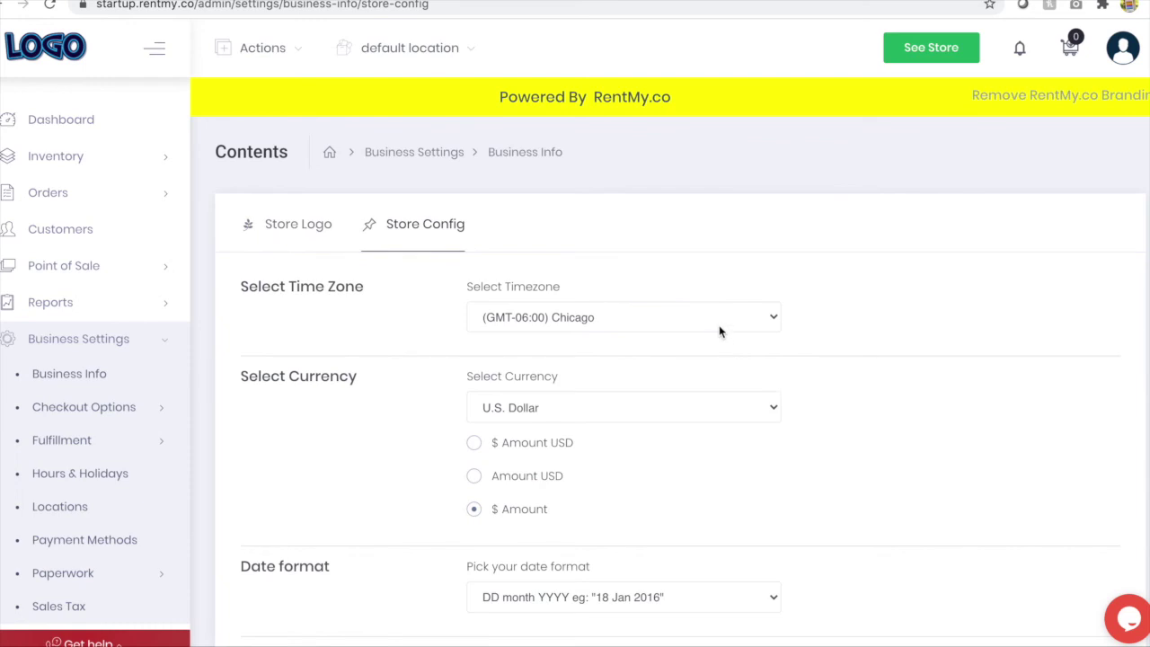
{"action": "scroll", "coordinate": [526, 423], "scroll_direction": "down", "scroll_amount": 2}
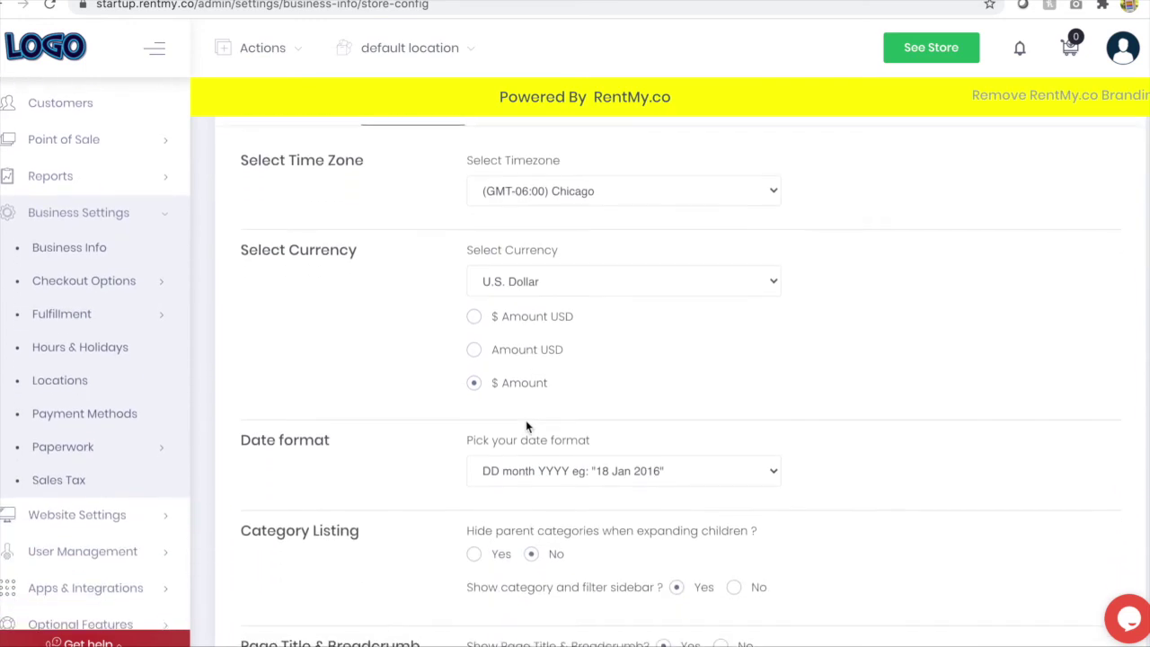
{"action": "scroll", "coordinate": [525, 423], "scroll_direction": "down", "scroll_amount": 3}
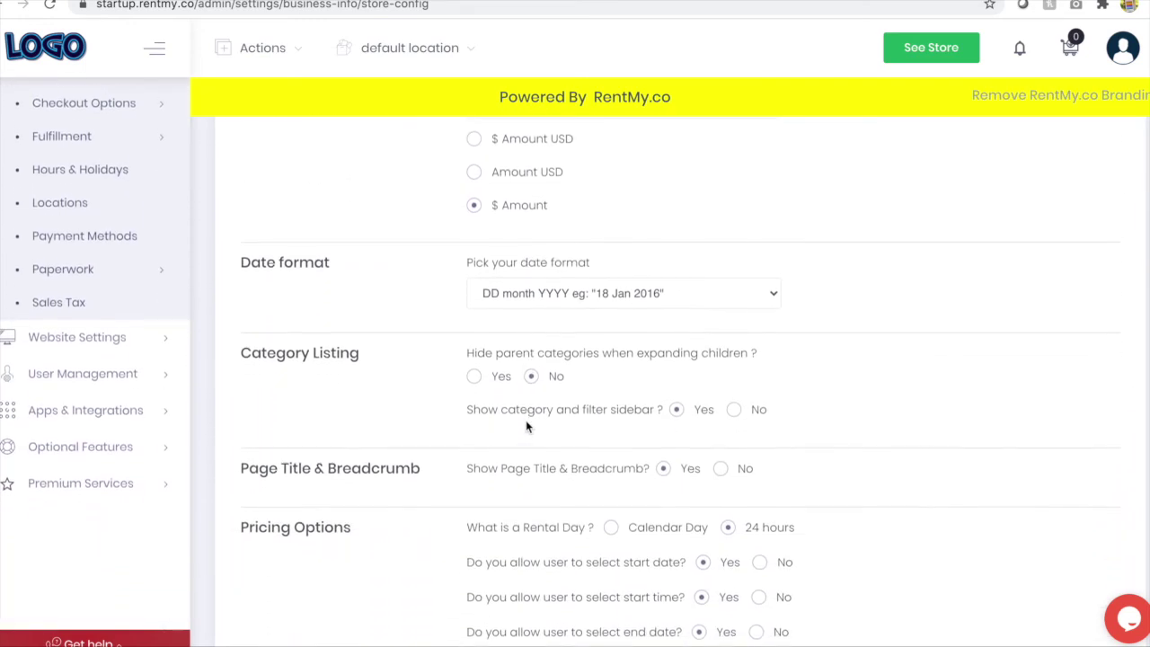
{"action": "scroll", "coordinate": [526, 426], "scroll_direction": "down", "scroll_amount": 2}
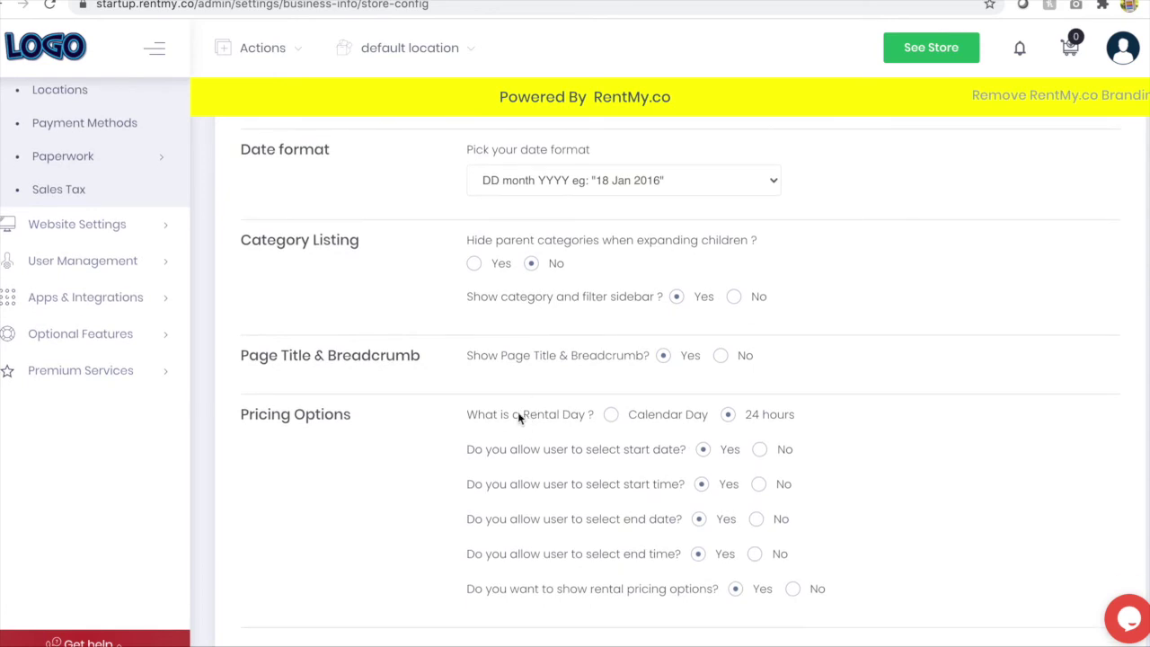
{"action": "scroll", "coordinate": [518, 416], "scroll_direction": "down", "scroll_amount": 1}
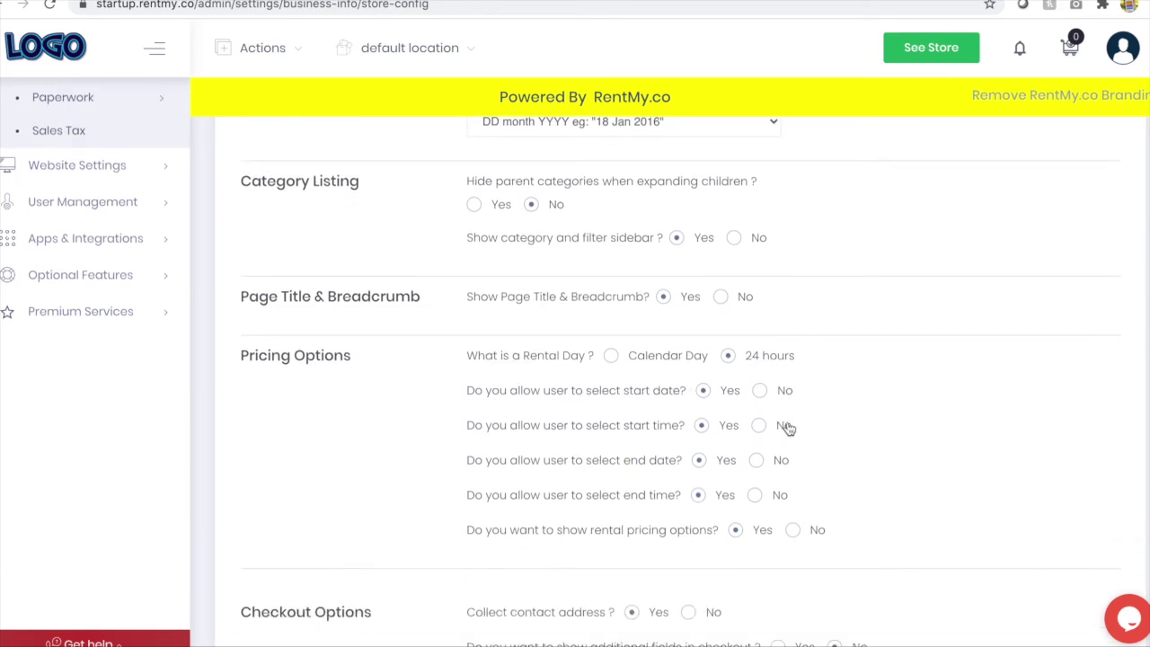
{"action": "scroll", "coordinate": [700, 467], "scroll_direction": "down", "scroll_amount": 3}
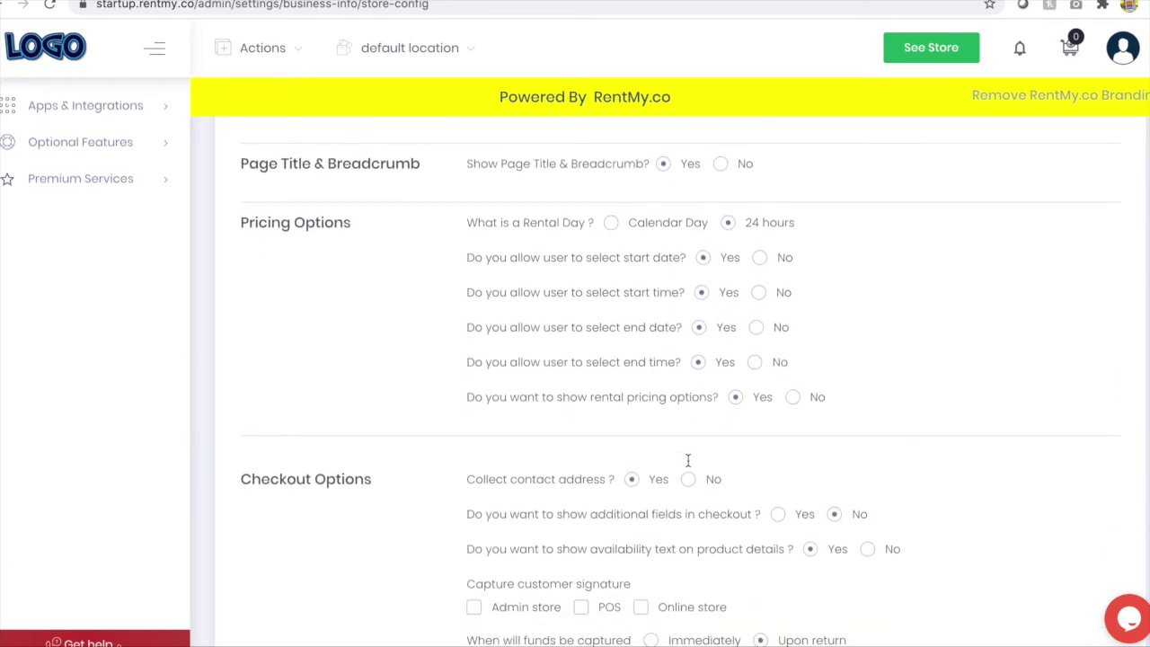
{"action": "scroll", "coordinate": [687, 459], "scroll_direction": "down", "scroll_amount": 3}
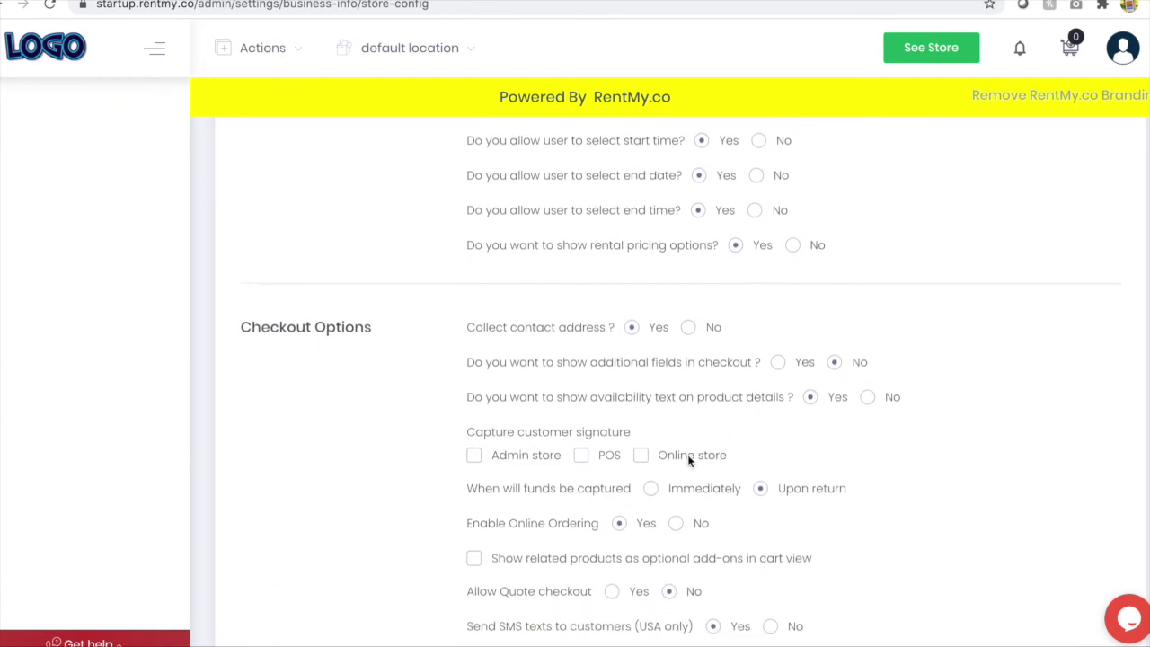
{"action": "scroll", "coordinate": [689, 461], "scroll_direction": "down", "scroll_amount": 3}
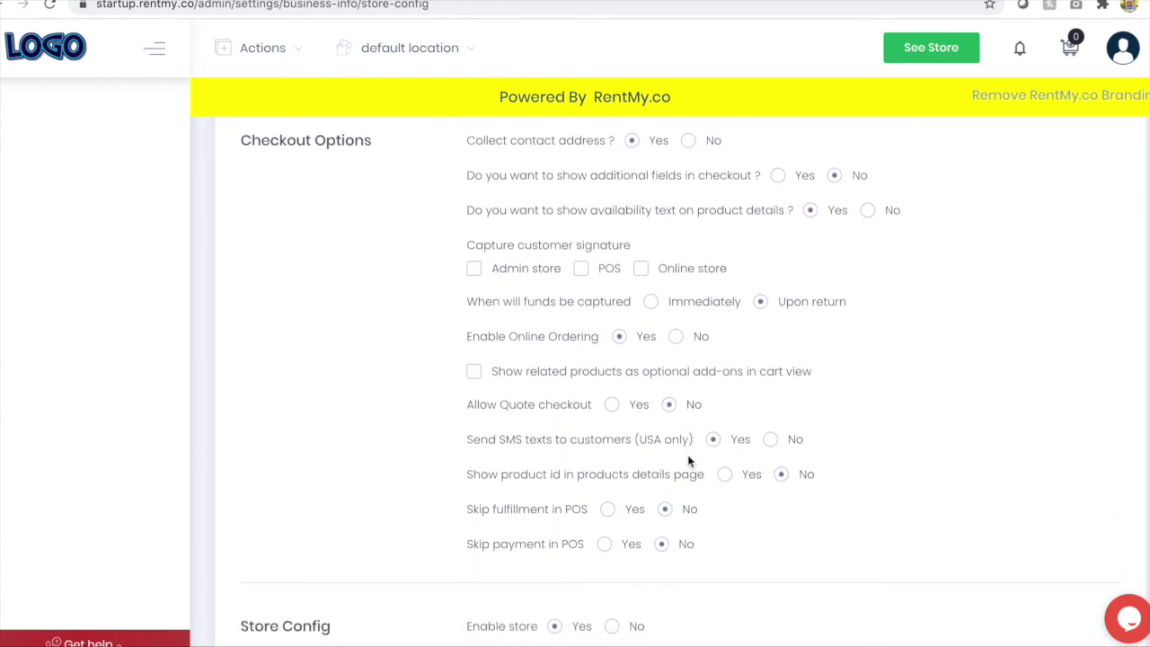
{"action": "scroll", "coordinate": [690, 461], "scroll_direction": "down", "scroll_amount": 2}
{"action": "scroll", "coordinate": [689, 461], "scroll_direction": "up", "scroll_amount": 5}
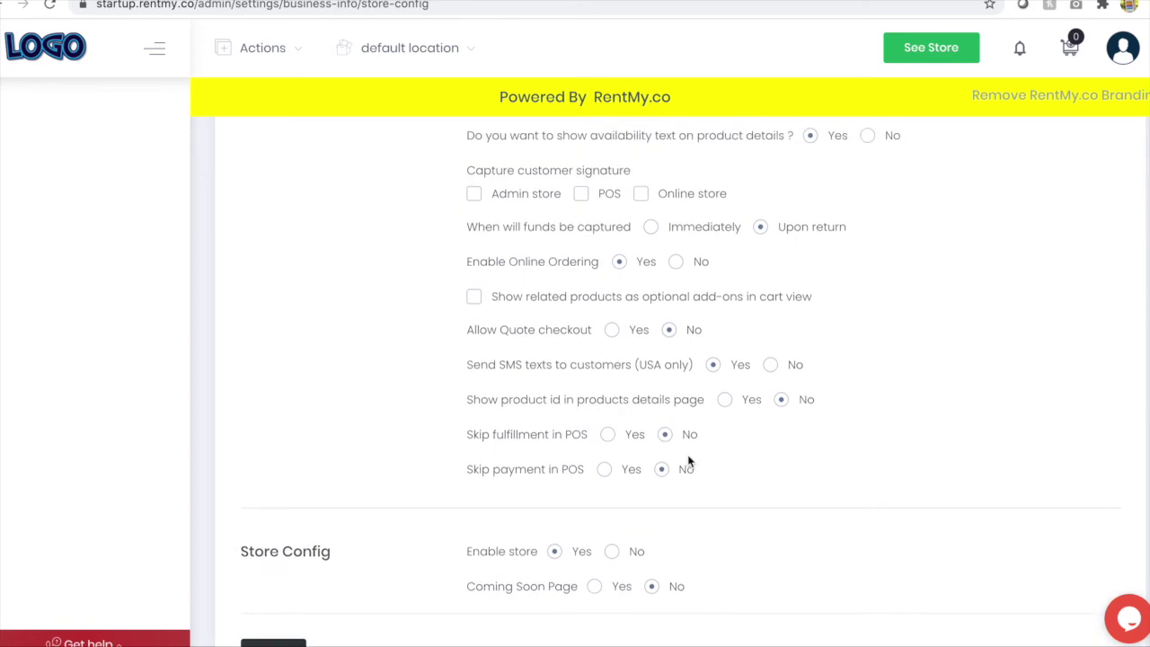
{"action": "scroll", "coordinate": [690, 461], "scroll_direction": "up", "scroll_amount": 10}
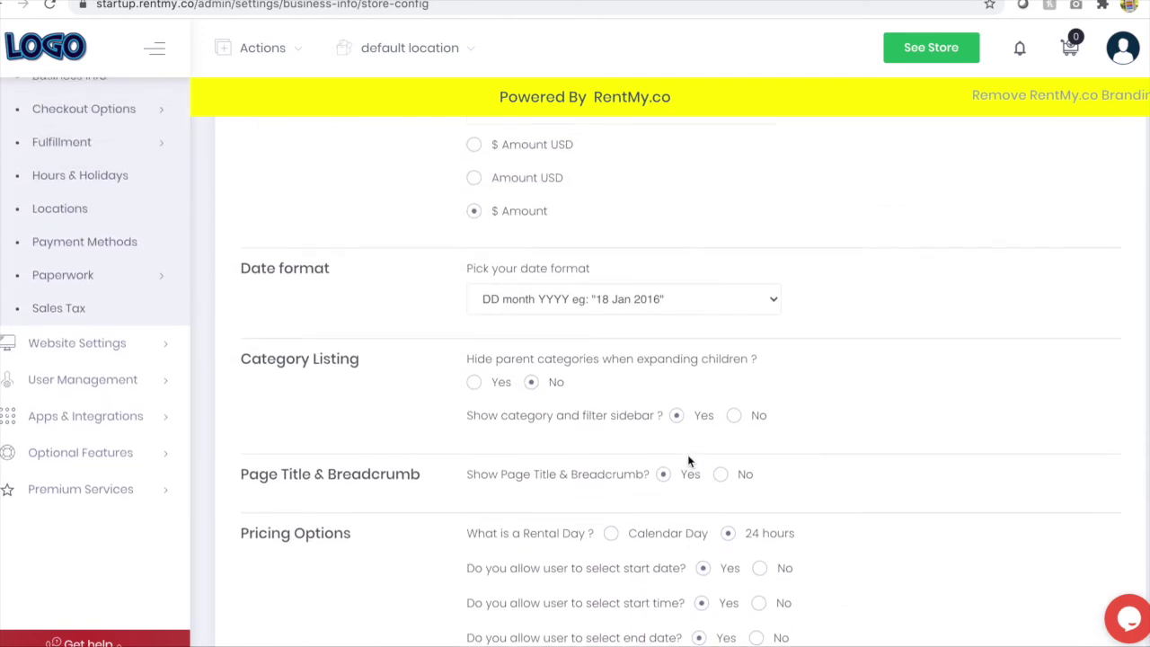
{"action": "scroll", "coordinate": [690, 461], "scroll_direction": "up", "scroll_amount": 1}
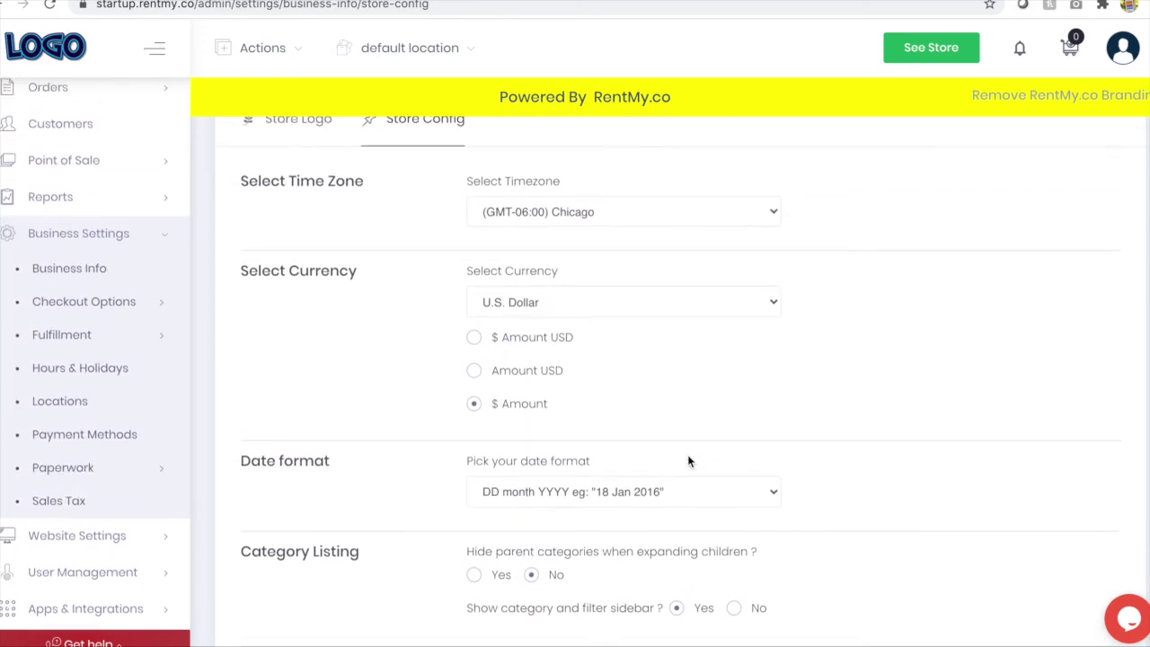
Look at which settings are available under Checkout Options and Fulfillment in the business settings.
{"action": "left_click", "coordinate": [103, 308]}
{"action": "scroll", "coordinate": [97, 325], "scroll_direction": "up", "scroll_amount": 1}
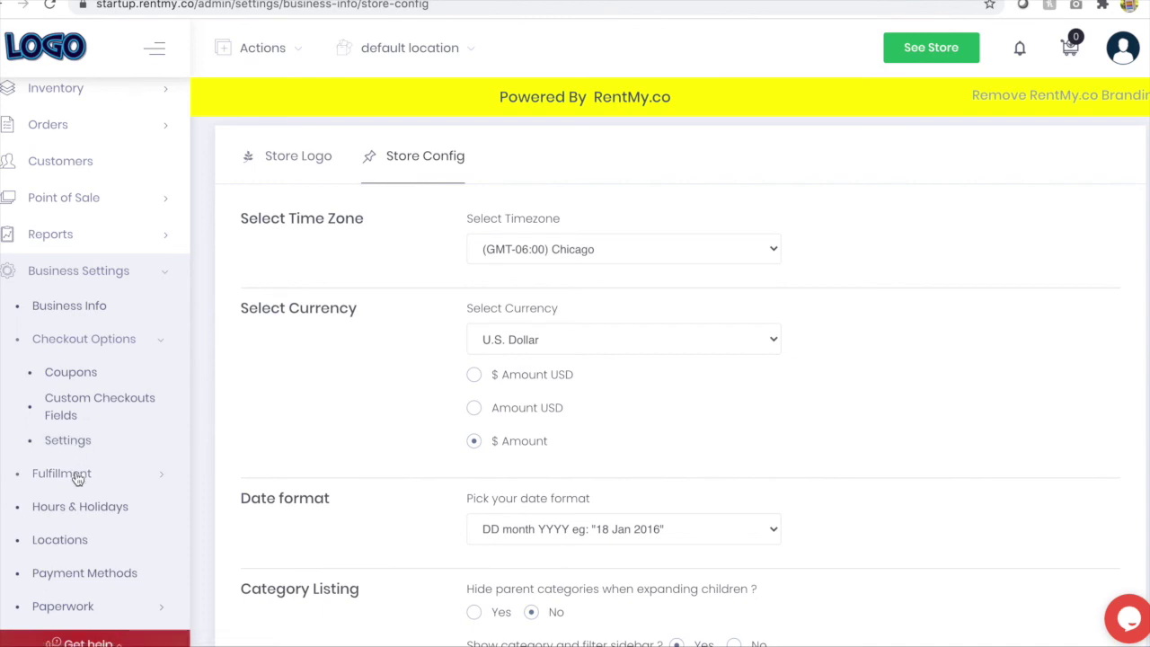
{"action": "left_click", "coordinate": [78, 474]}
{"action": "scroll", "coordinate": [77, 475], "scroll_direction": "down", "scroll_amount": 1}
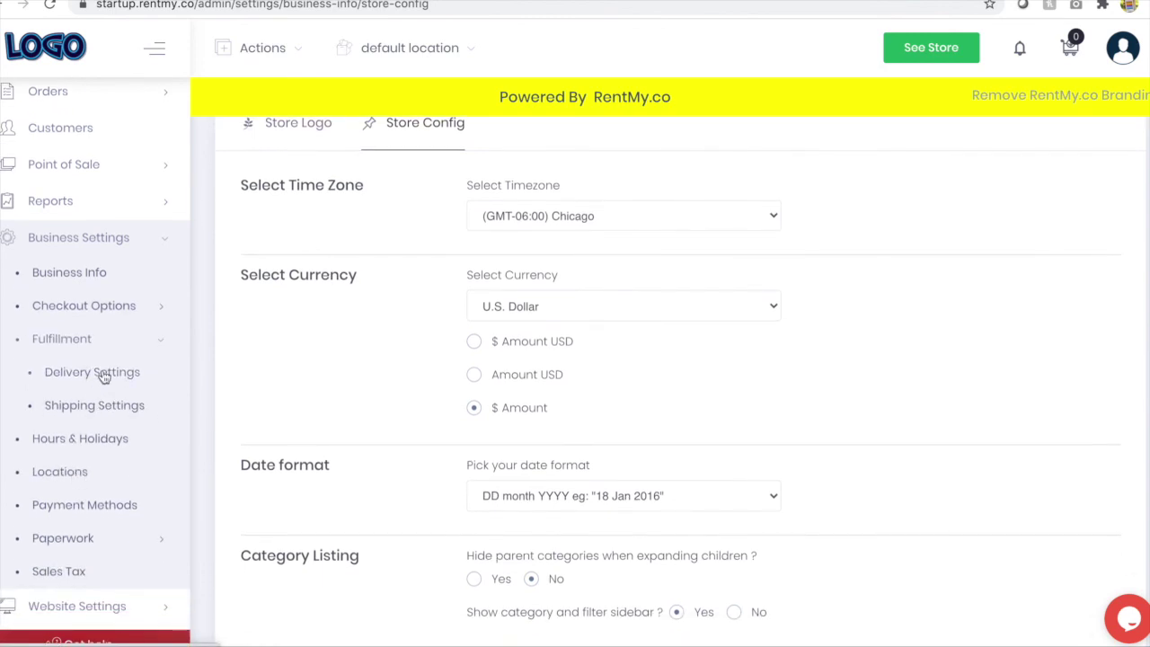
View the store's Hours & Holidays settings and its list of locations.
{"action": "left_click", "coordinate": [99, 440]}
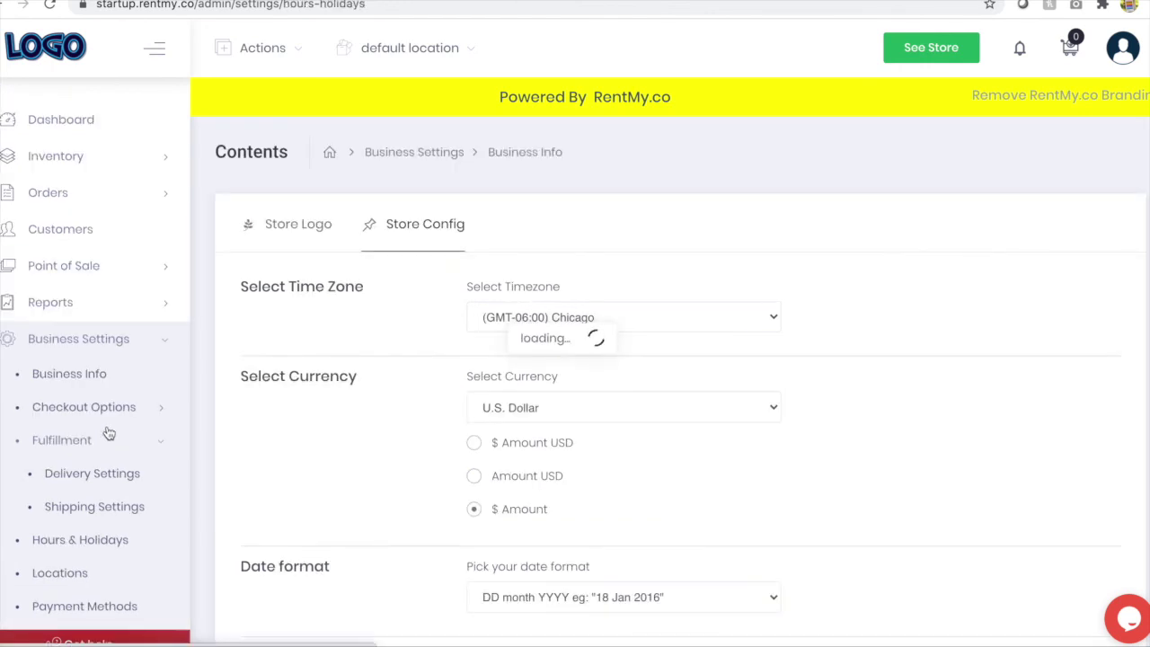
{"action": "scroll", "coordinate": [232, 412], "scroll_direction": "down", "scroll_amount": 2}
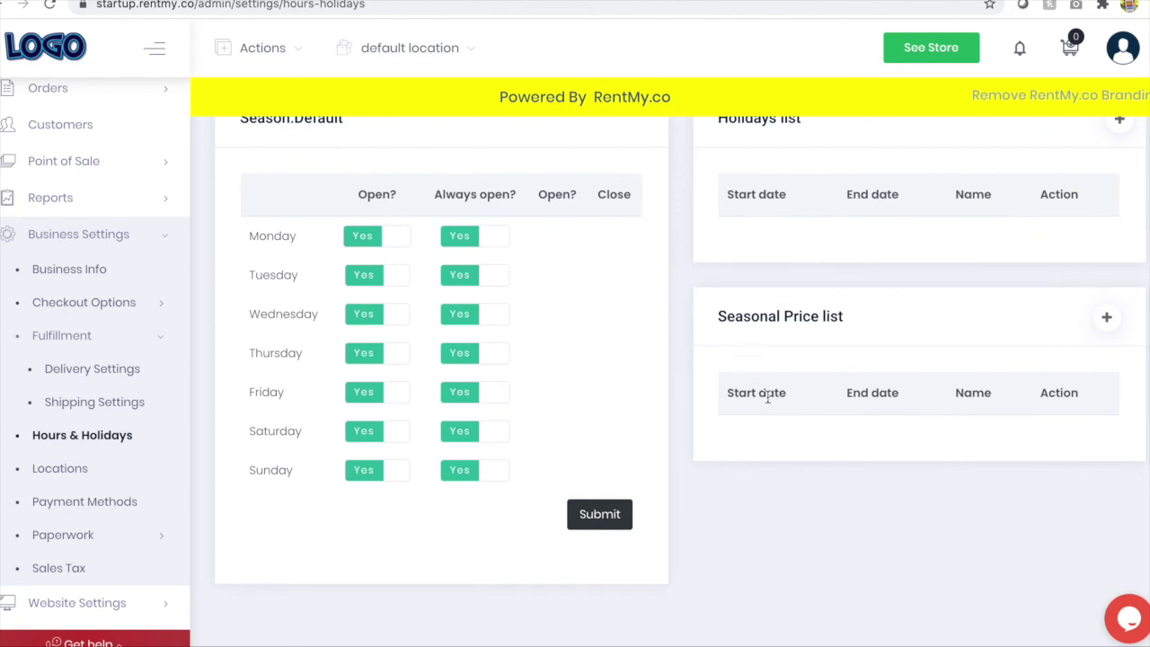
{"action": "left_click", "coordinate": [78, 473]}
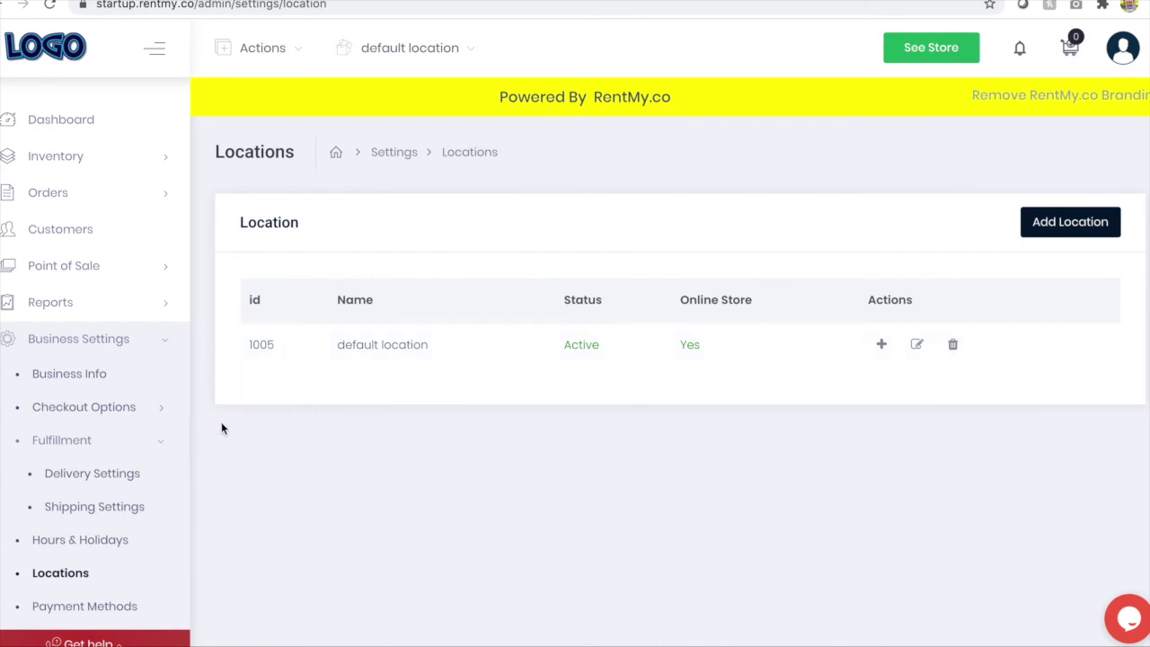
{"action": "scroll", "coordinate": [222, 428], "scroll_direction": "down", "scroll_amount": 3}
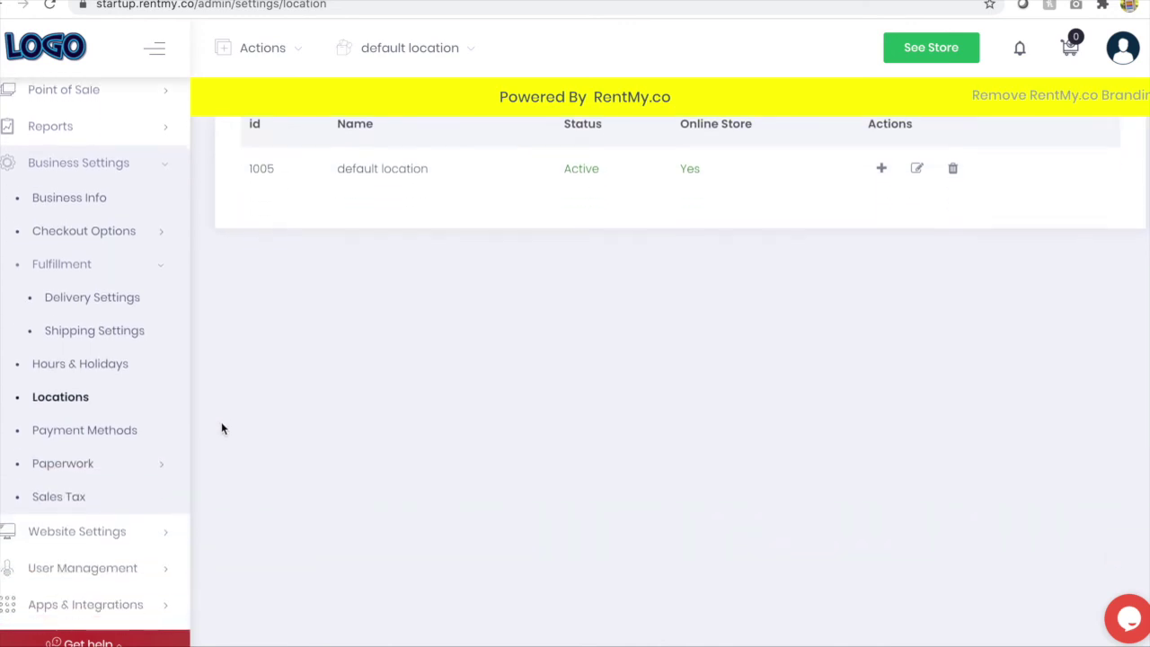
Open the payment methods and view the providers offered for a new online gateway, closing the form without adding one.
{"action": "left_click", "coordinate": [128, 406]}
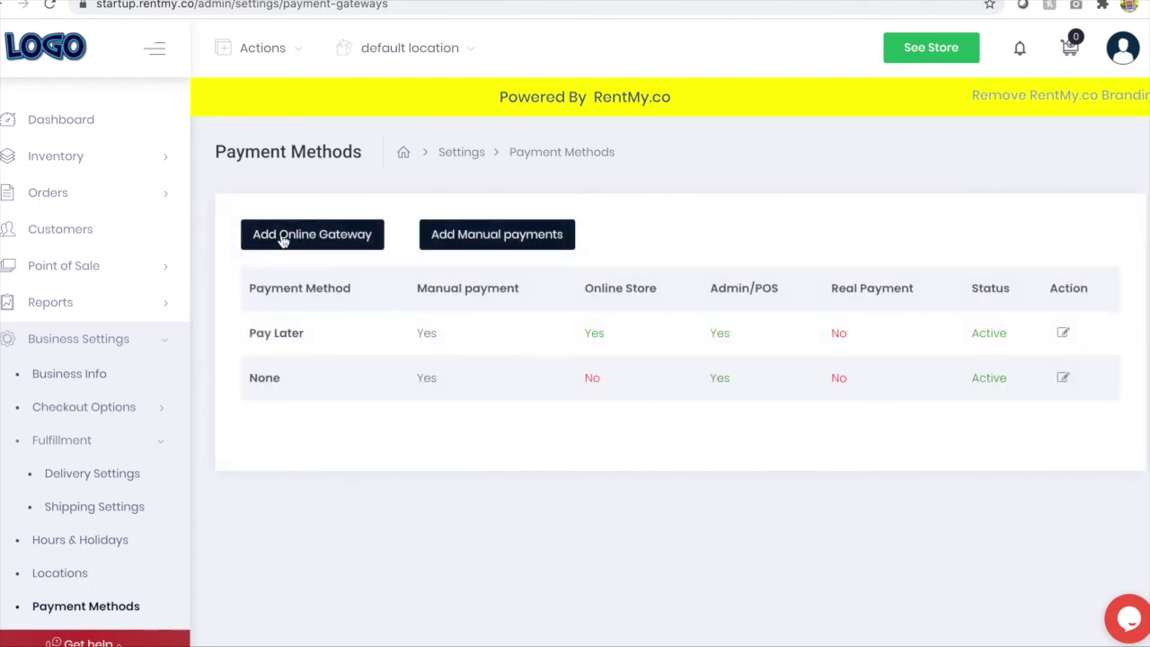
{"action": "left_click", "coordinate": [281, 236]}
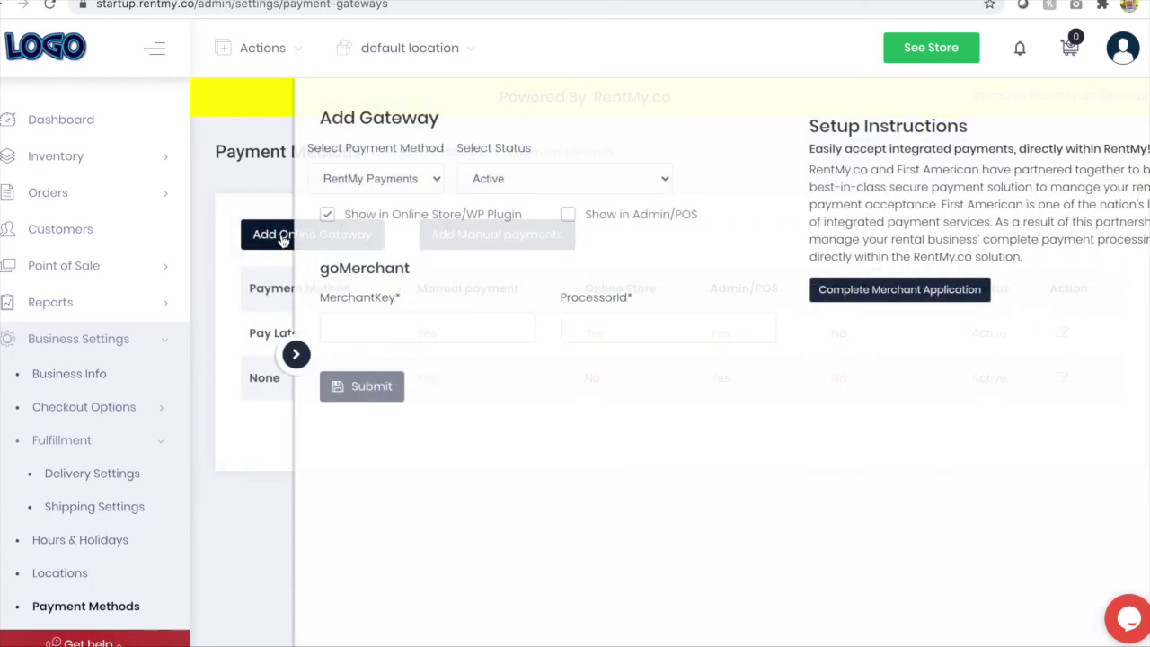
{"action": "left_click", "coordinate": [306, 182]}
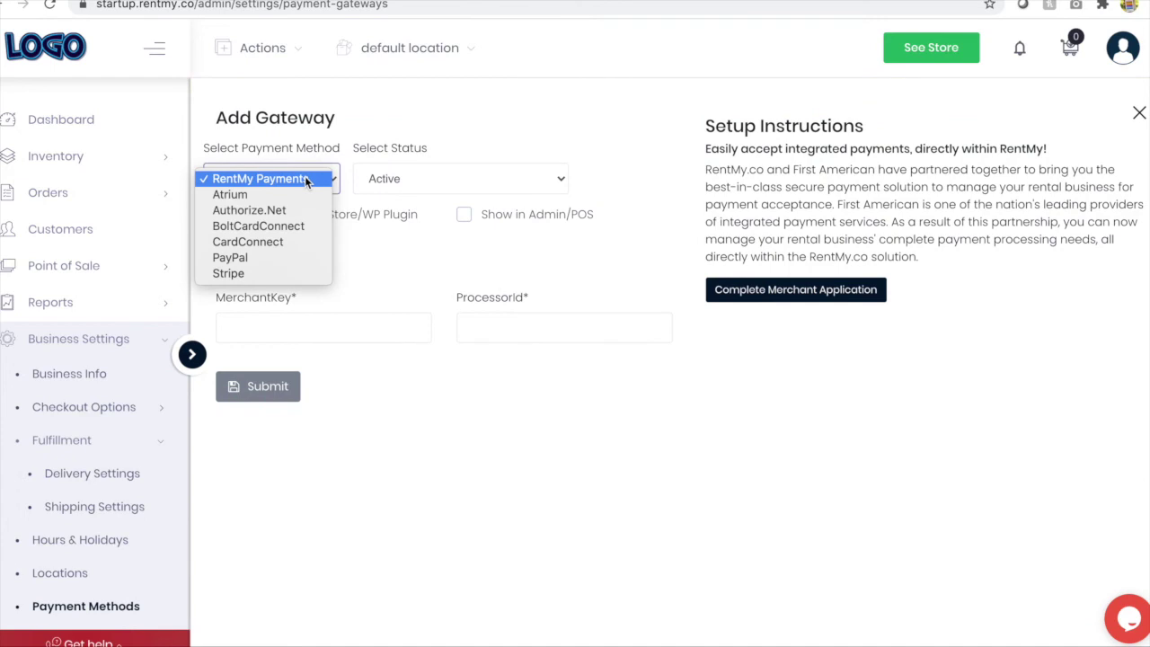
{"action": "left_click", "coordinate": [1140, 114]}
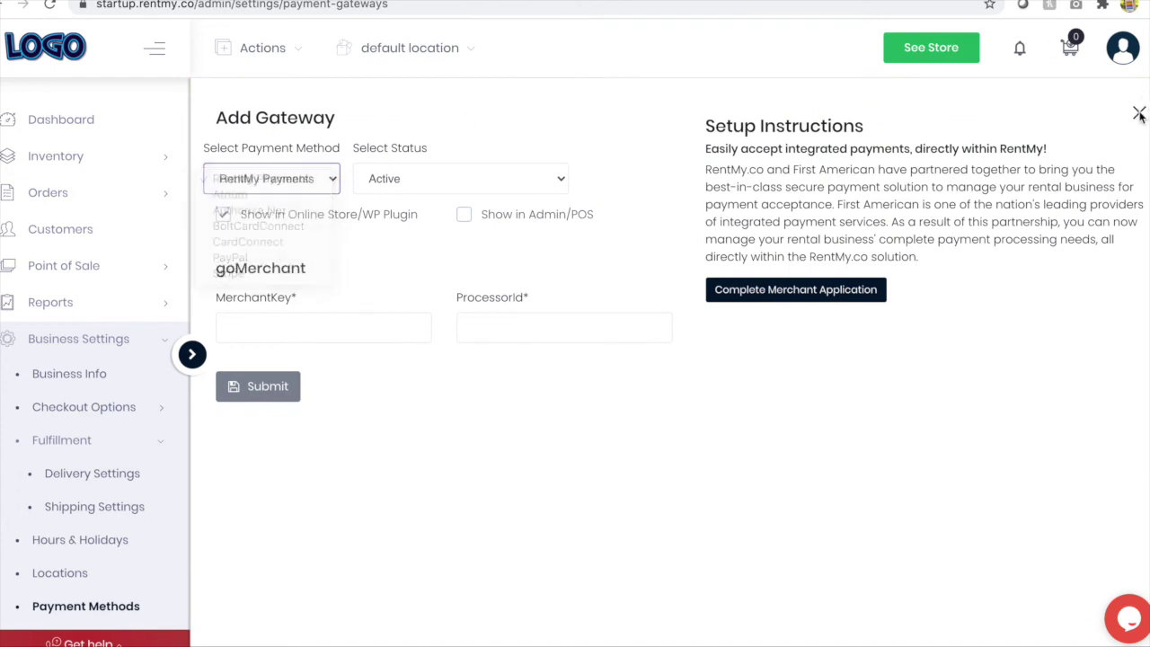
{"action": "left_click", "coordinate": [1140, 115]}
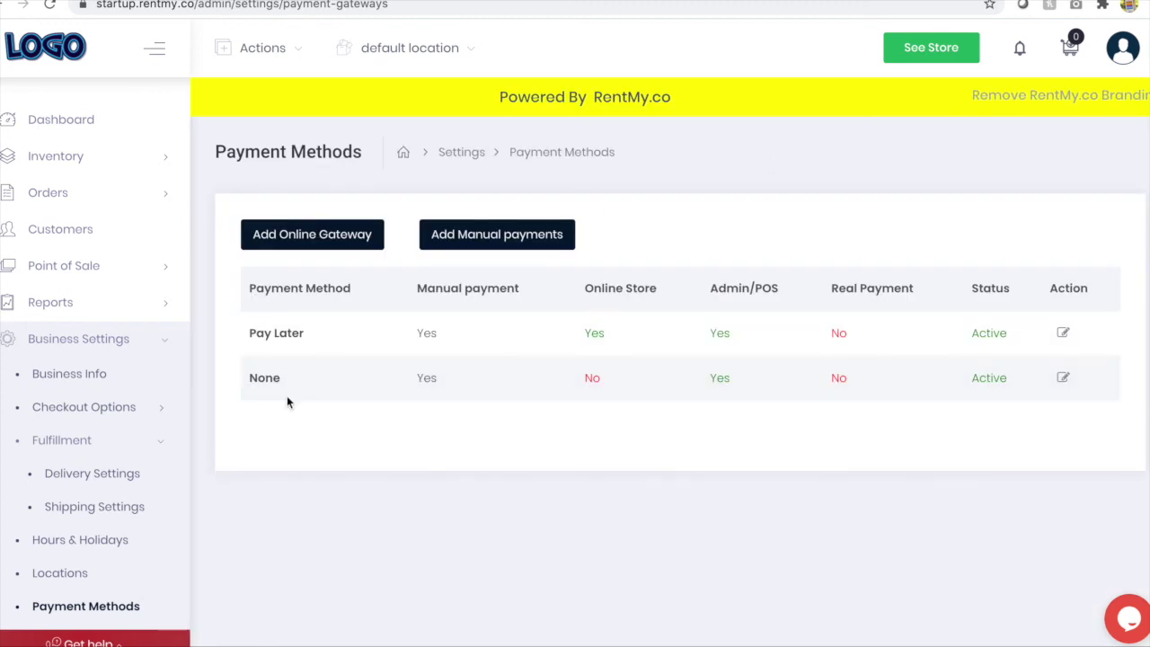
Look at the Paperwork options in the business settings.
{"action": "scroll", "coordinate": [128, 501], "scroll_direction": "down", "scroll_amount": 2}
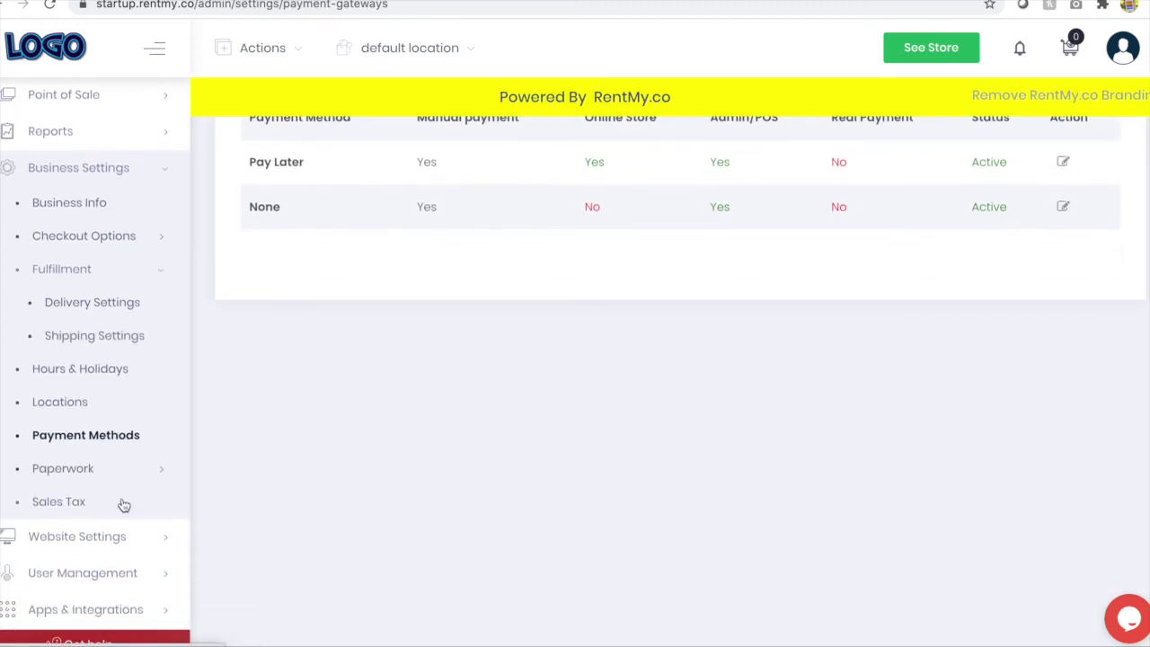
{"action": "left_click", "coordinate": [87, 469]}
{"action": "scroll", "coordinate": [88, 474], "scroll_direction": "down", "scroll_amount": 1}
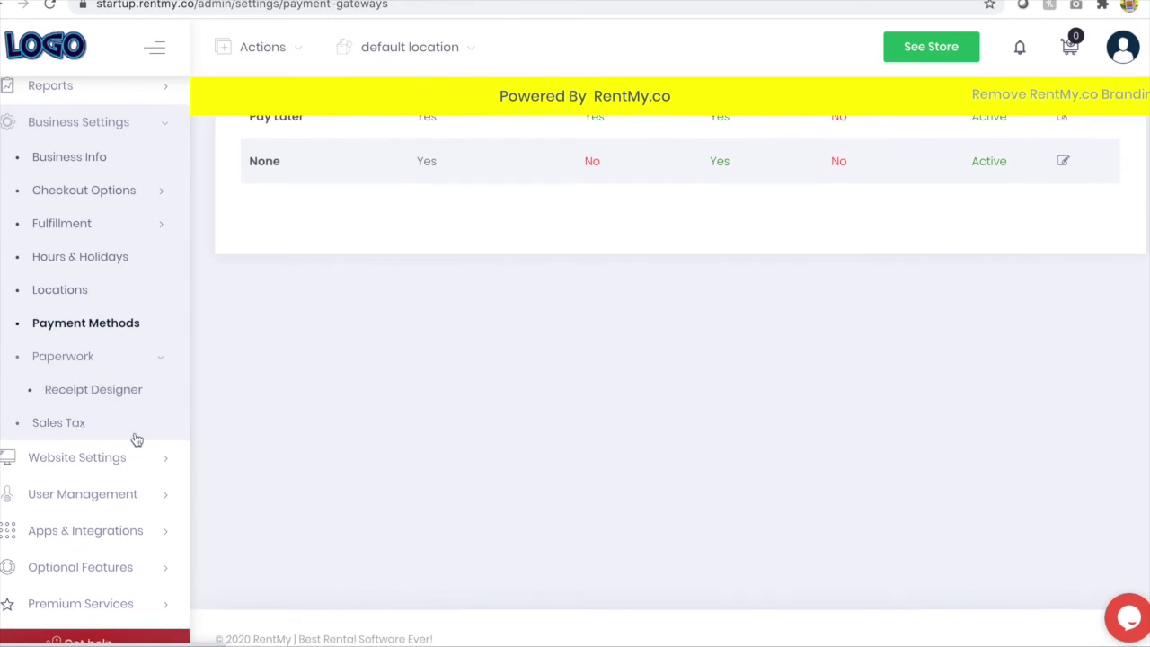
Look through the design options in the website settings and return to the dashboard.
{"action": "left_click", "coordinate": [110, 458]}
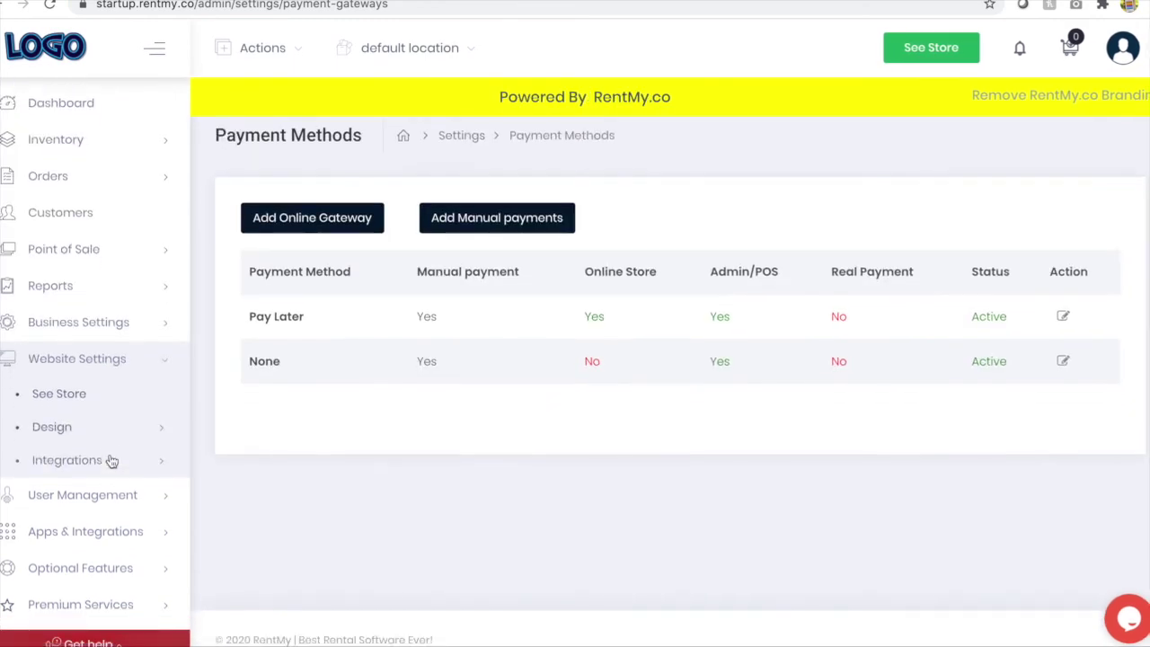
{"action": "left_click", "coordinate": [59, 431]}
{"action": "scroll", "coordinate": [56, 426], "scroll_direction": "down", "scroll_amount": 1}
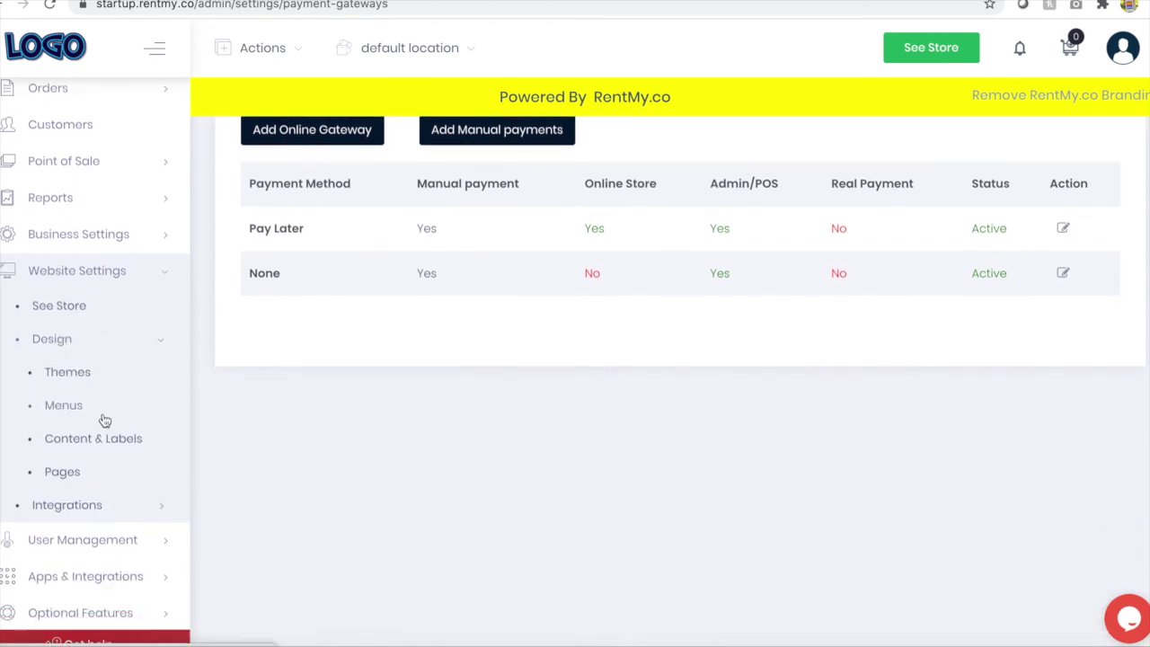
{"action": "scroll", "coordinate": [108, 477], "scroll_direction": "down", "scroll_amount": 1}
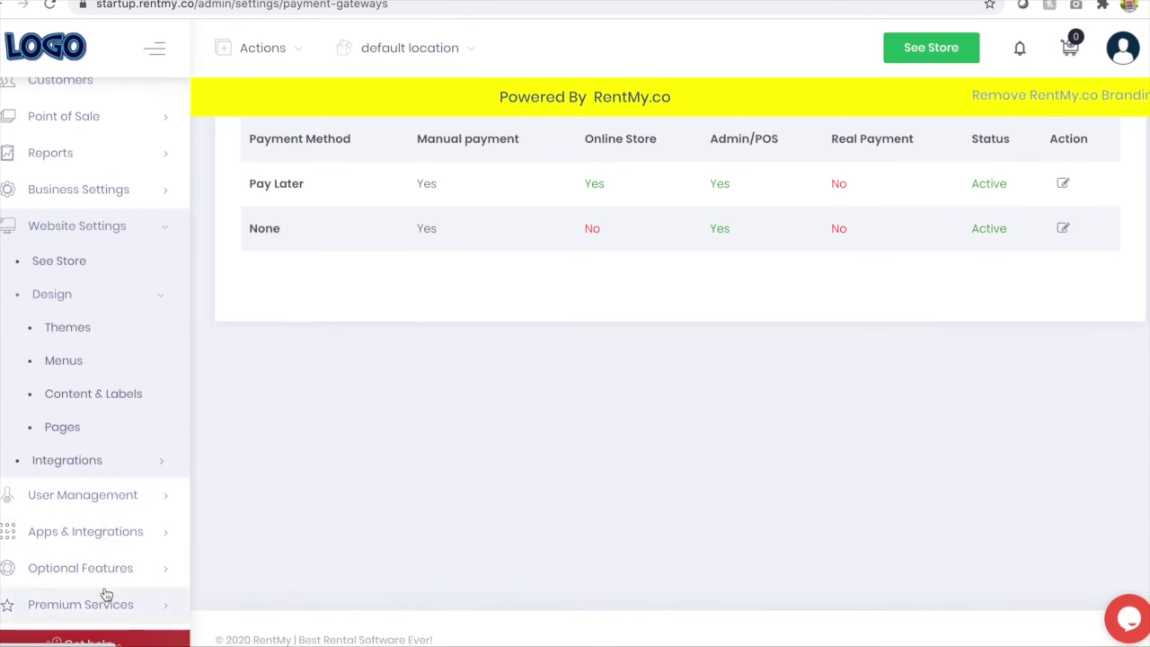
{"action": "scroll", "coordinate": [90, 360], "scroll_direction": "up", "scroll_amount": 3}
{"action": "left_click", "coordinate": [67, 127]}
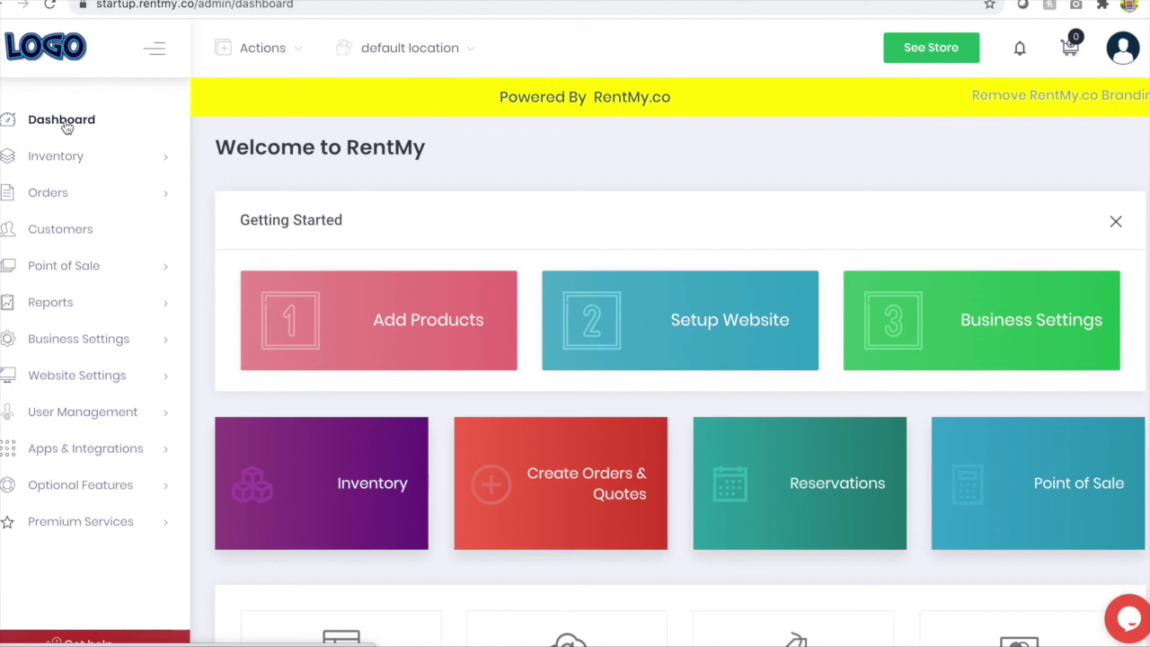